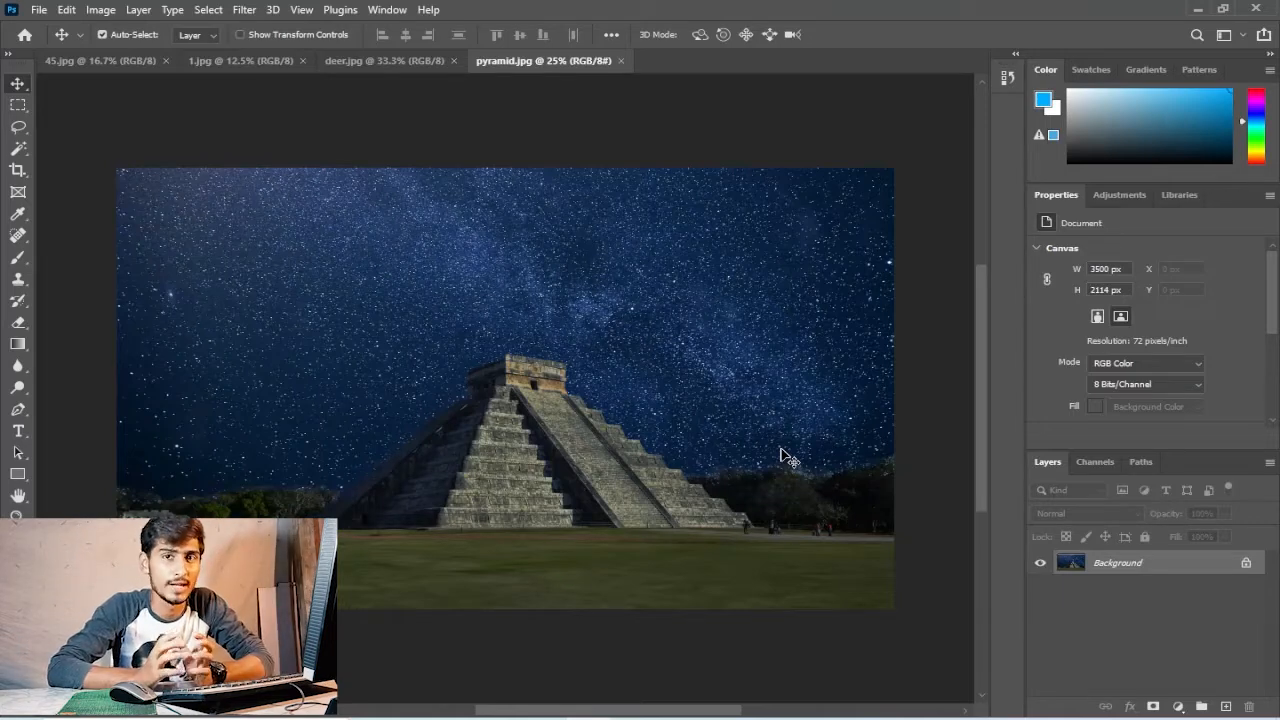
# - Look through the open source images 1.jpg, 45.jpg, deer.jpg and pyramid.jpg
pyautogui.click(405, 61)
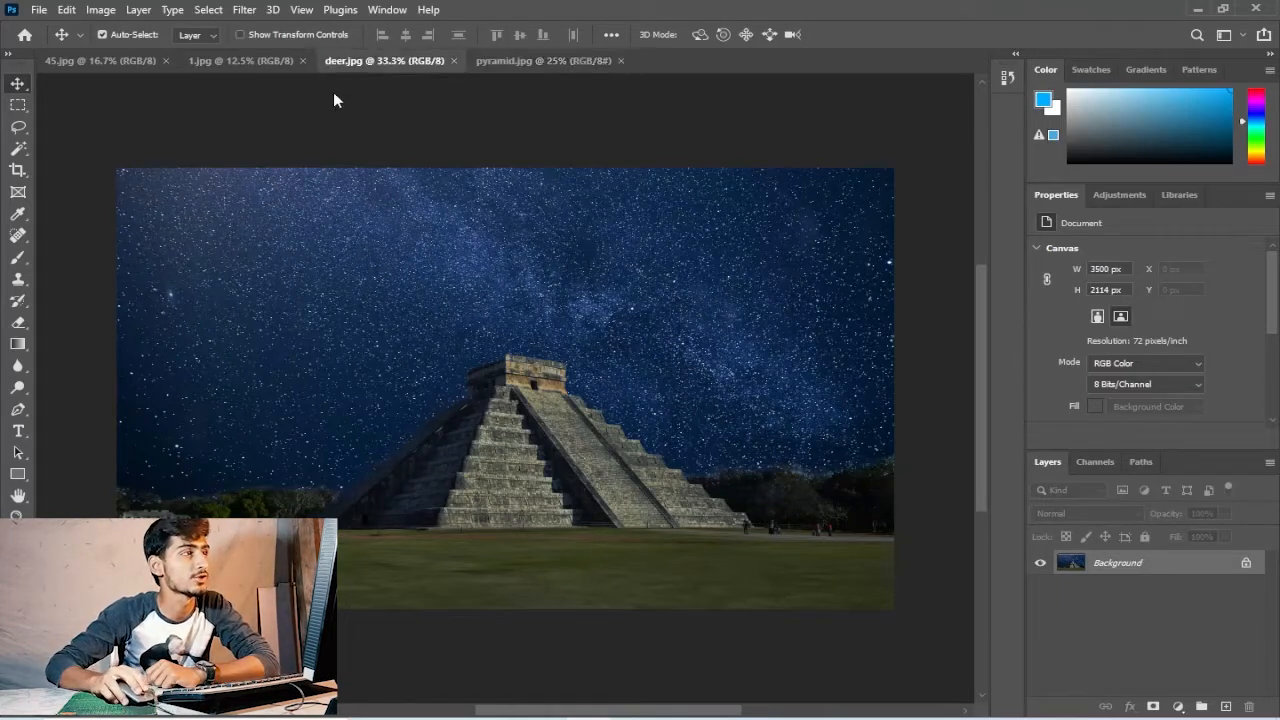
pyautogui.click(257, 60)
pyautogui.click(128, 60)
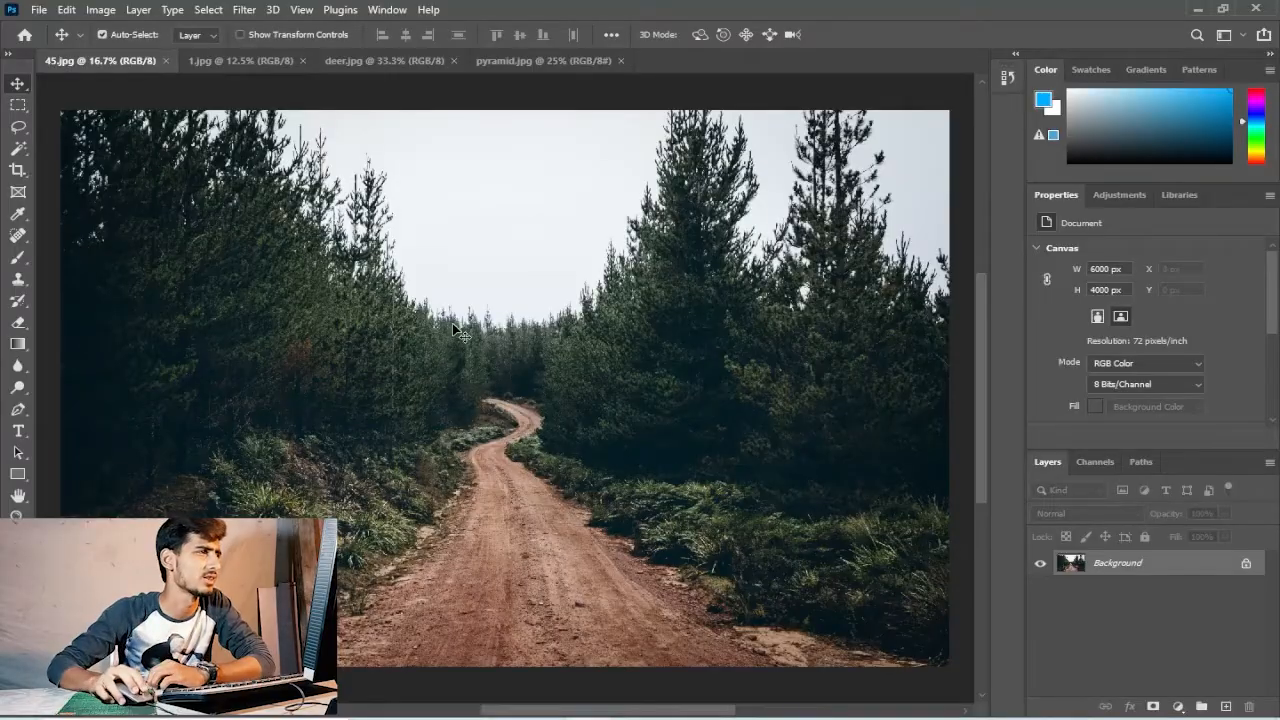
pyautogui.click(254, 60)
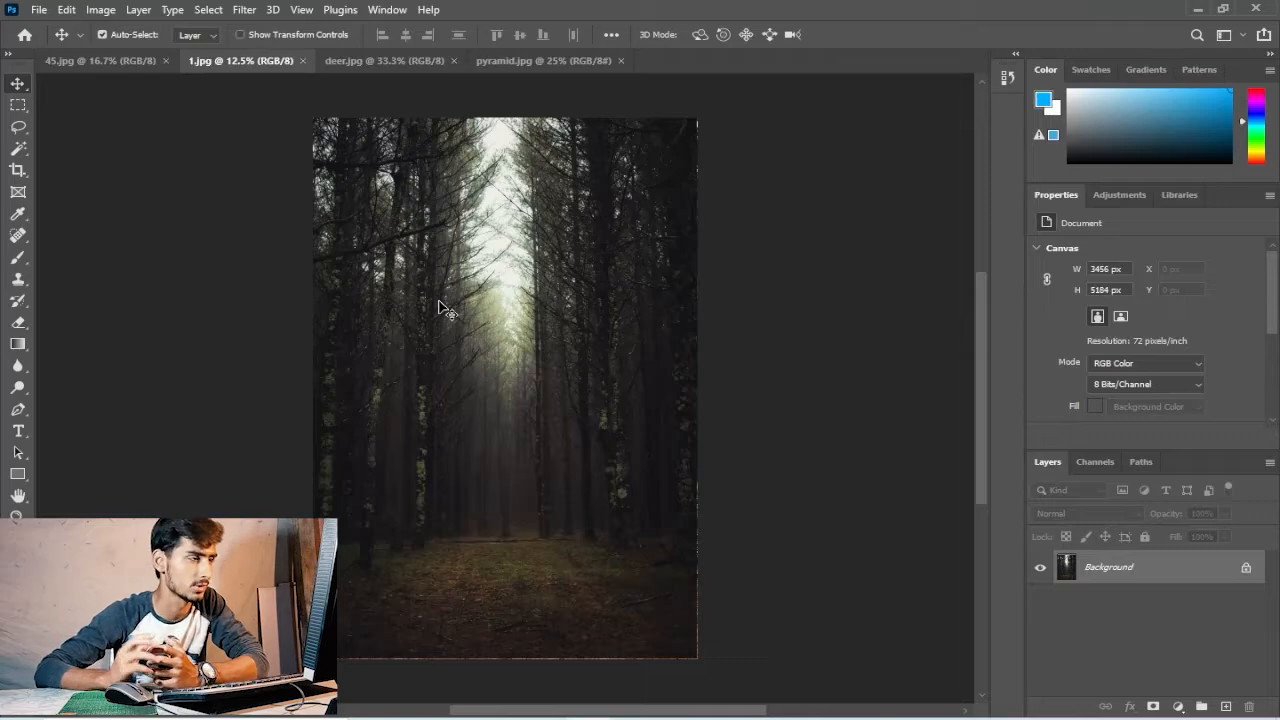
pyautogui.click(396, 61)
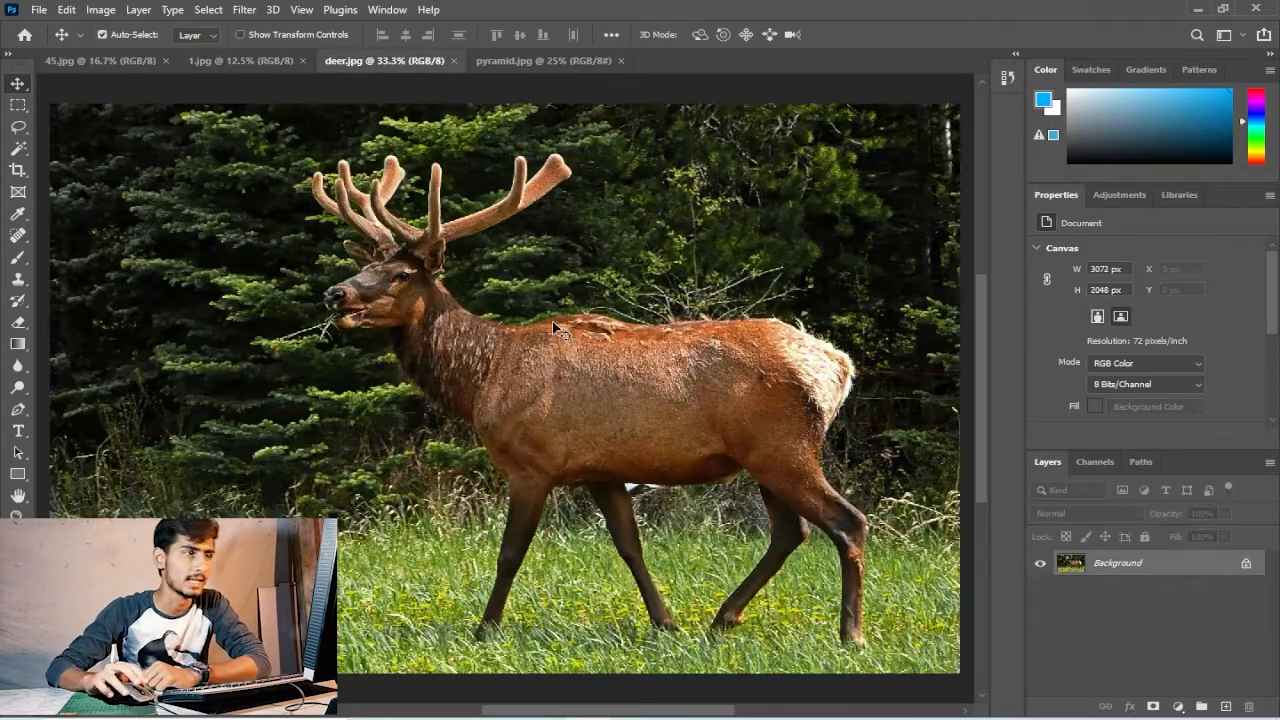
pyautogui.scroll(-2, 552, 323)
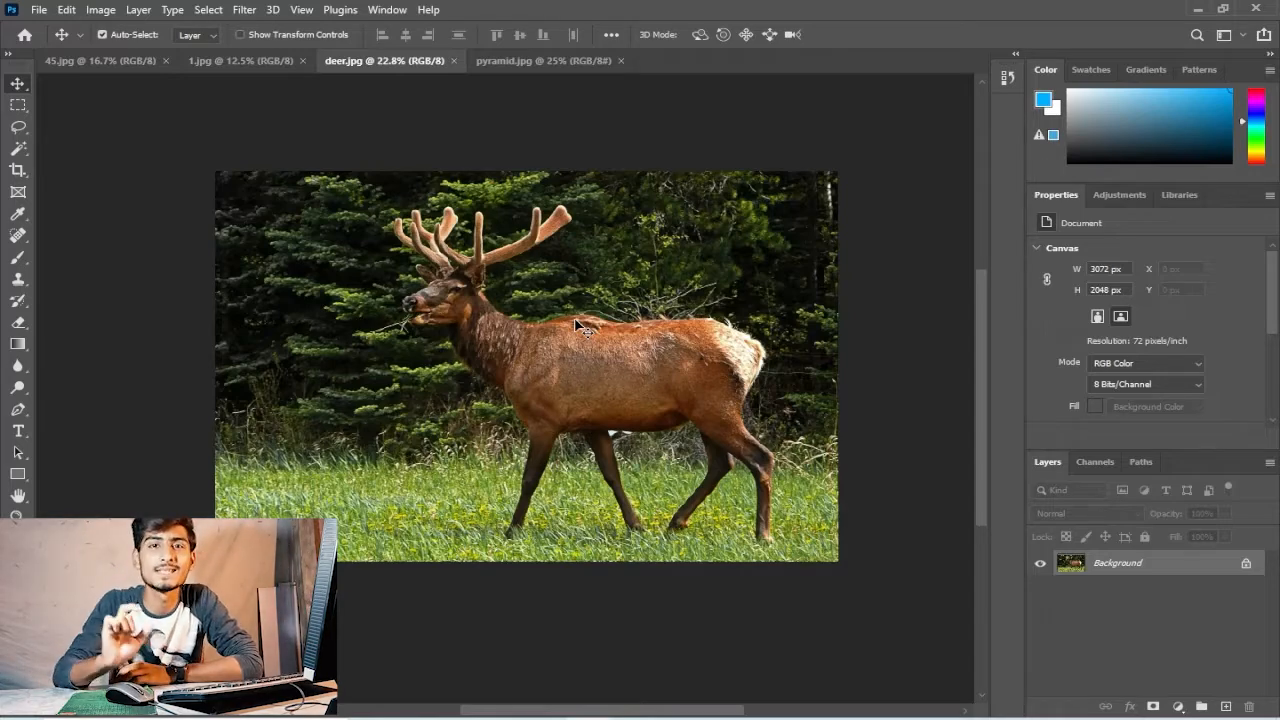
pyautogui.hotkey('ctrl', 'Tab')
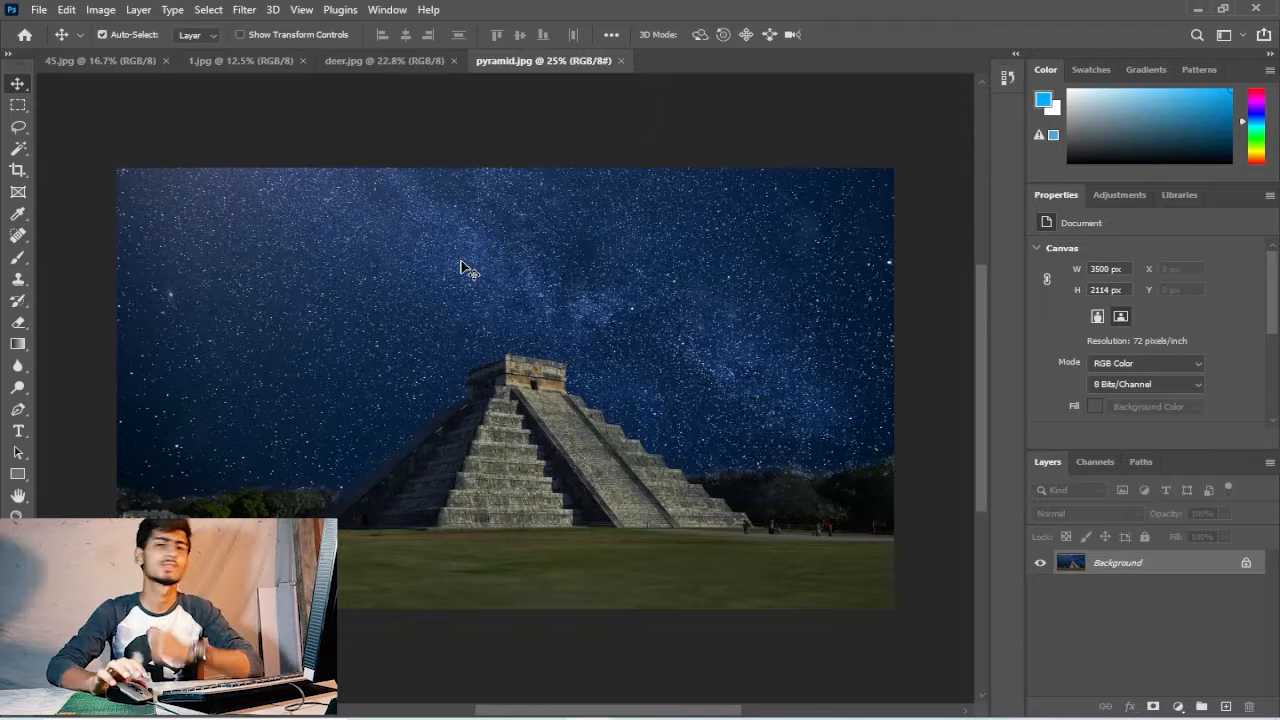
# - Create a new blank document 3000 pixels wide and 3000 pixels high
pyautogui.hotkey('ctrl', 'n')
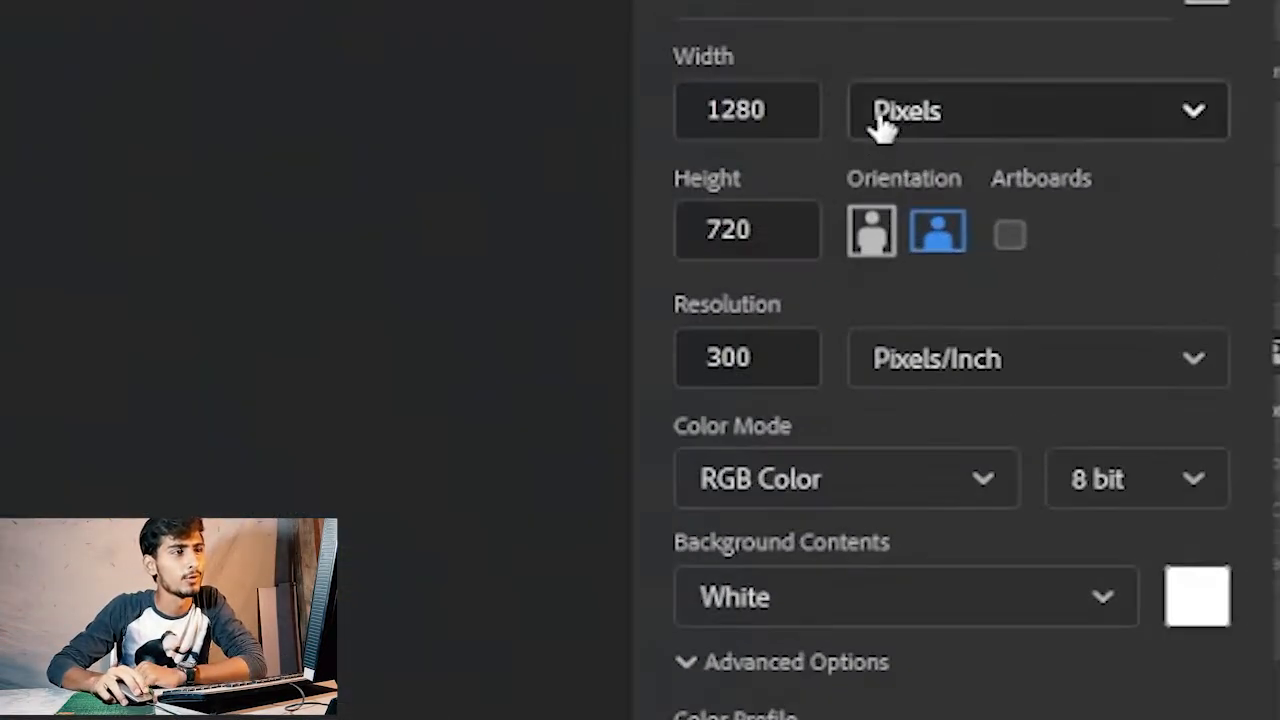
pyautogui.moveTo(908, 215); pyautogui.dragTo(853, 218)
pyautogui.write('3000')
pyautogui.press('Tab')
pyautogui.write('3000')
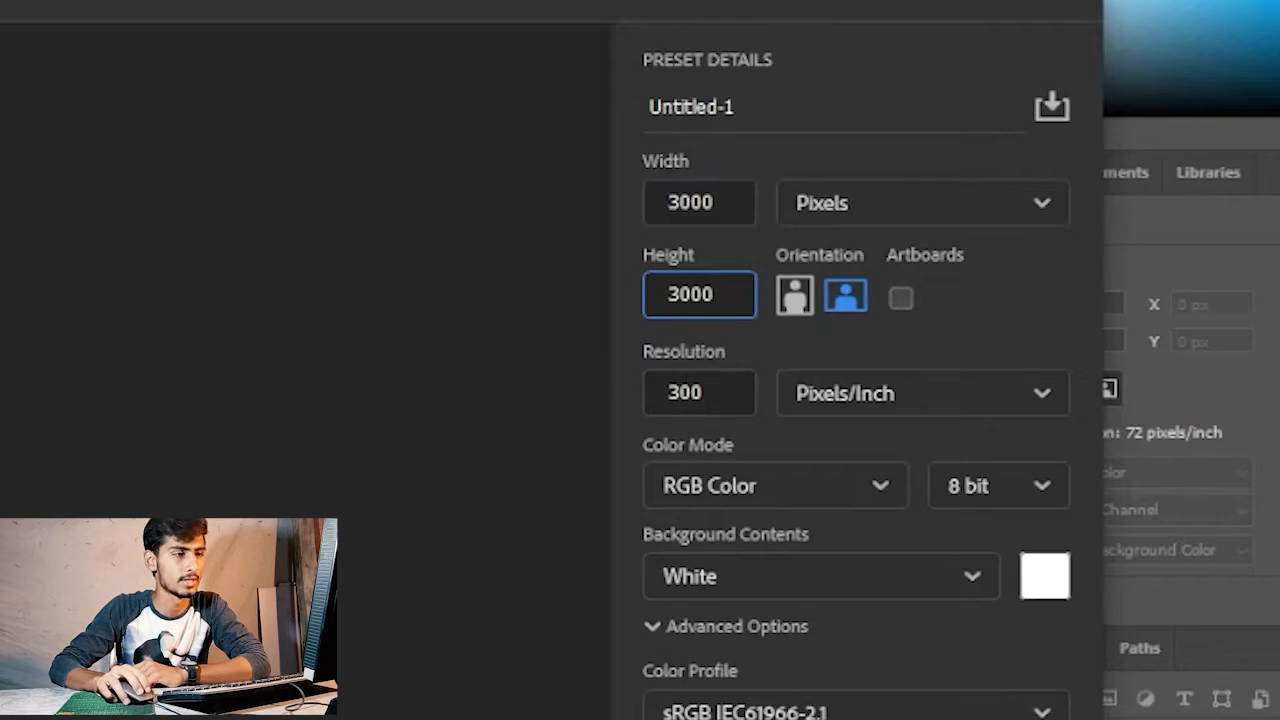
pyautogui.press('Return')
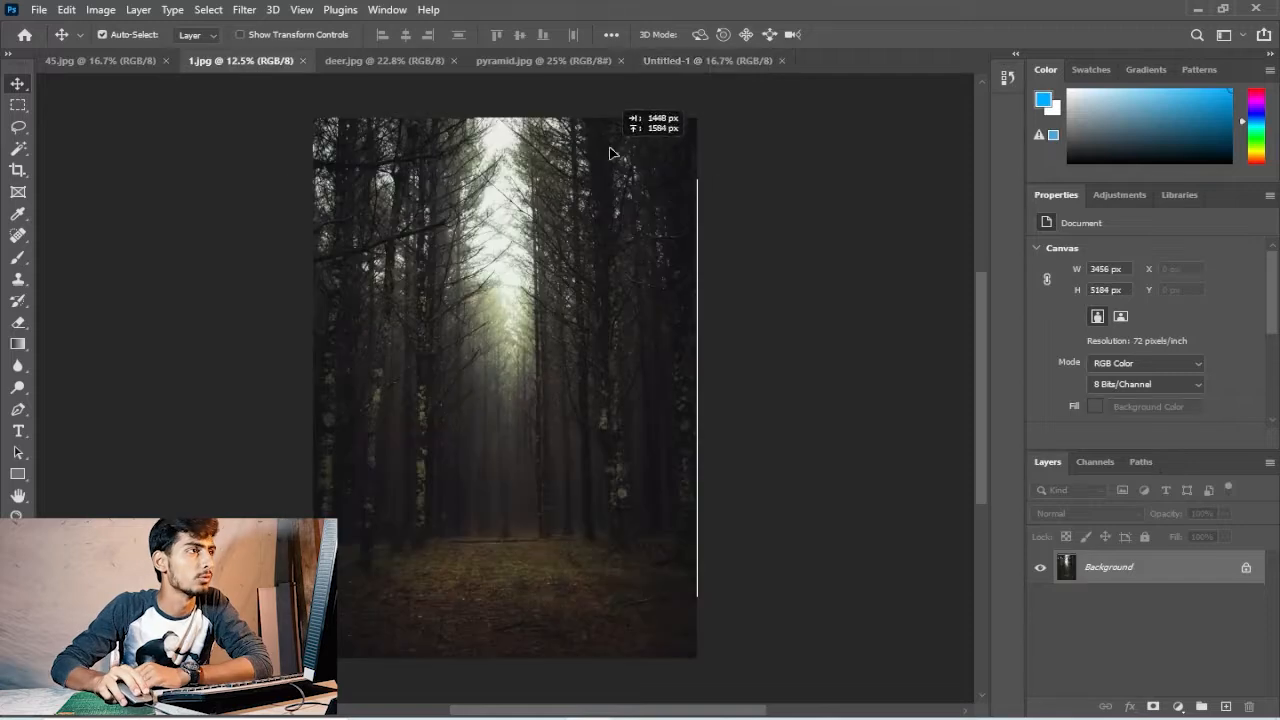
# - Bring the forest image from 1.jpg into the new document and scale it down to about 67%
pyautogui.moveTo(640, 140); pyautogui.dragTo(519, 383)
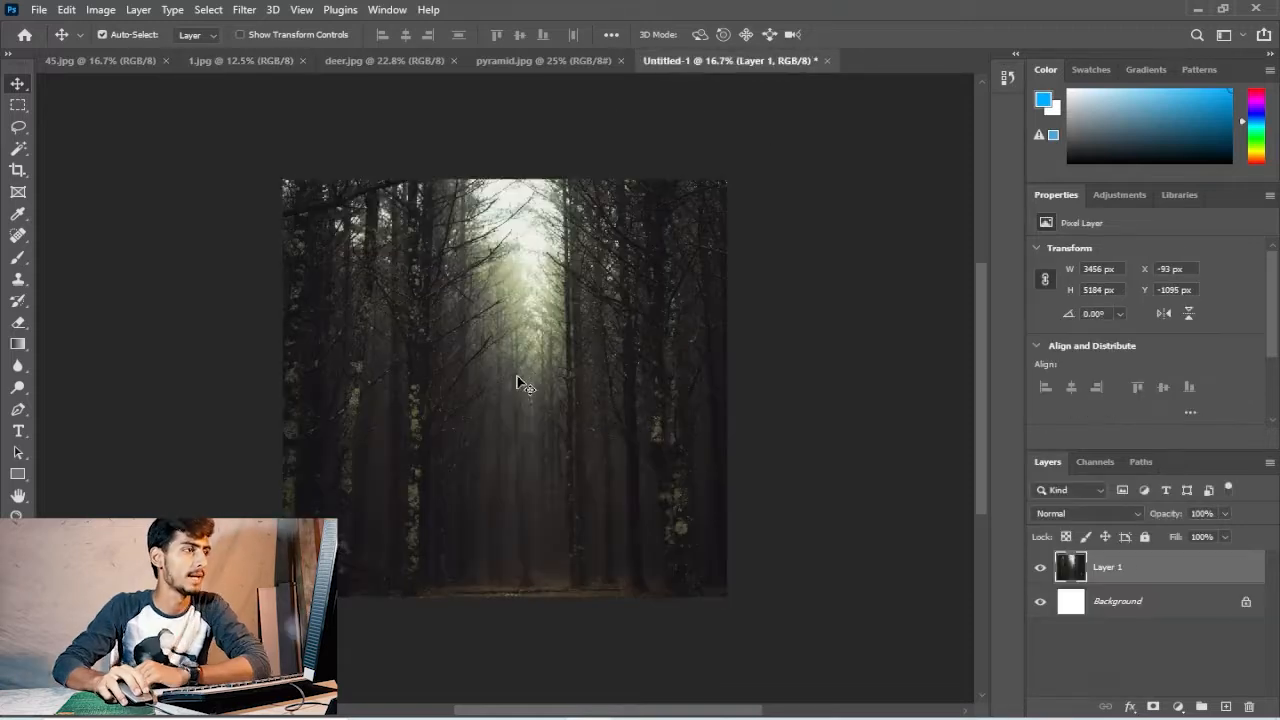
pyautogui.hotkey('ctrl', 't')
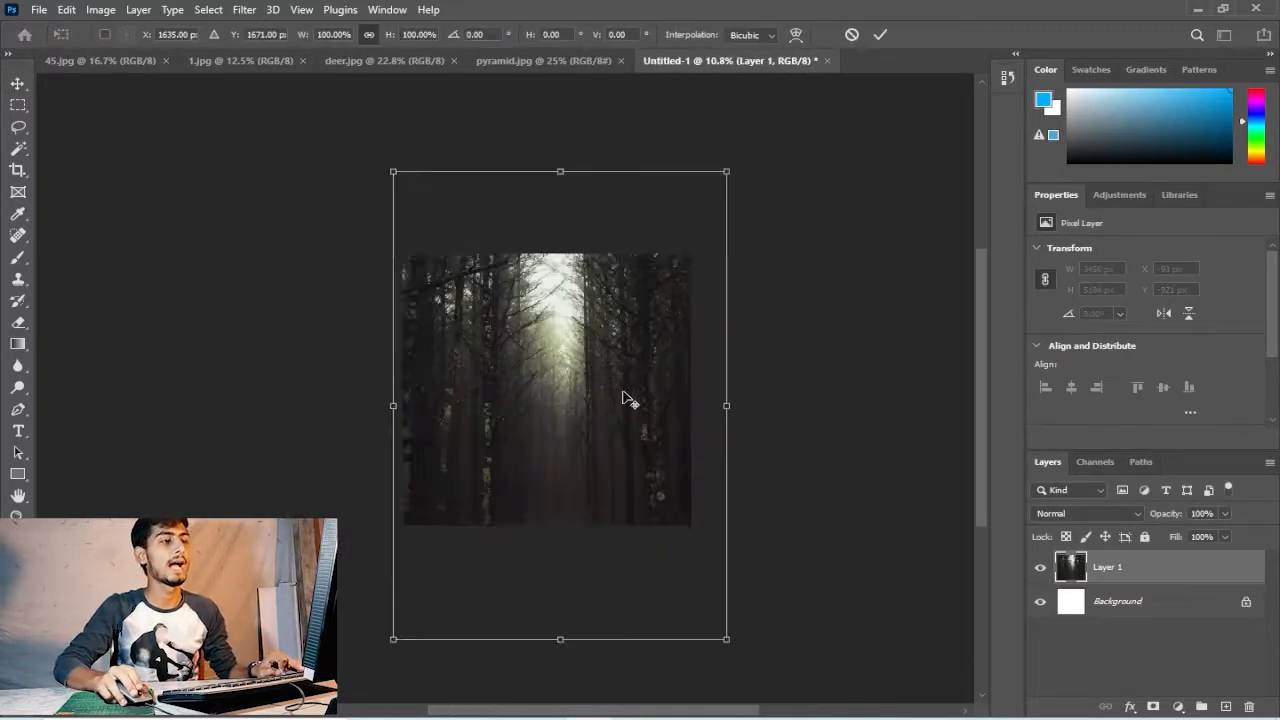
pyautogui.scroll(-2, 623, 398)
pyautogui.moveTo(710, 403); pyautogui.dragTo(625, 405)
pyautogui.moveTo(428, 404); pyautogui.dragTo(543, 397)
pyautogui.hotkey('ctrl', 'z')
pyautogui.scroll(2, 526, 428)
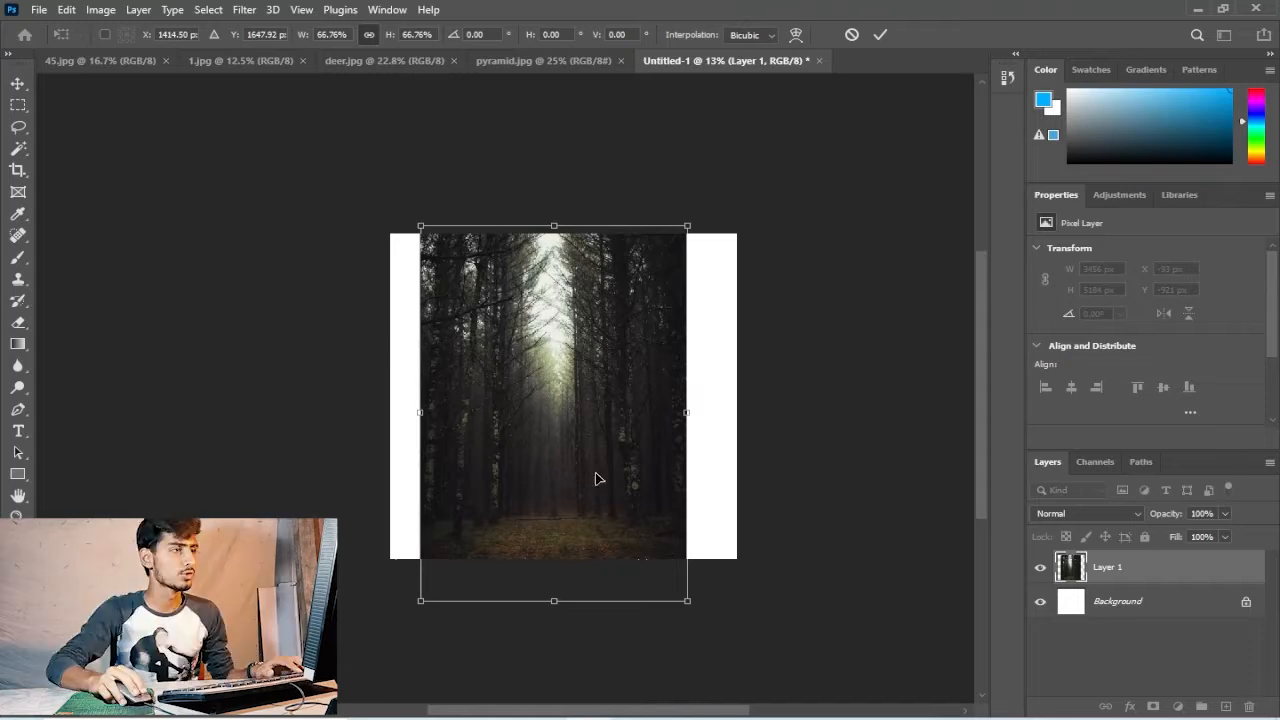
# - Enlarge and reposition the forest layer to about 3170 by 4756 px so it fills the canvas with the ground showing, and apply the transform
pyautogui.moveTo(596, 473)
pyautogui.mouseDown()
pyautogui.moveTo(606, 481)
pyautogui.moveTo(578, 458)
pyautogui.mouseUp()
pyautogui.moveTo(694, 209); pyautogui.dragTo(742, 145)
pyautogui.moveTo(656, 303); pyautogui.dragTo(632, 282)
pyautogui.moveTo(720, 112); pyautogui.dragTo(762, 100)
pyautogui.moveTo(684, 193); pyautogui.dragTo(657, 206)
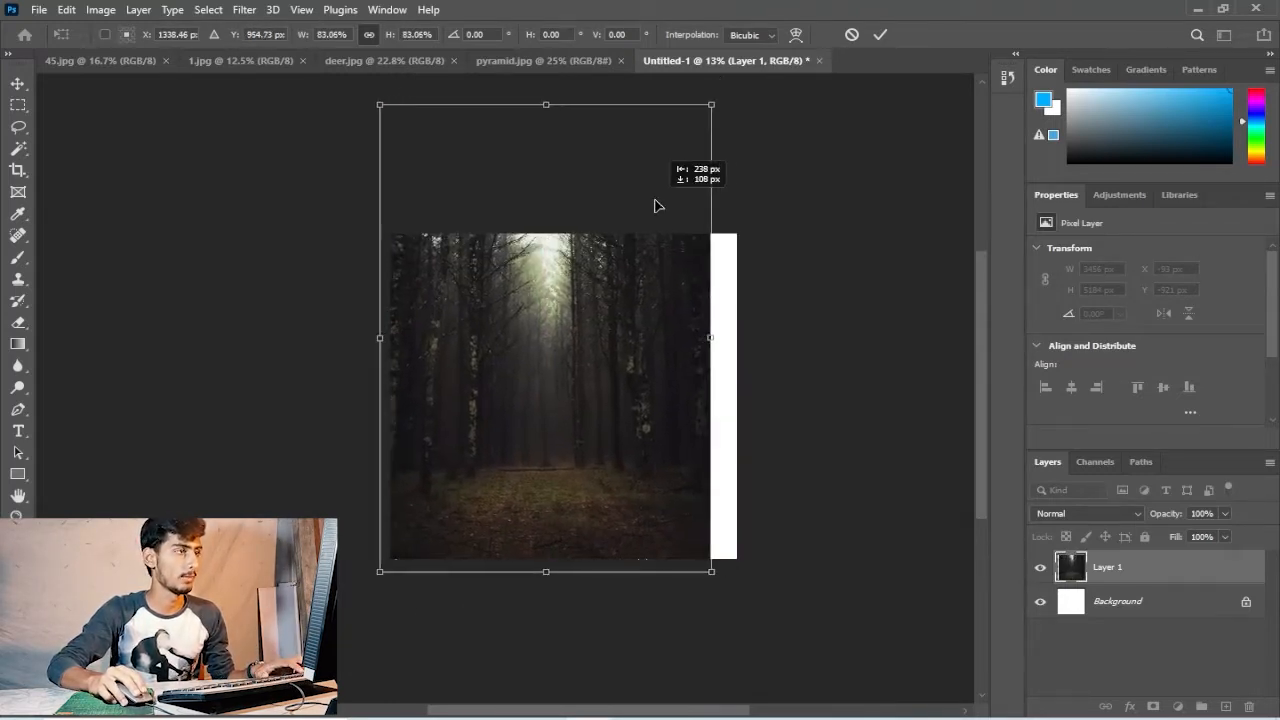
pyautogui.moveTo(711, 338); pyautogui.dragTo(747, 336)
pyautogui.moveTo(620, 435); pyautogui.dragTo(621, 399)
pyautogui.press('Return')
pyautogui.scroll(3, 572, 445)
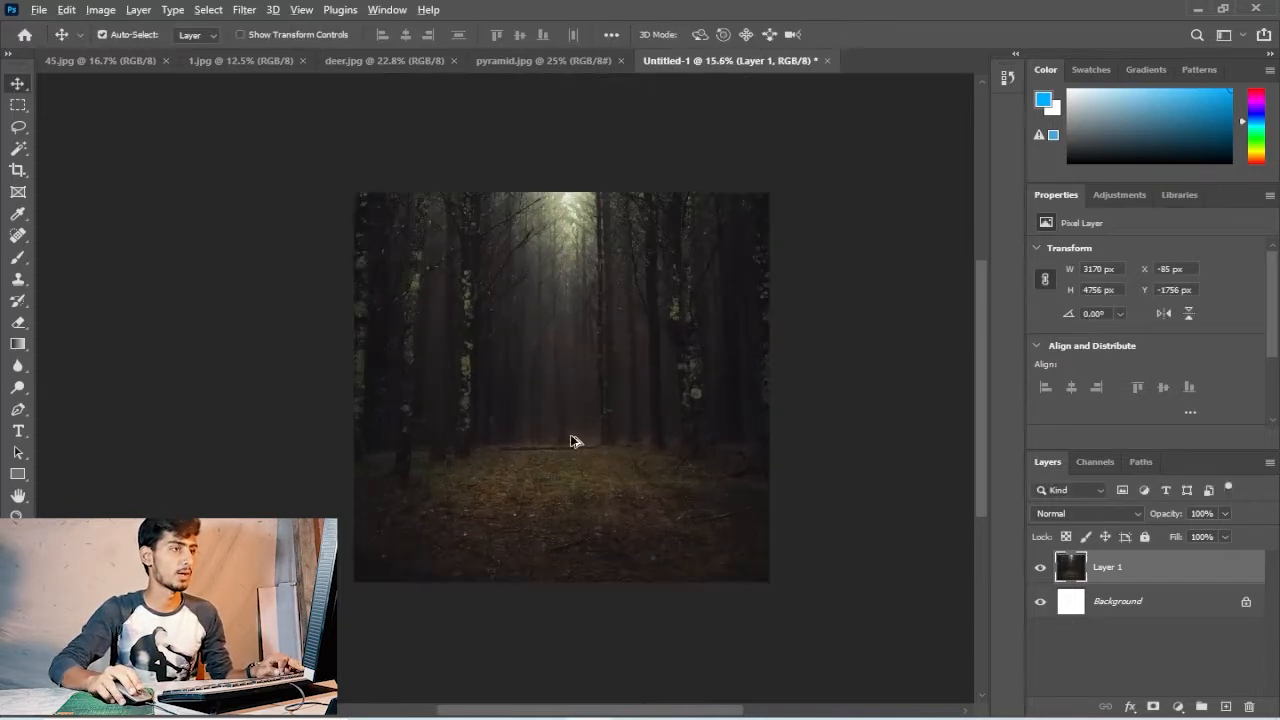
pyautogui.moveTo(566, 449); pyautogui.dragTo(503, 449)
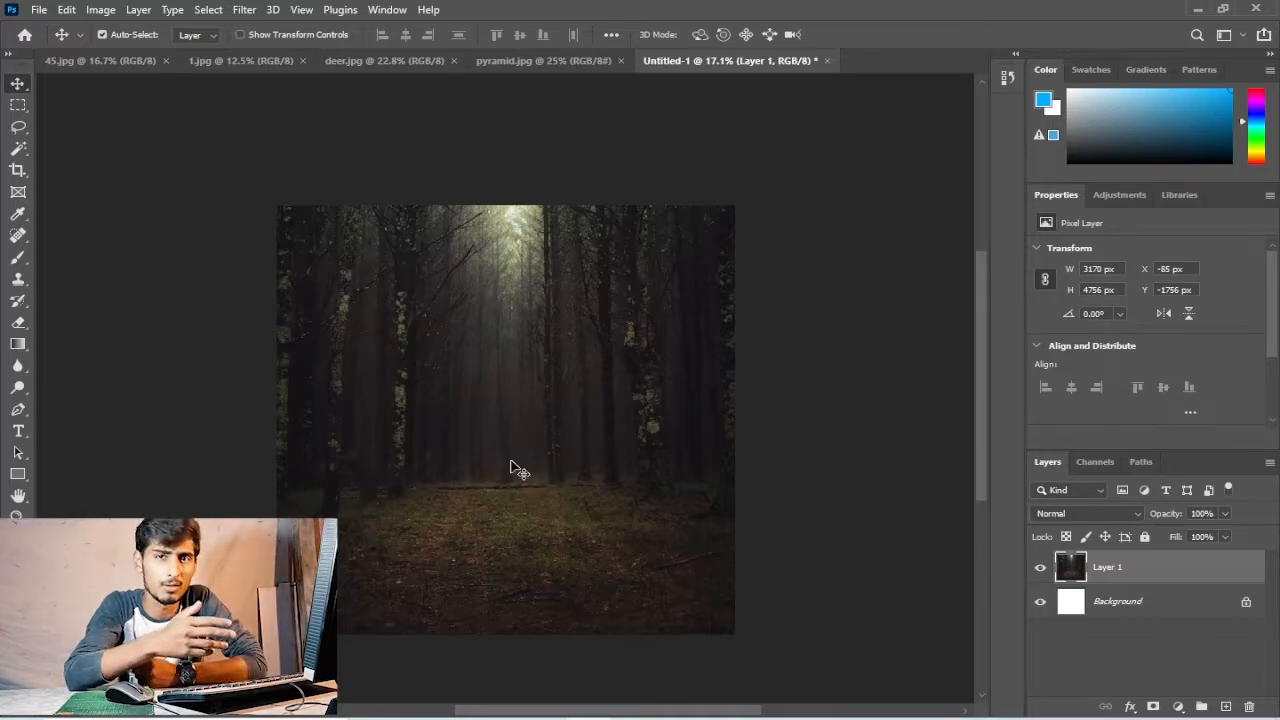
pyautogui.click(1176, 707)
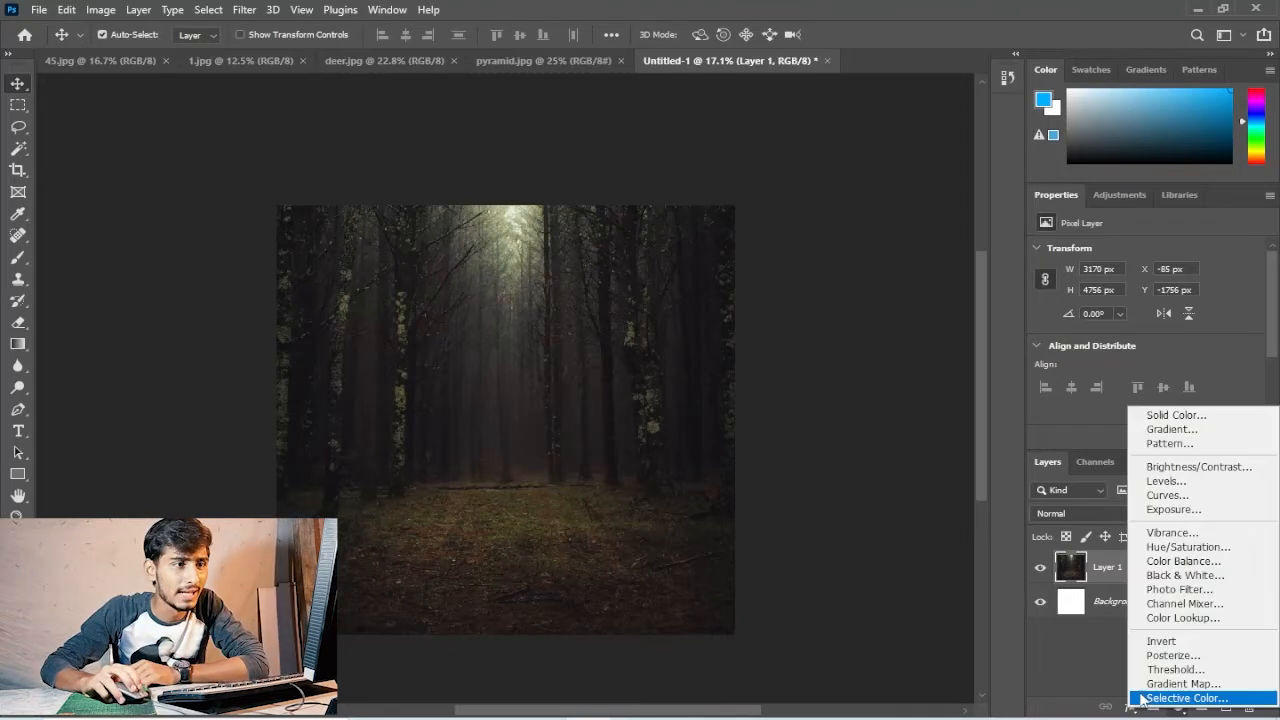
pyautogui.click(1197, 481)
pyautogui.hotkey('ctrl', 'z')
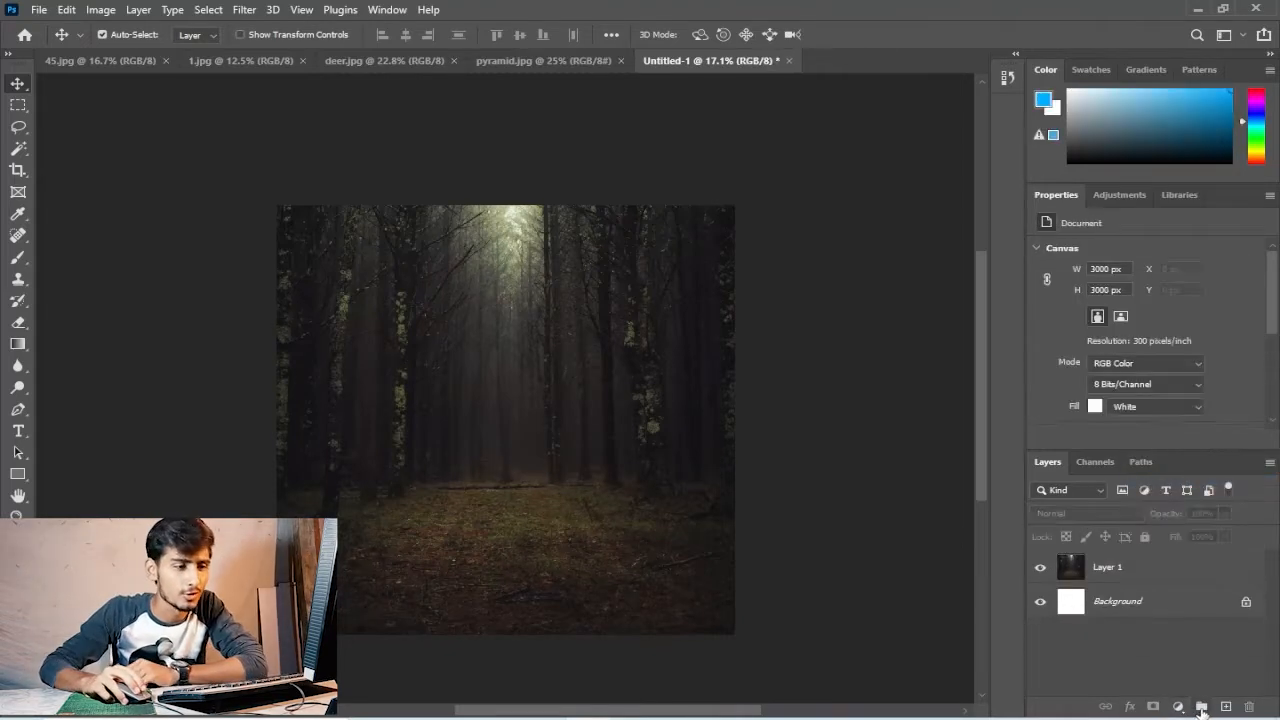
# - Add a Brightness/Contrast adjustment clipped to the forest layer with Brightness 85 and Contrast 15
pyautogui.click(1176, 707)
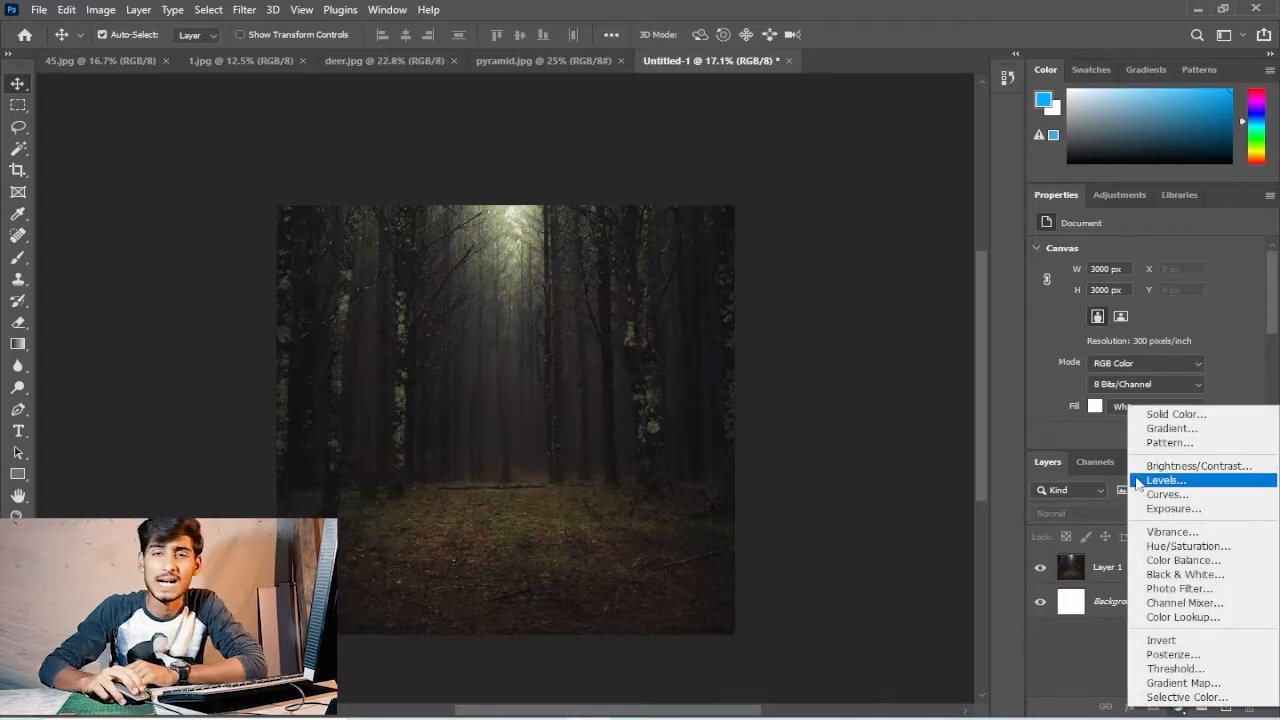
pyautogui.click(1160, 466)
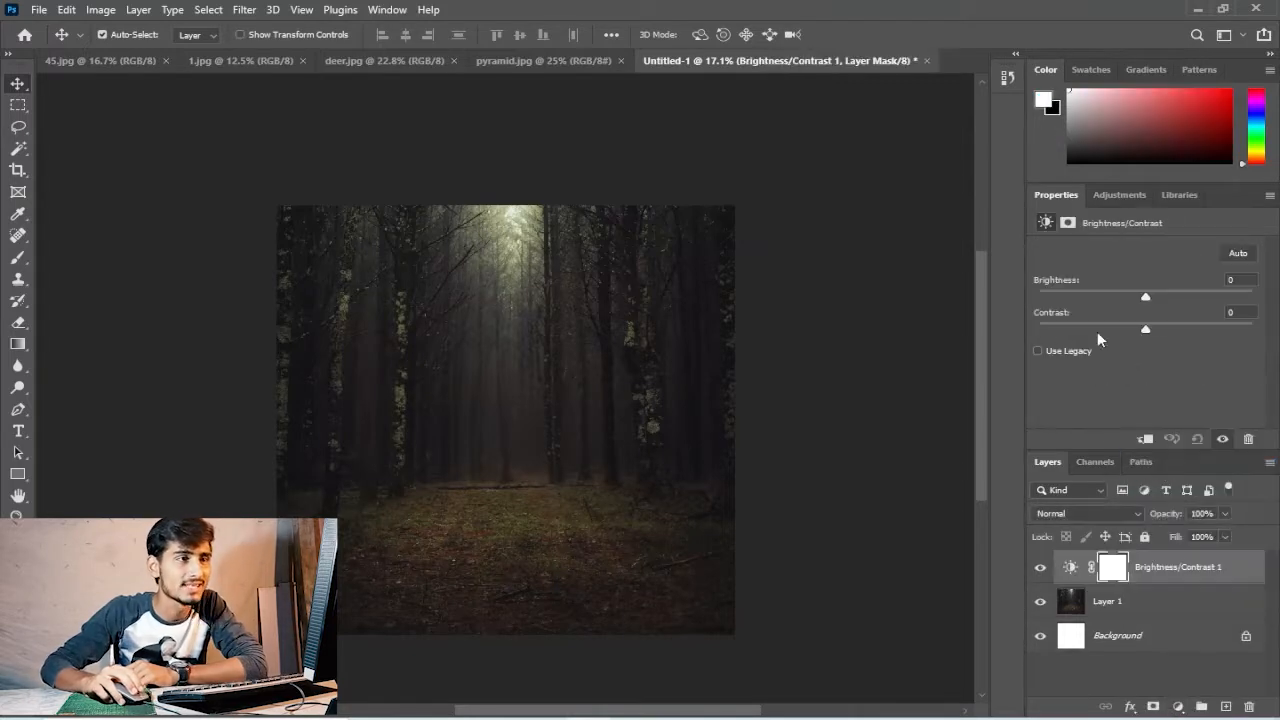
pyautogui.click(1144, 439)
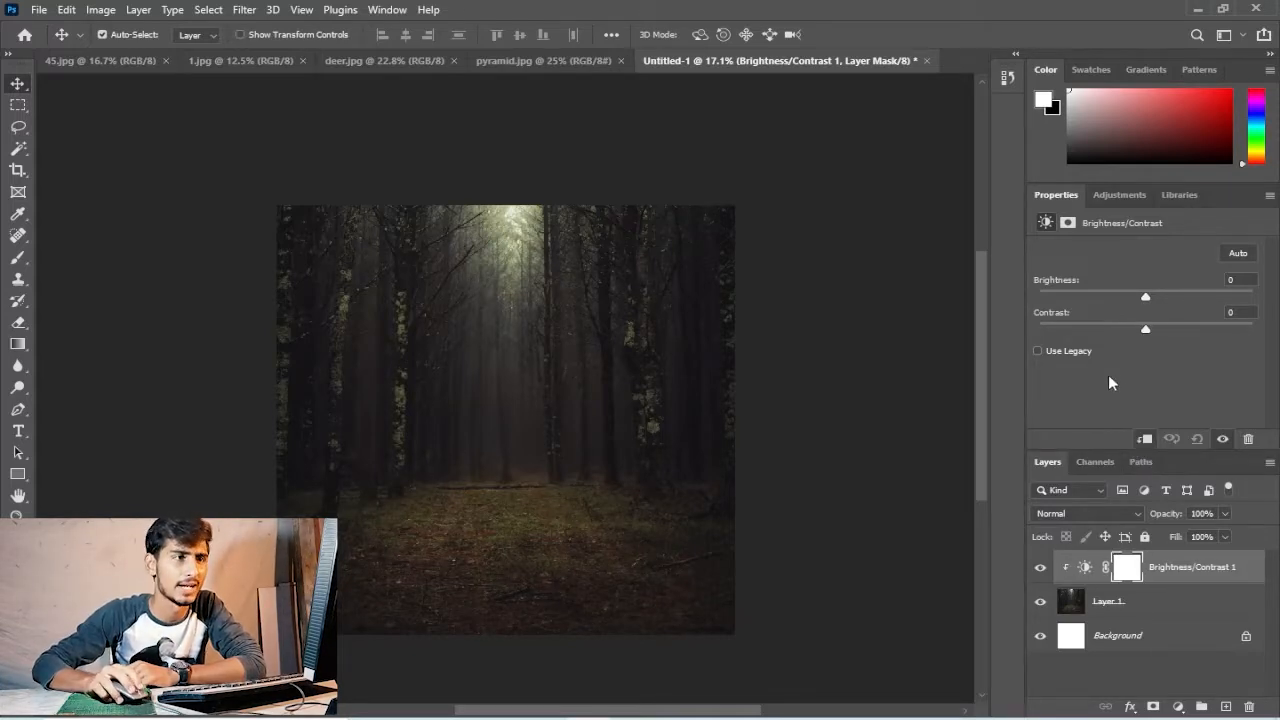
pyautogui.moveTo(1150, 296); pyautogui.dragTo(1181, 328)
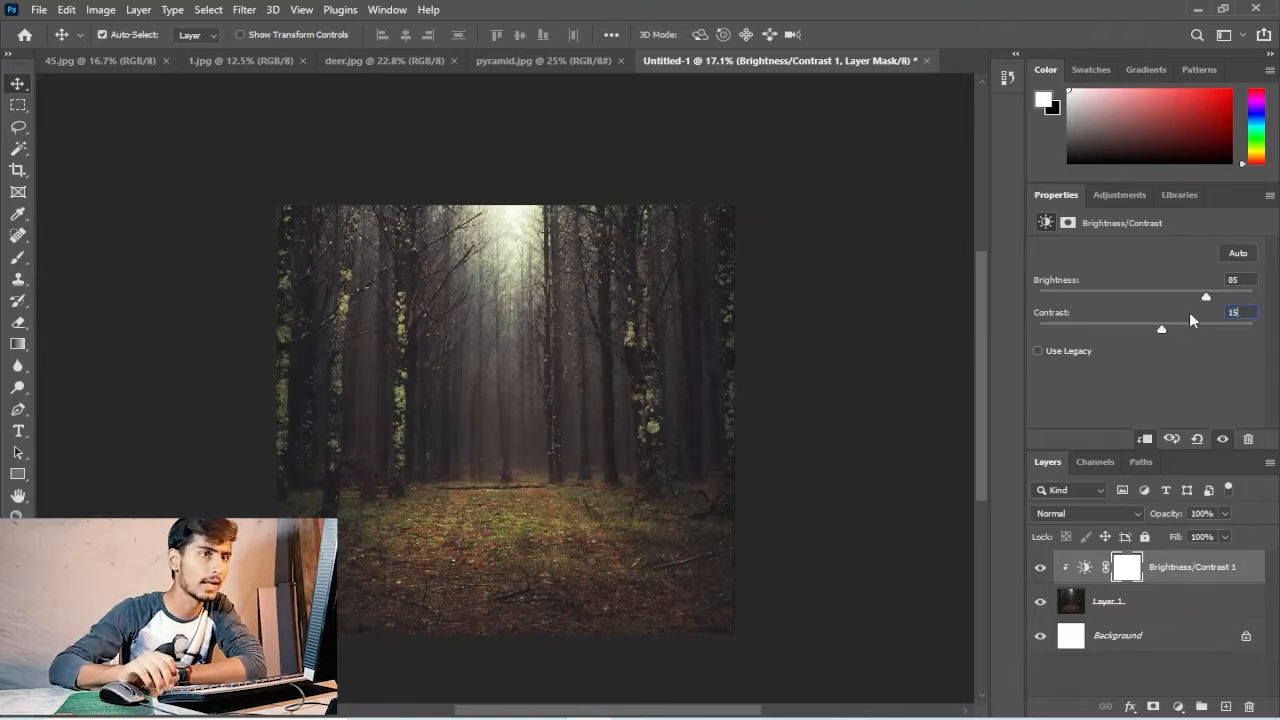
pyautogui.write('15')
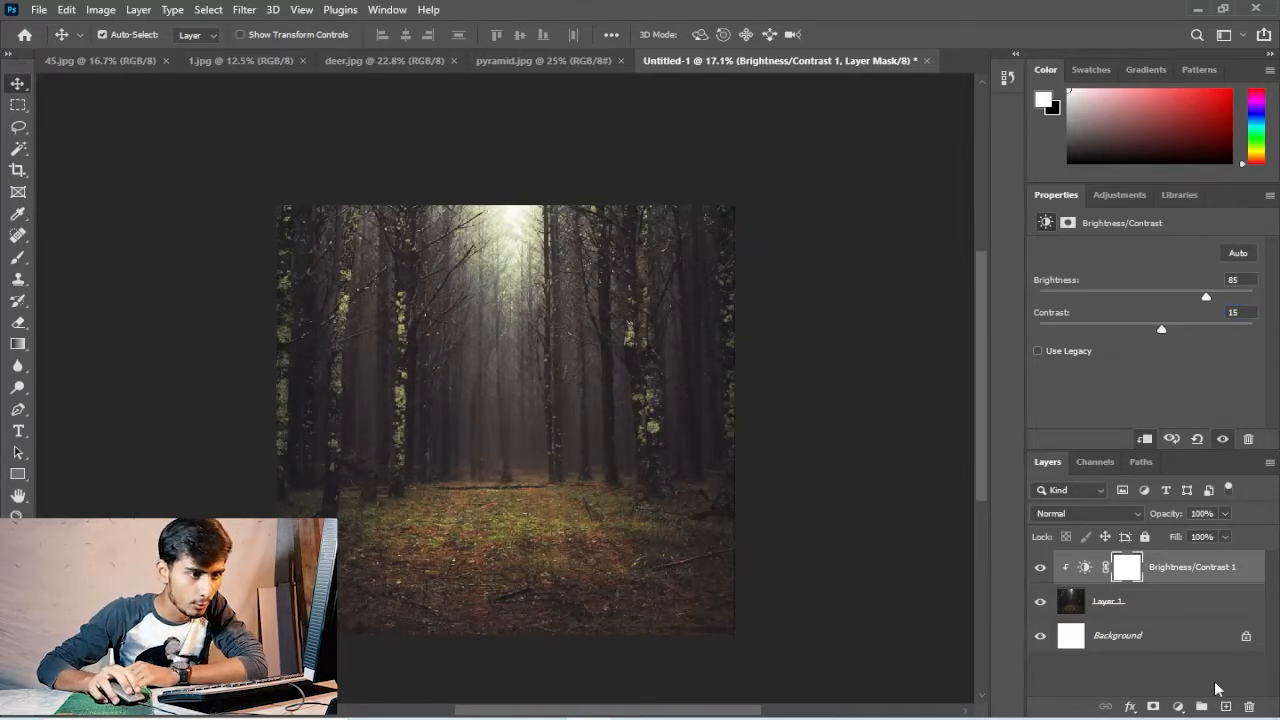
# - Add a clipped Hue/Saturation adjustment above it with Colorize on, Hue 203, Saturation 45 and Lightness -12
pyautogui.click(1178, 708)
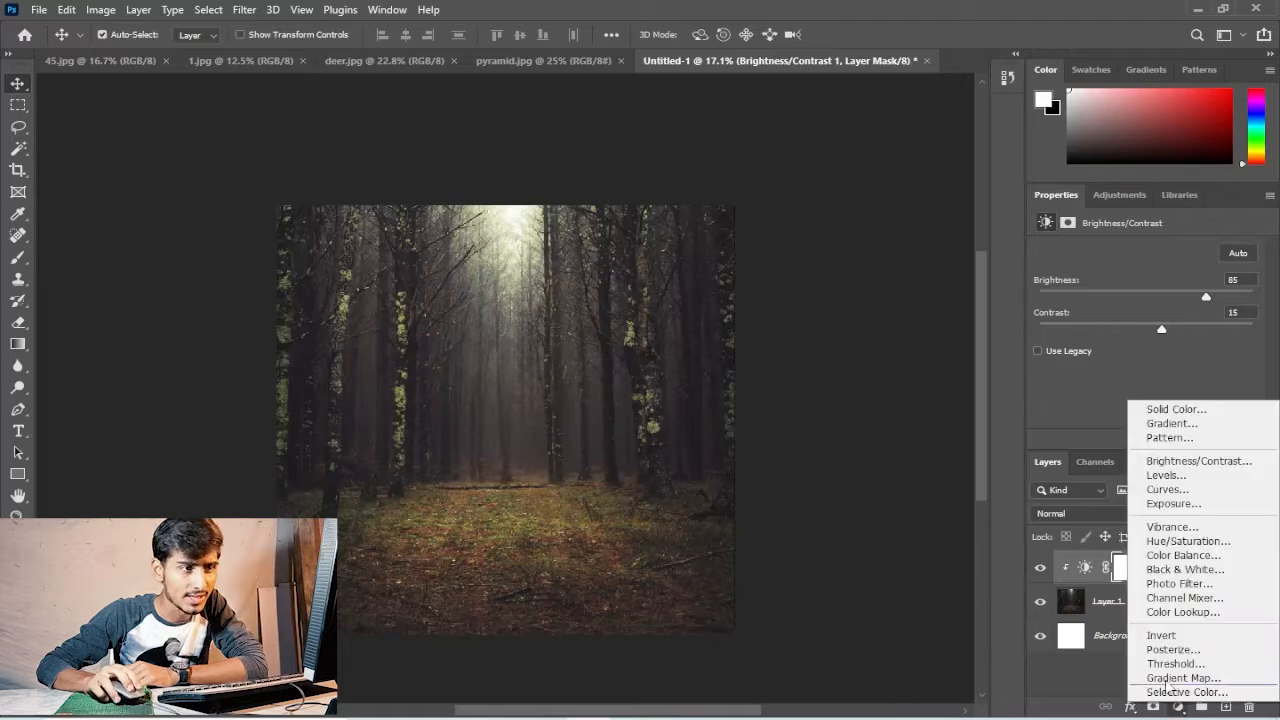
pyautogui.click(1174, 543)
pyautogui.scroll(-2, 1250, 358)
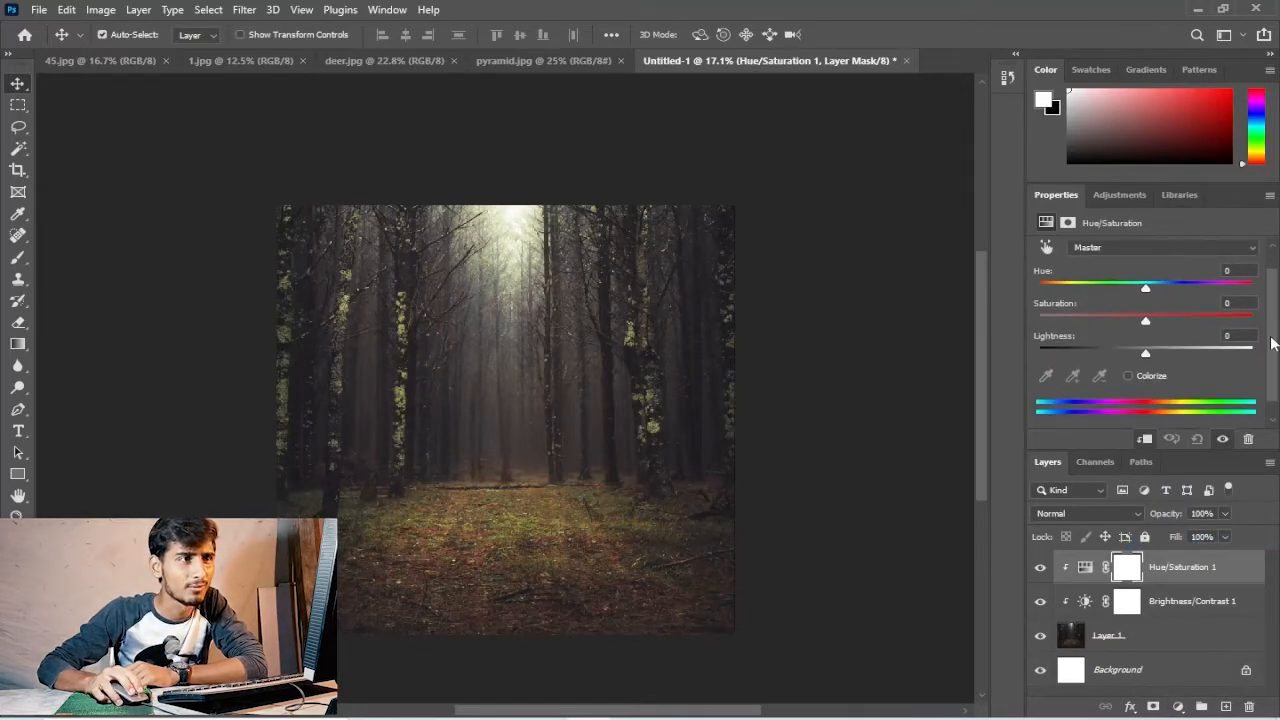
pyautogui.click(1128, 369)
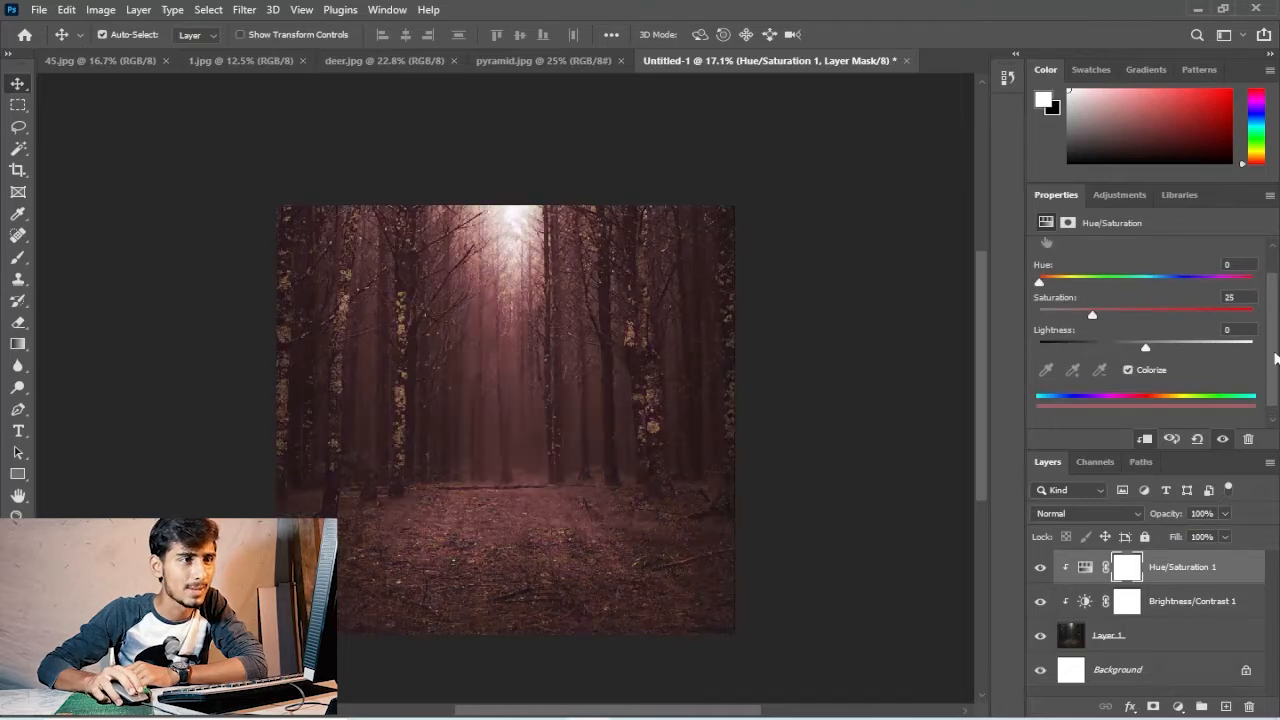
pyautogui.scroll(1, 1146, 354)
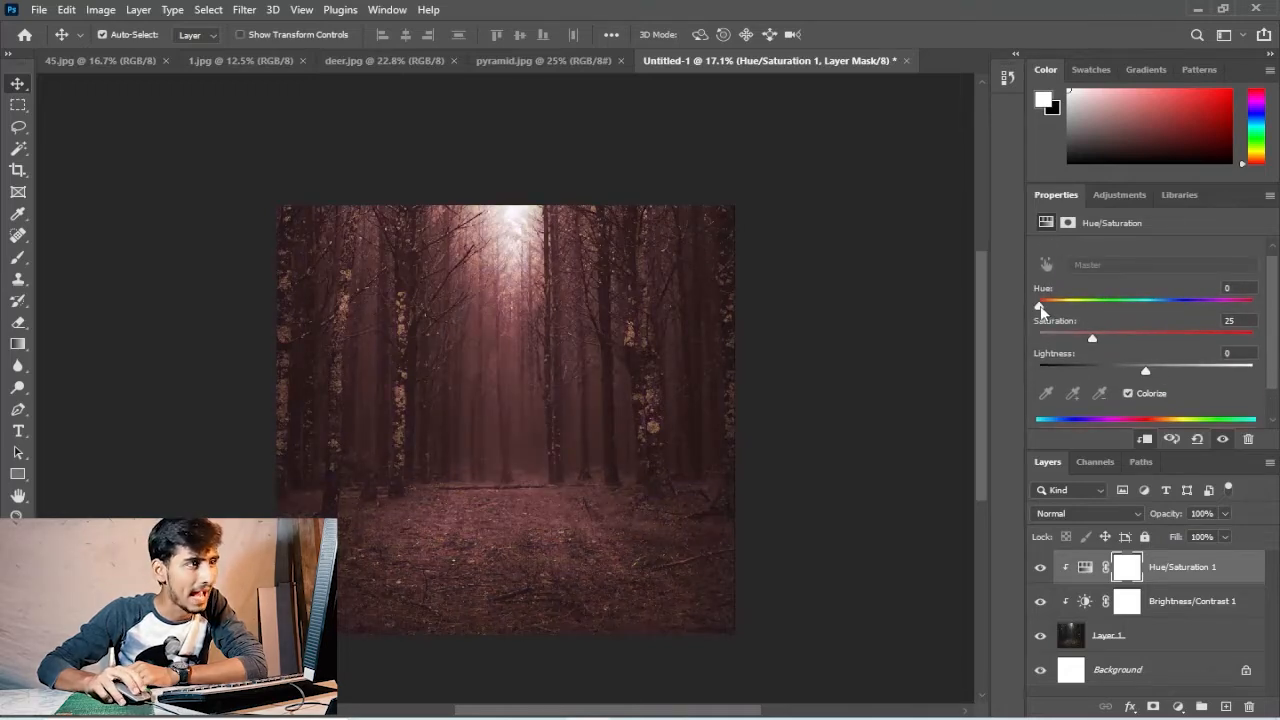
pyautogui.moveTo(1040, 305); pyautogui.dragTo(1158, 303)
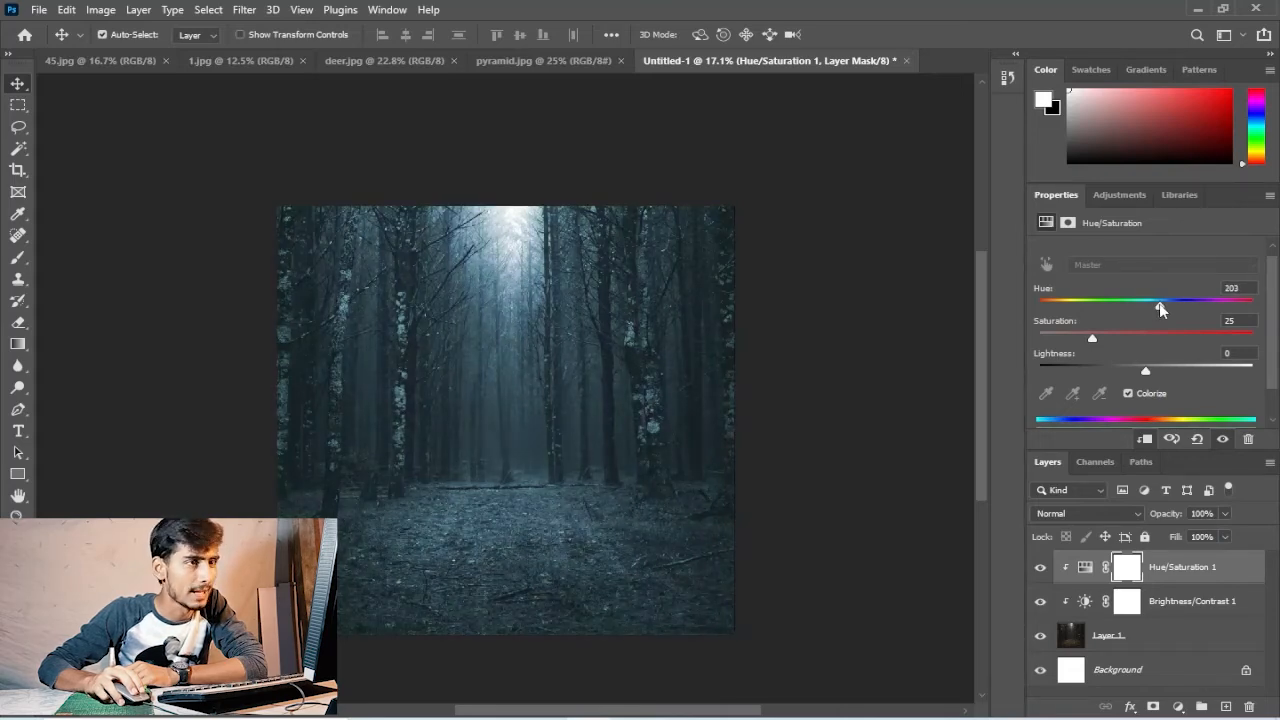
pyautogui.moveTo(1145, 370)
pyautogui.mouseDown()
pyautogui.moveTo(1134, 369)
pyautogui.moveTo(1158, 372)
pyautogui.moveTo(1139, 369)
pyautogui.mouseUp()
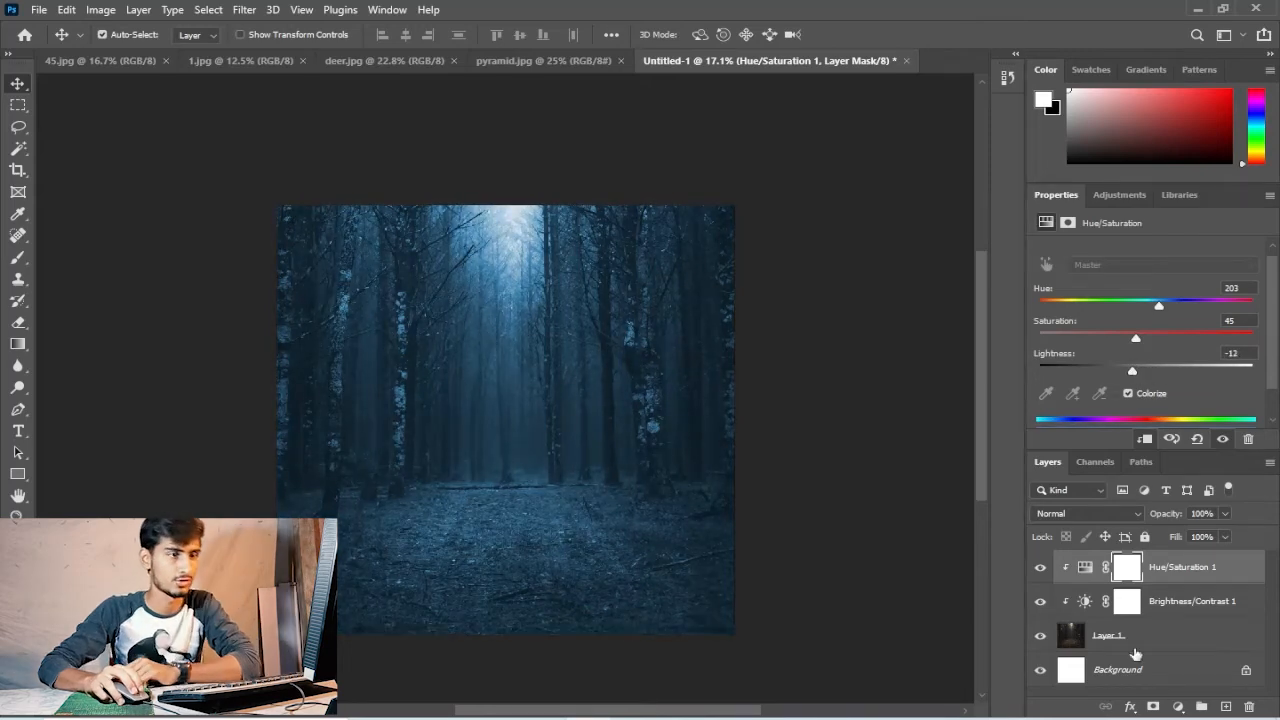
# - Invert the Hue/Saturation layer's mask to black to hide the blue tint
pyautogui.click(1121, 569)
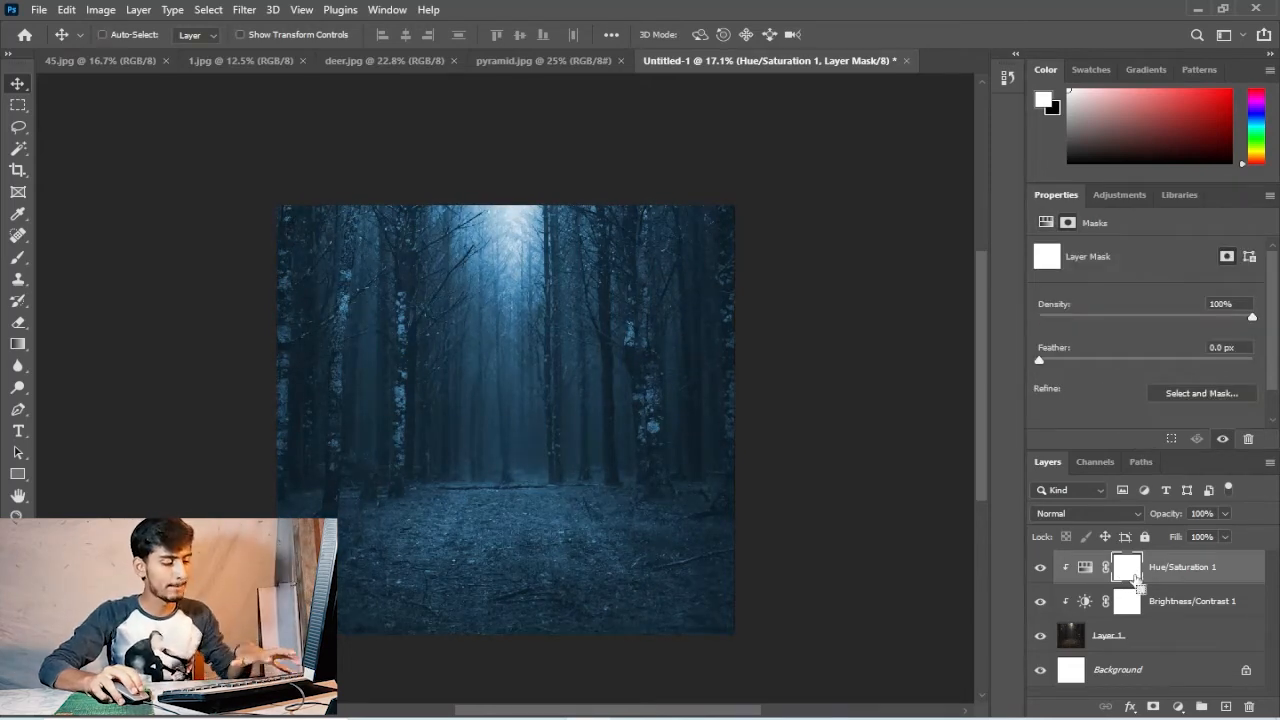
pyautogui.hotkey('ctrl', 'i')
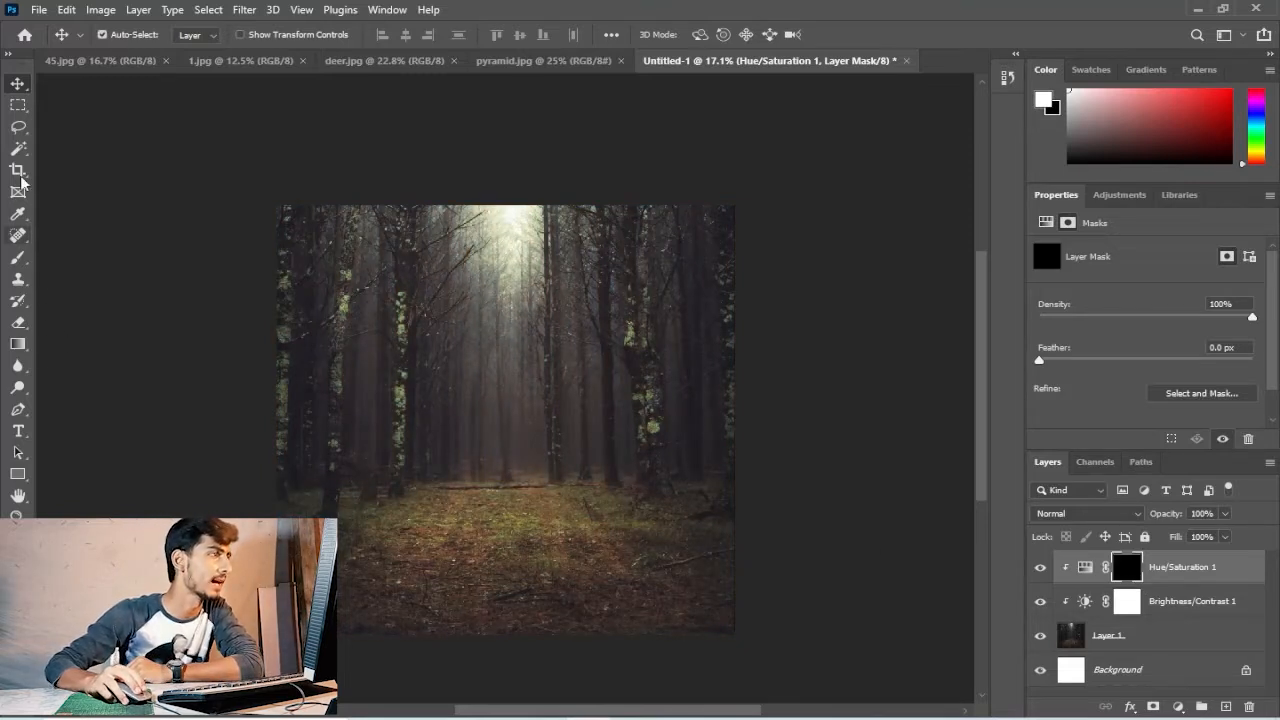
# - Reveal the blue tint across the forest ground by painting white on the Hue/Saturation mask with a soft brush of 448 px
pyautogui.click(18, 257)
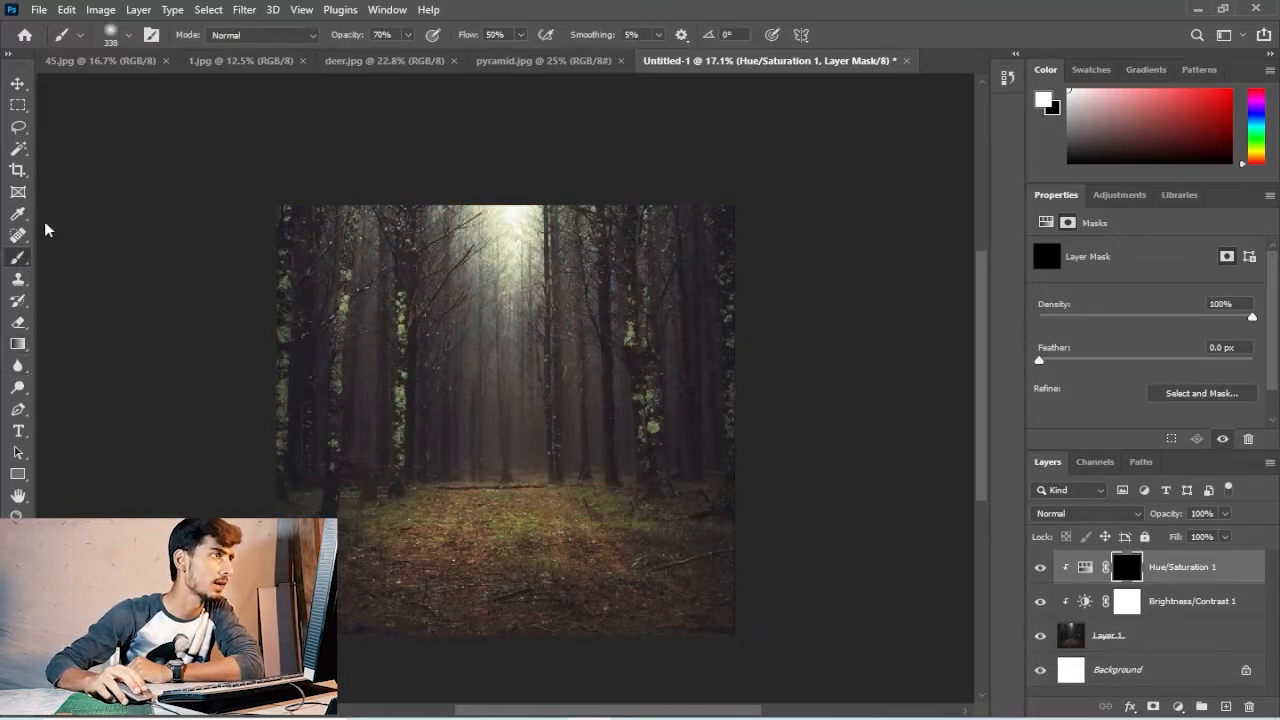
pyautogui.rightClick(600, 332)
pyautogui.moveTo(781, 378); pyautogui.dragTo(771, 378)
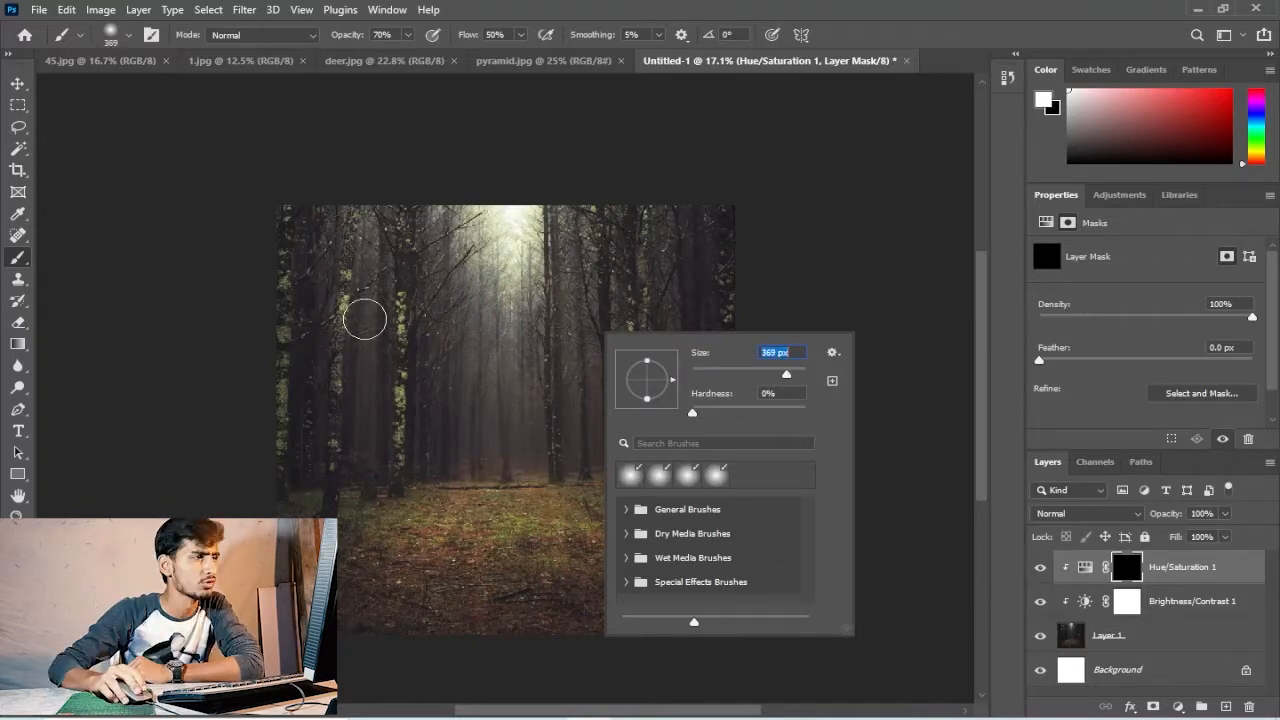
pyautogui.moveTo(414, 296)
pyautogui.mouseDown()
pyautogui.moveTo(389, 270)
pyautogui.moveTo(341, 264)
pyautogui.moveTo(382, 219)
pyautogui.moveTo(335, 213)
pyautogui.moveTo(442, 212)
pyautogui.moveTo(427, 252)
pyautogui.mouseUp()
pyautogui.hotkey('ctrl', 'z')
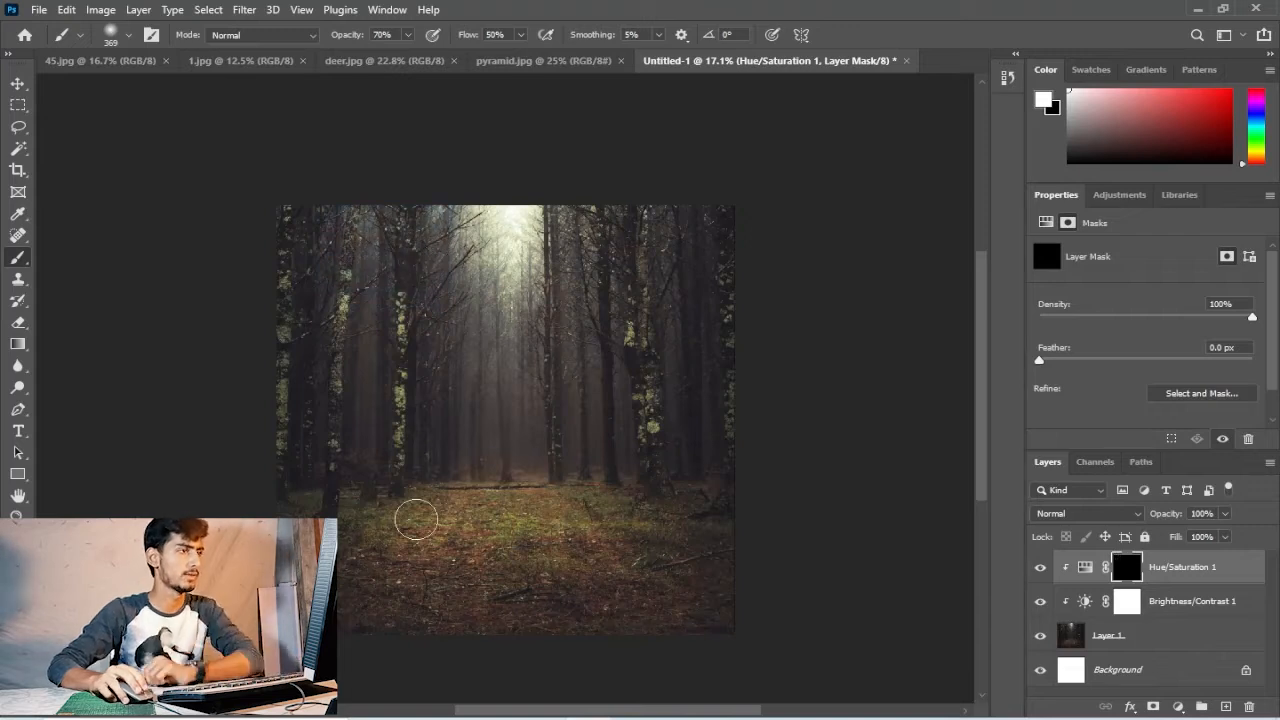
pyautogui.rightClick(397, 477)
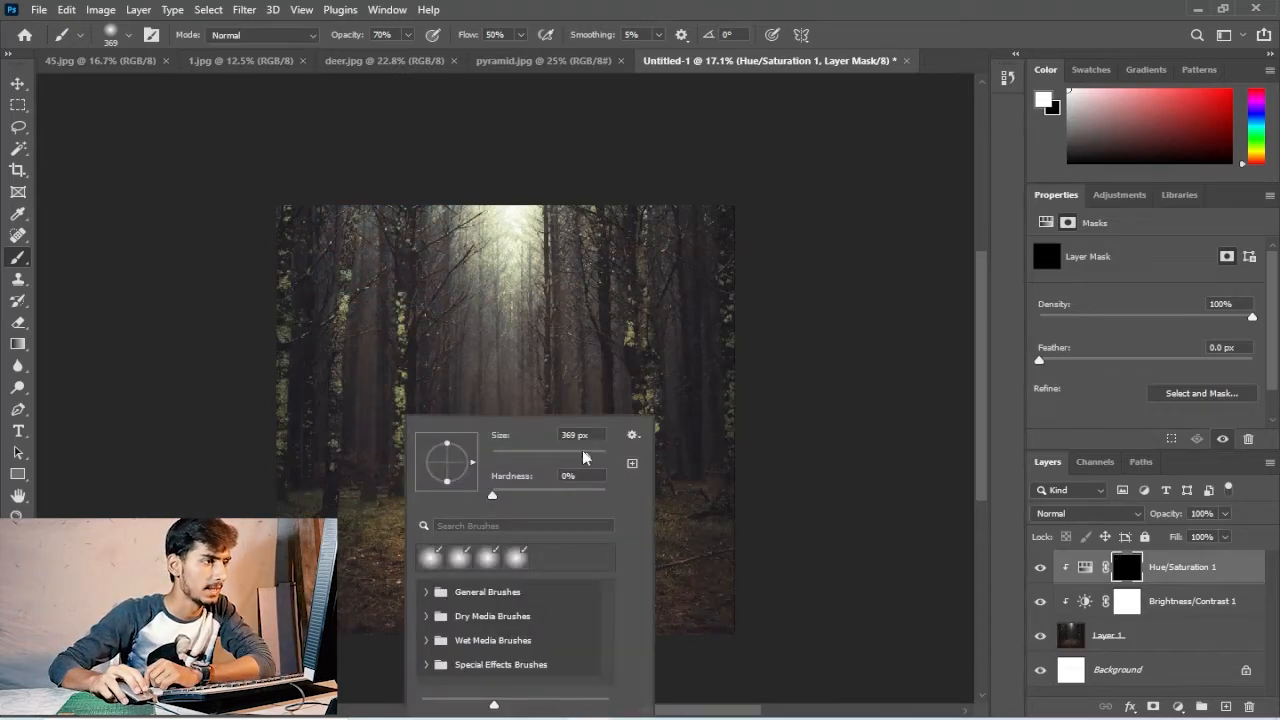
pyautogui.moveTo(585, 457); pyautogui.dragTo(596, 457)
pyautogui.press('Return')
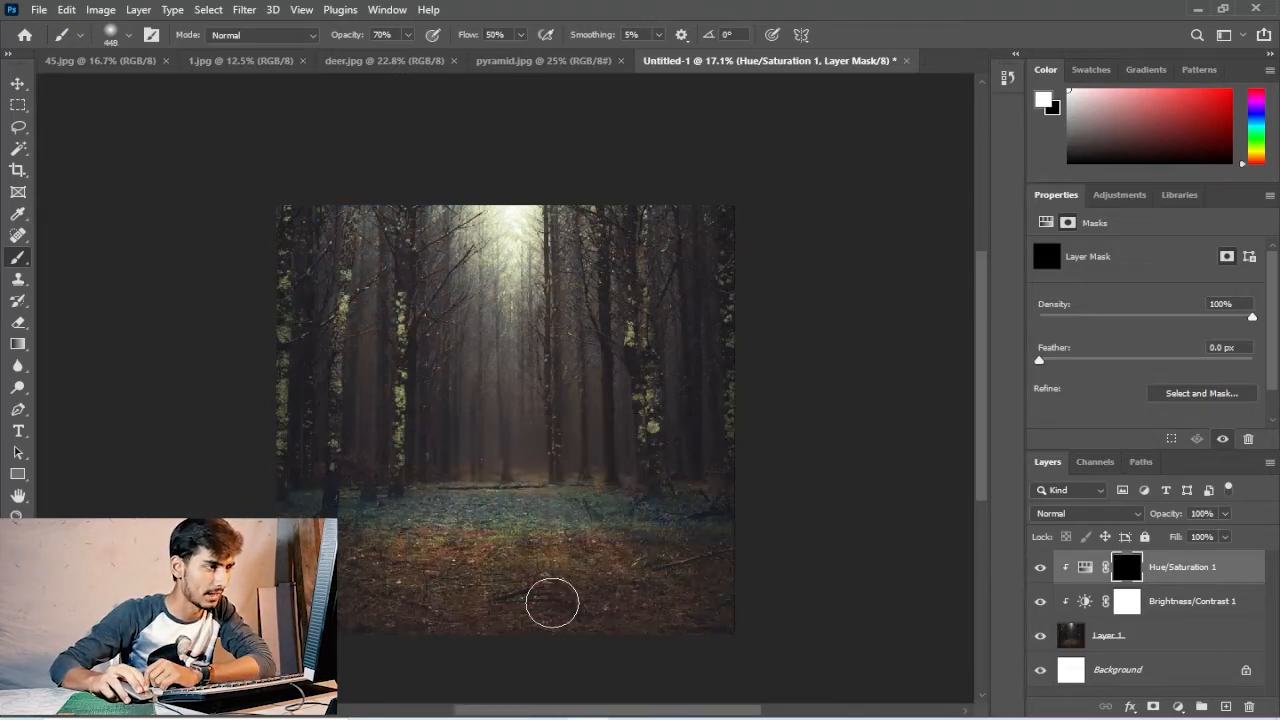
pyautogui.moveTo(552, 603)
pyautogui.mouseDown()
pyautogui.moveTo(329, 573)
pyautogui.moveTo(634, 550)
pyautogui.moveTo(414, 535)
pyautogui.moveTo(444, 564)
pyautogui.moveTo(783, 615)
pyautogui.moveTo(725, 561)
pyautogui.moveTo(508, 621)
pyautogui.mouseUp()
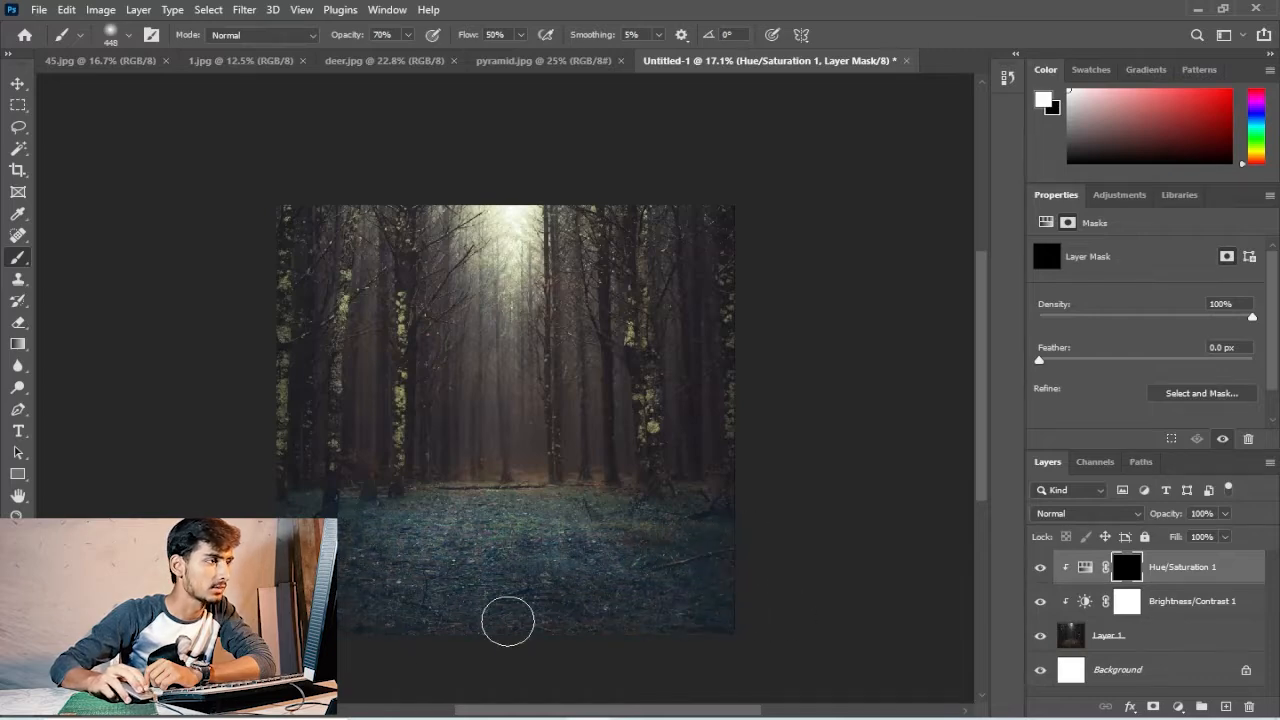
# - Reduce the brush size to 69 px and set its smoothing to 100%
pyautogui.scroll(2, 441, 490)
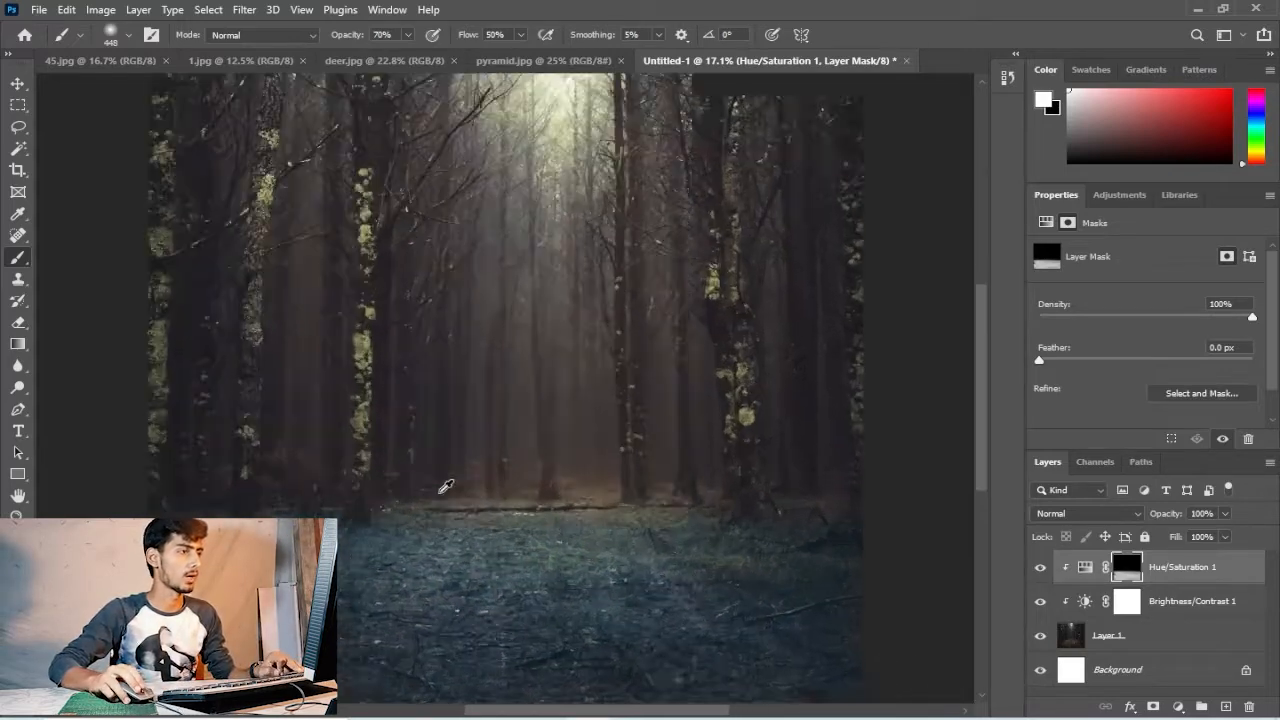
pyautogui.scroll(5, 446, 486)
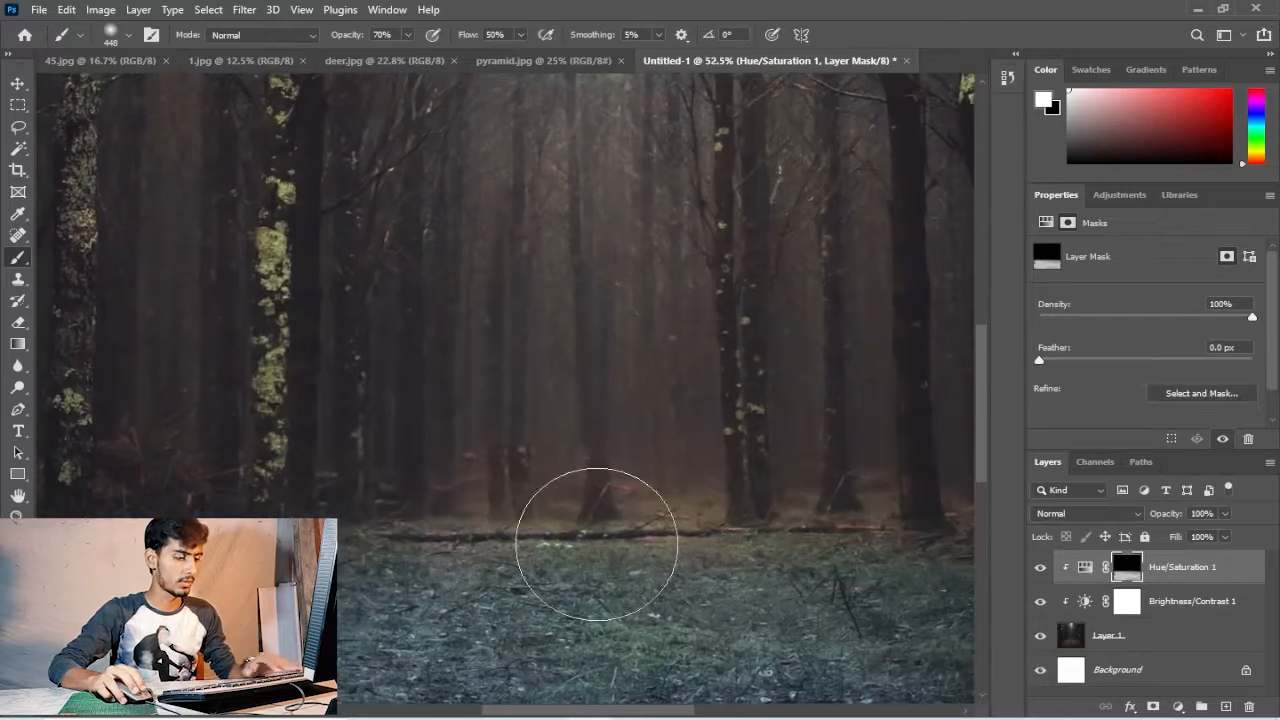
pyautogui.rightClick(641, 416)
pyautogui.click(765, 455)
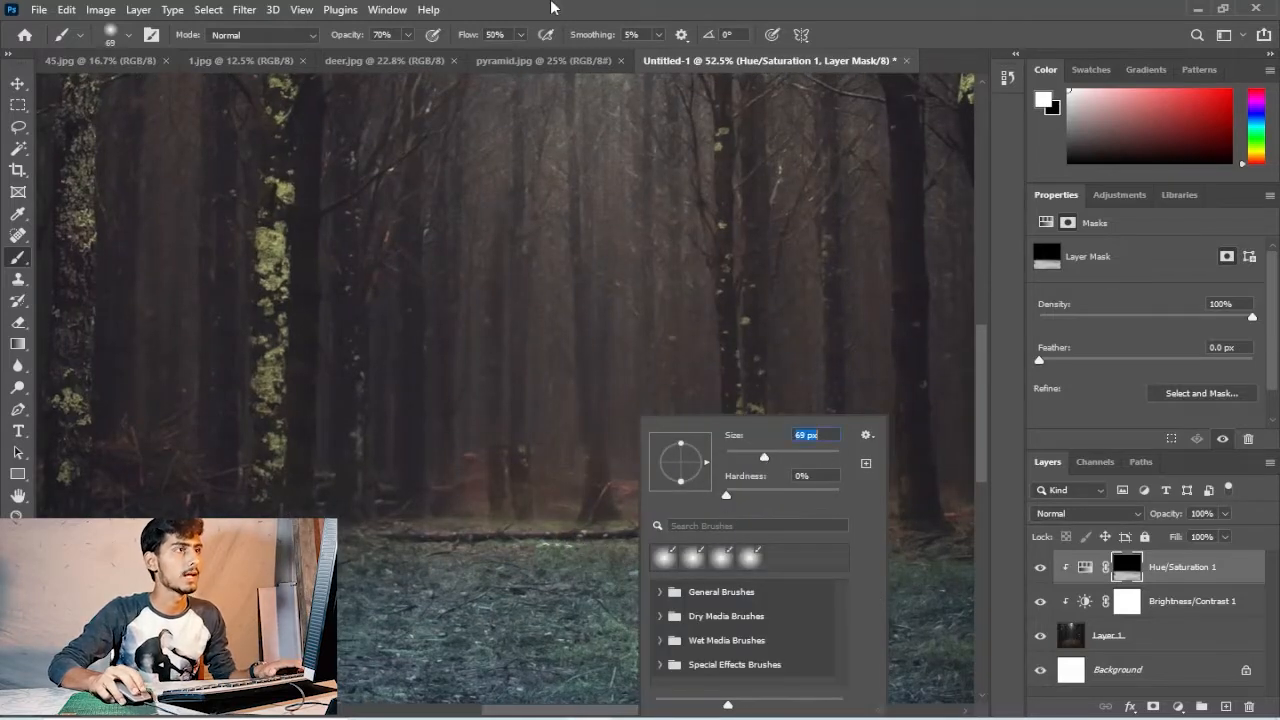
pyautogui.click(627, 37)
pyautogui.write('1')
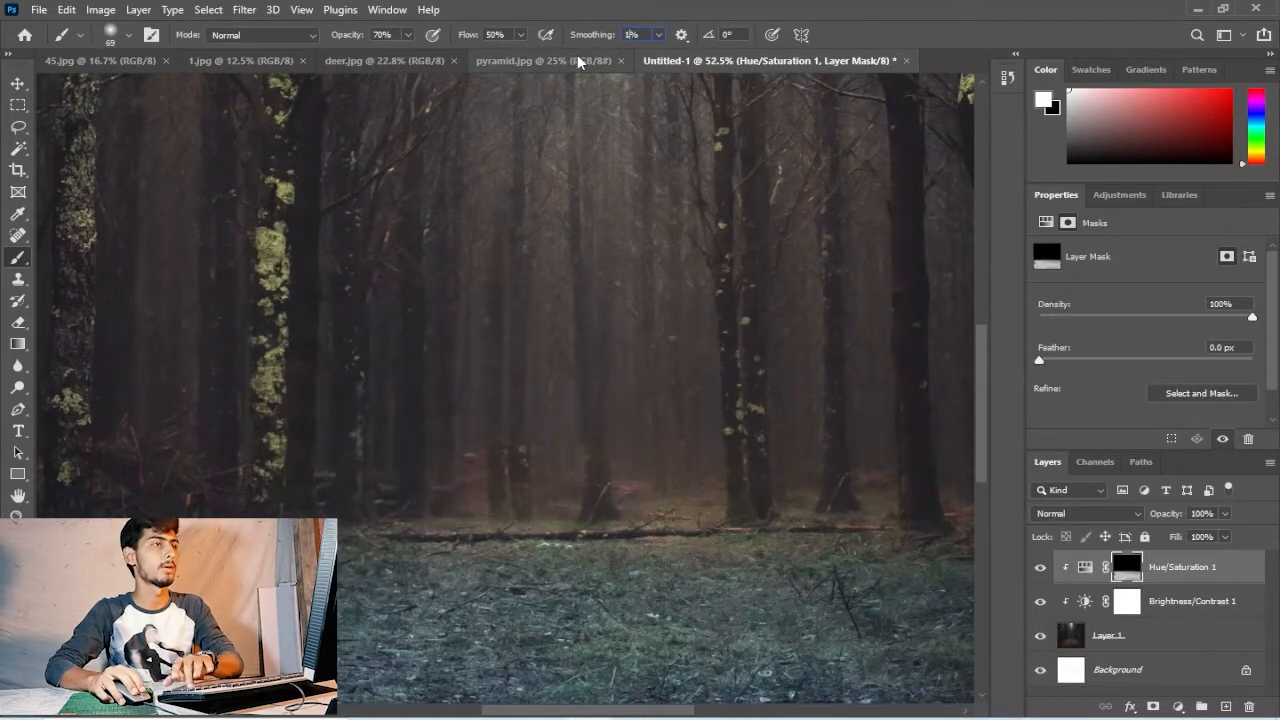
pyautogui.write('0')
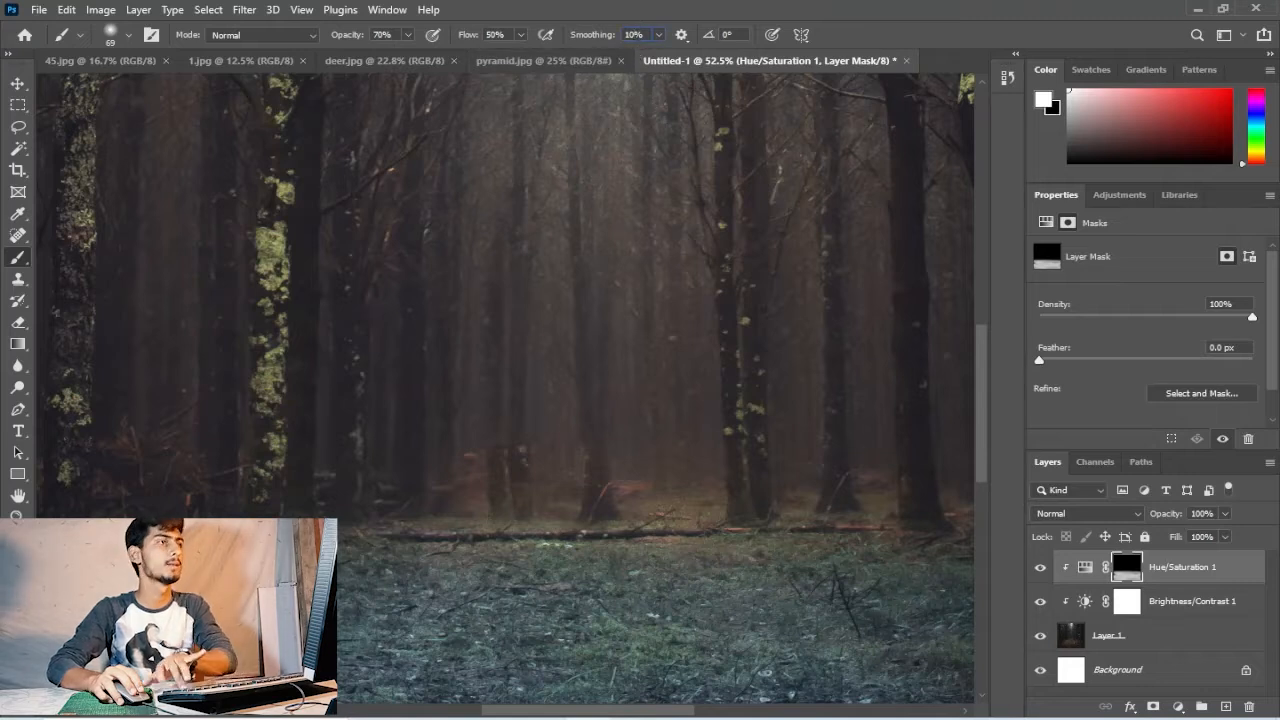
pyautogui.write('0')
# - Paint the blue tint into the ground's far edge, around the tree bases and fallen log, with a soft brush of about 39 px
pyautogui.rightClick(616, 316)
pyautogui.moveTo(686, 376); pyautogui.dragTo(660, 376)
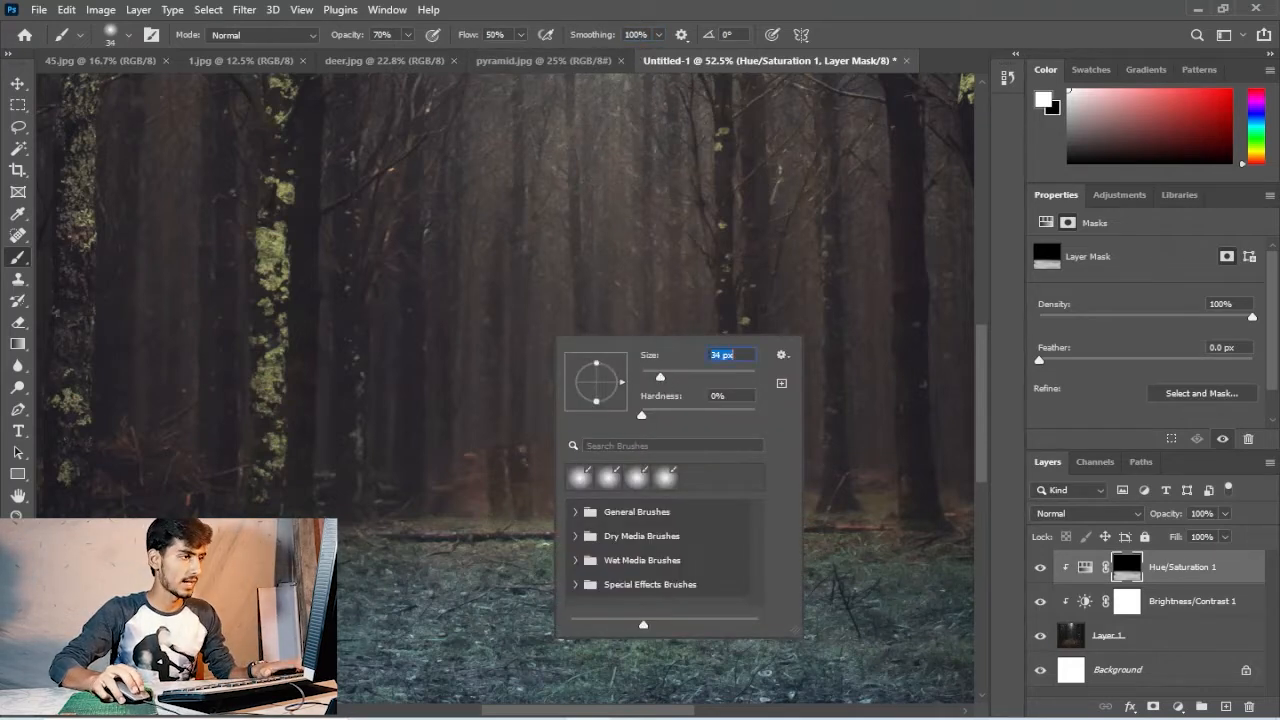
pyautogui.click(422, 521)
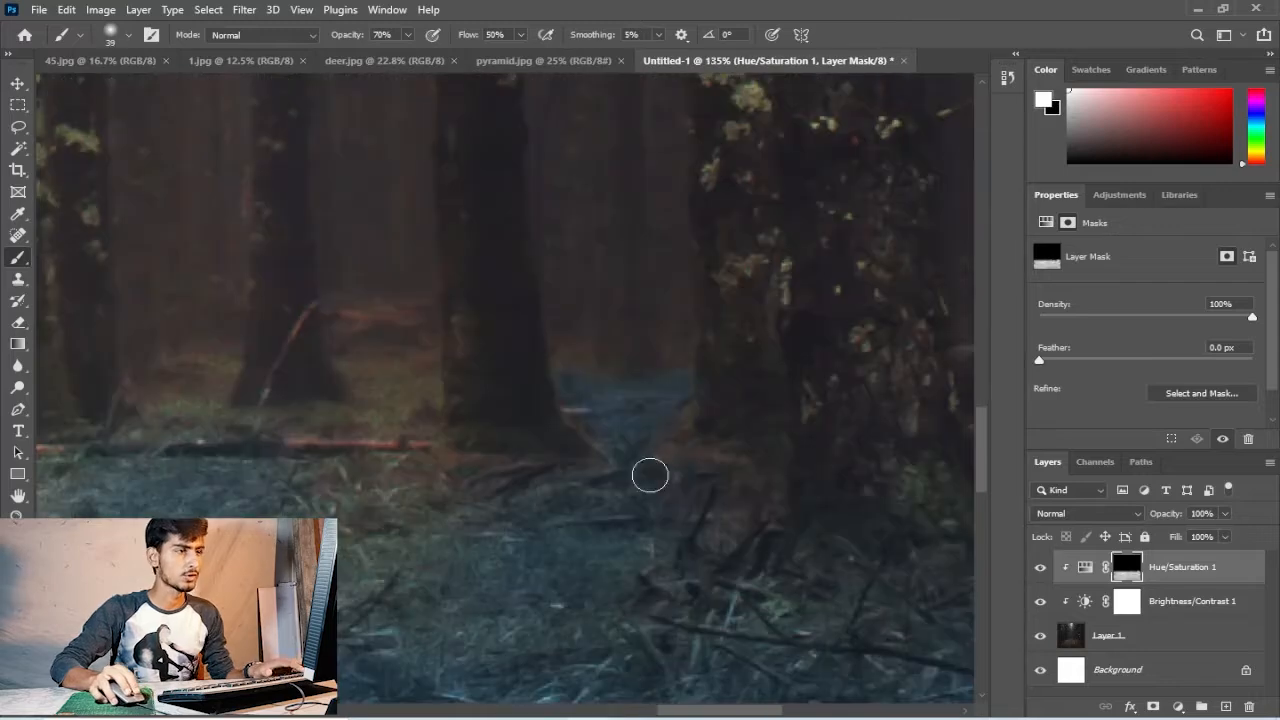
pyautogui.moveTo(649, 475)
pyautogui.mouseDown()
pyautogui.moveTo(679, 477)
pyautogui.moveTo(703, 451)
pyautogui.moveTo(727, 477)
pyautogui.mouseUp()
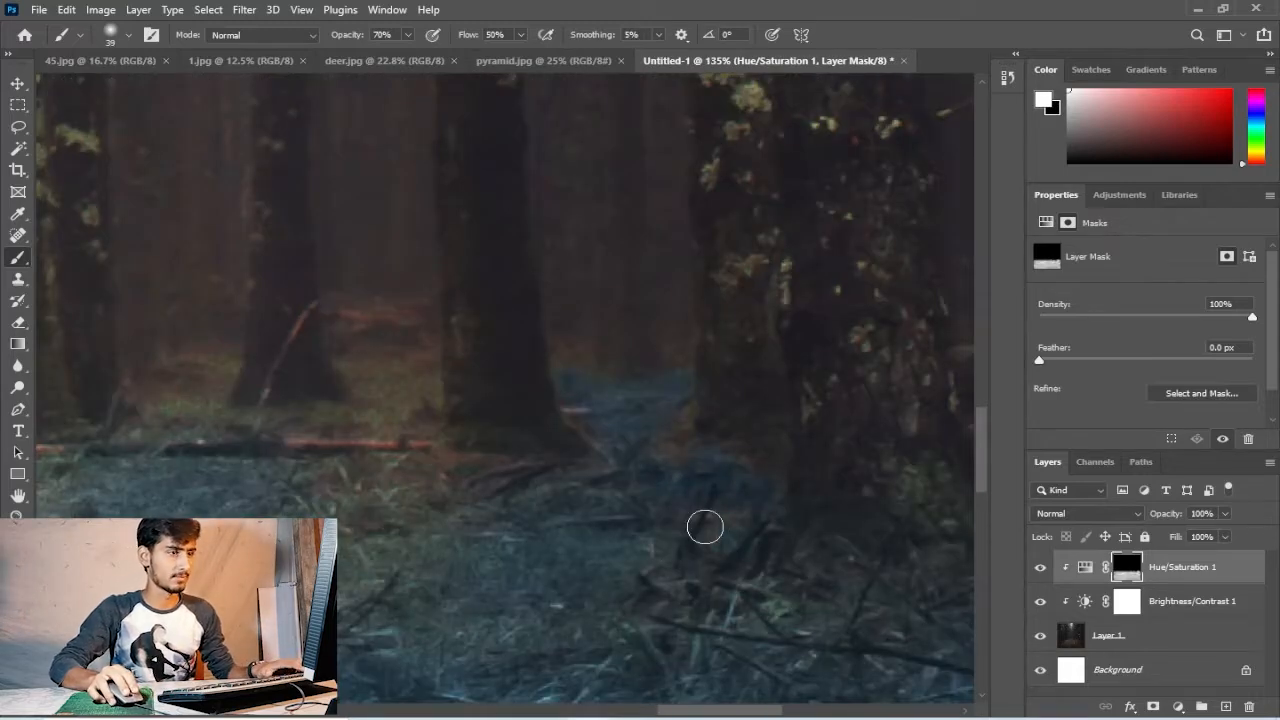
pyautogui.moveTo(203, 473); pyautogui.dragTo(586, 540)
pyautogui.moveTo(796, 464)
pyautogui.mouseDown()
pyautogui.moveTo(778, 438)
pyautogui.moveTo(793, 439)
pyautogui.moveTo(799, 514)
pyautogui.moveTo(743, 452)
pyautogui.moveTo(690, 489)
pyautogui.moveTo(571, 477)
pyautogui.moveTo(601, 451)
pyautogui.moveTo(570, 432)
pyautogui.moveTo(546, 462)
pyautogui.moveTo(616, 441)
pyautogui.moveTo(572, 471)
pyautogui.moveTo(568, 511)
pyautogui.mouseUp()
pyautogui.moveTo(661, 585); pyautogui.dragTo(849, 548)
pyautogui.moveTo(576, 513)
pyautogui.mouseDown()
pyautogui.moveTo(484, 476)
pyautogui.moveTo(529, 425)
pyautogui.moveTo(542, 378)
pyautogui.moveTo(535, 424)
pyautogui.moveTo(564, 362)
pyautogui.moveTo(551, 468)
pyautogui.moveTo(496, 409)
pyautogui.moveTo(320, 377)
pyautogui.moveTo(393, 431)
pyautogui.moveTo(516, 447)
pyautogui.moveTo(365, 488)
pyautogui.moveTo(574, 501)
pyautogui.moveTo(613, 531)
pyautogui.mouseUp()
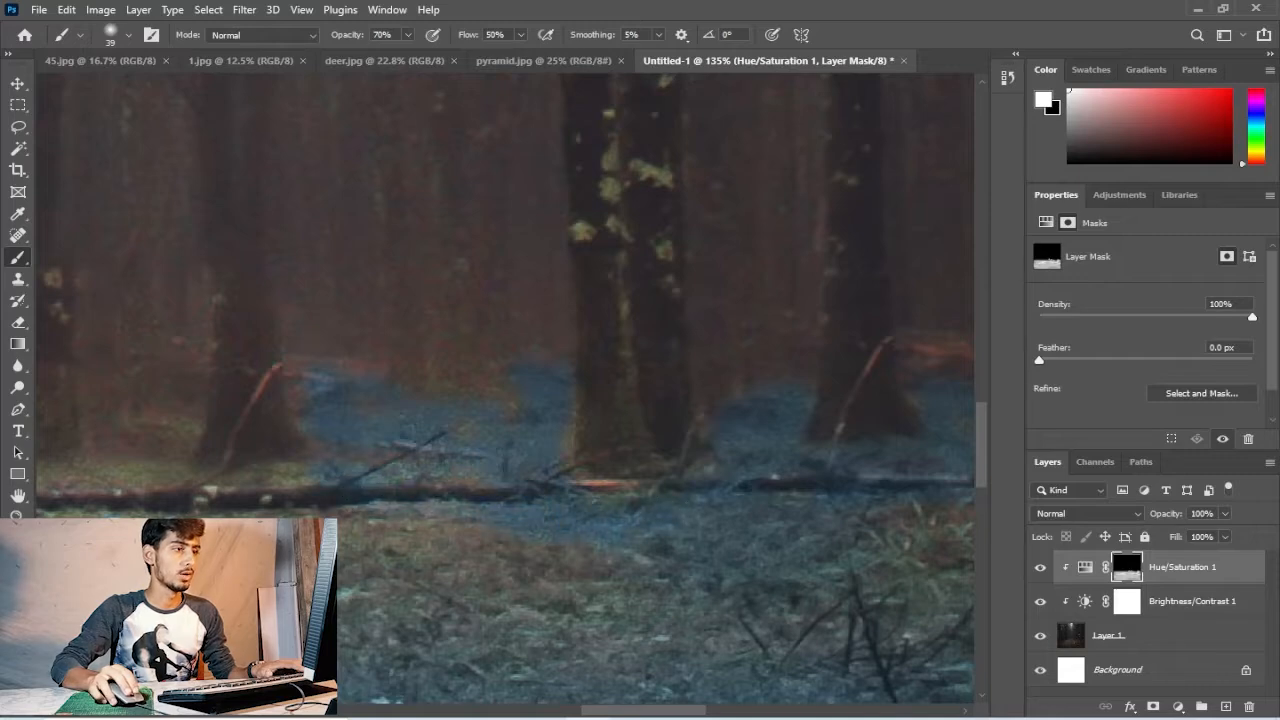
pyautogui.moveTo(267, 556)
pyautogui.mouseDown()
pyautogui.moveTo(770, 530)
pyautogui.moveTo(832, 470)
pyautogui.moveTo(727, 462)
pyautogui.moveTo(689, 411)
pyautogui.moveTo(627, 455)
pyautogui.mouseUp()
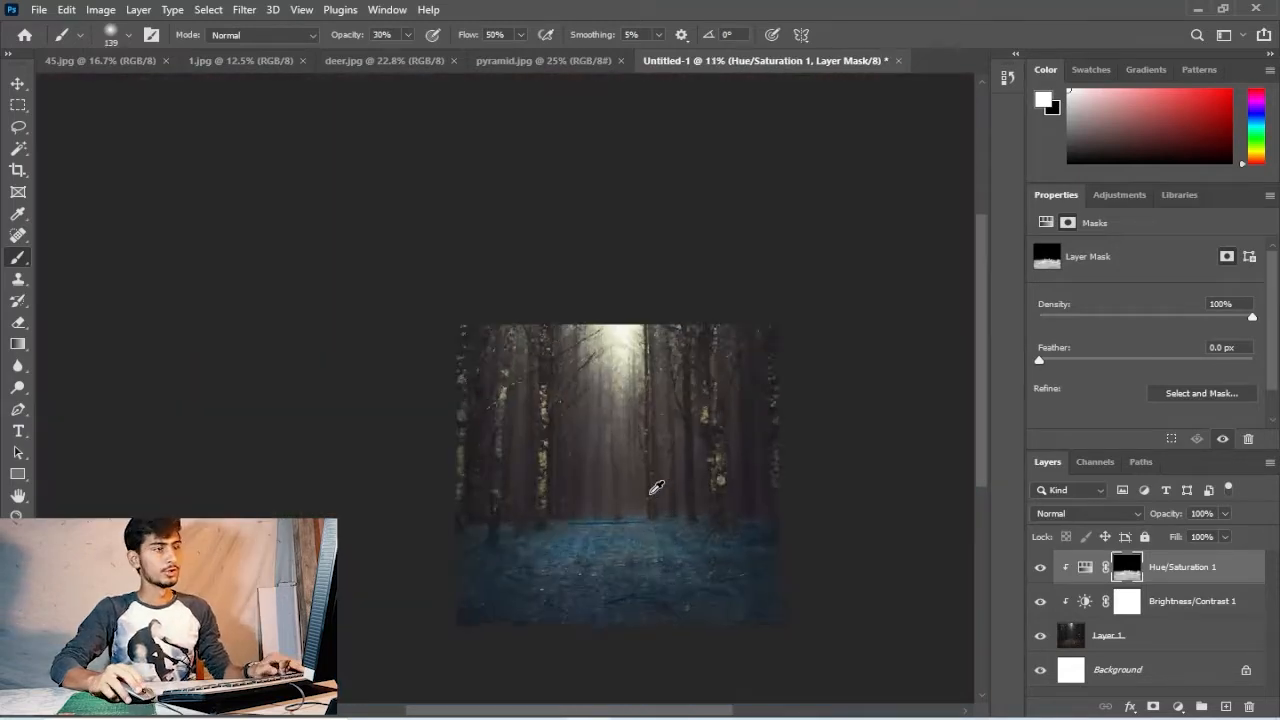
# - Create a new layer above the Hue/Saturation adjustment and set the foreground color to white (ffffff)
pyautogui.scroll(3, 652, 490)
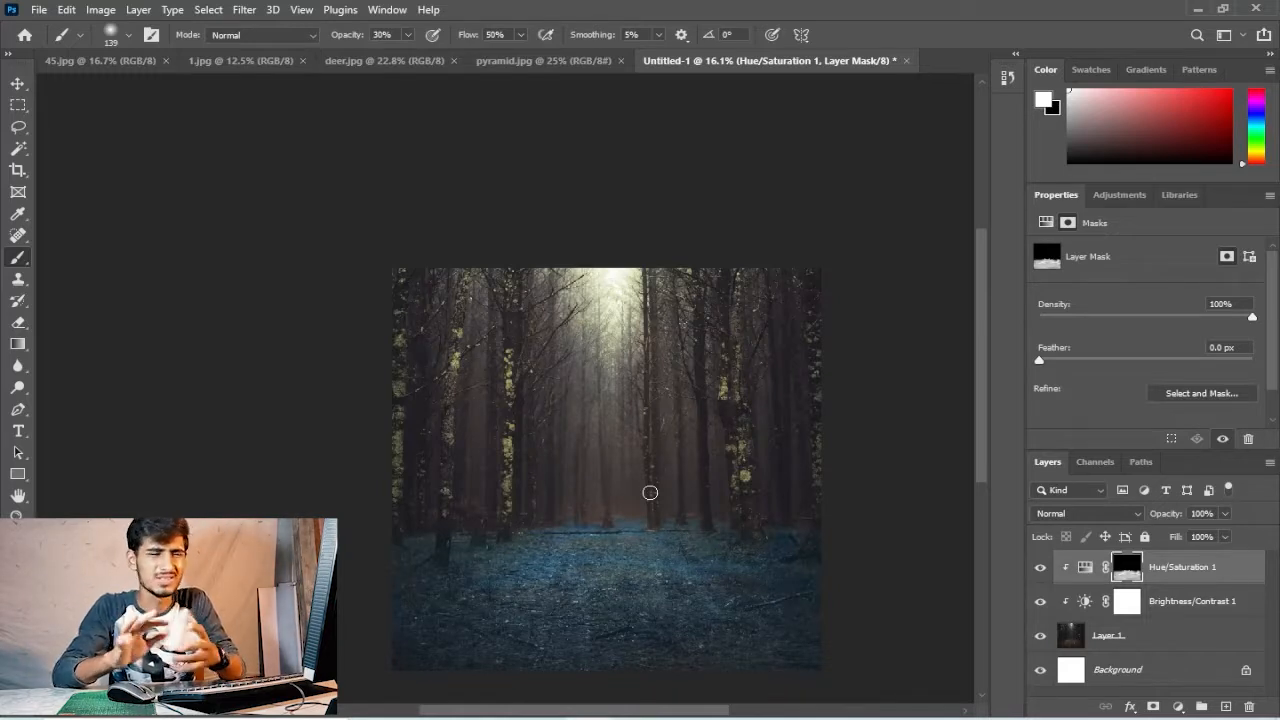
pyautogui.moveTo(650, 492); pyautogui.dragTo(536, 374)
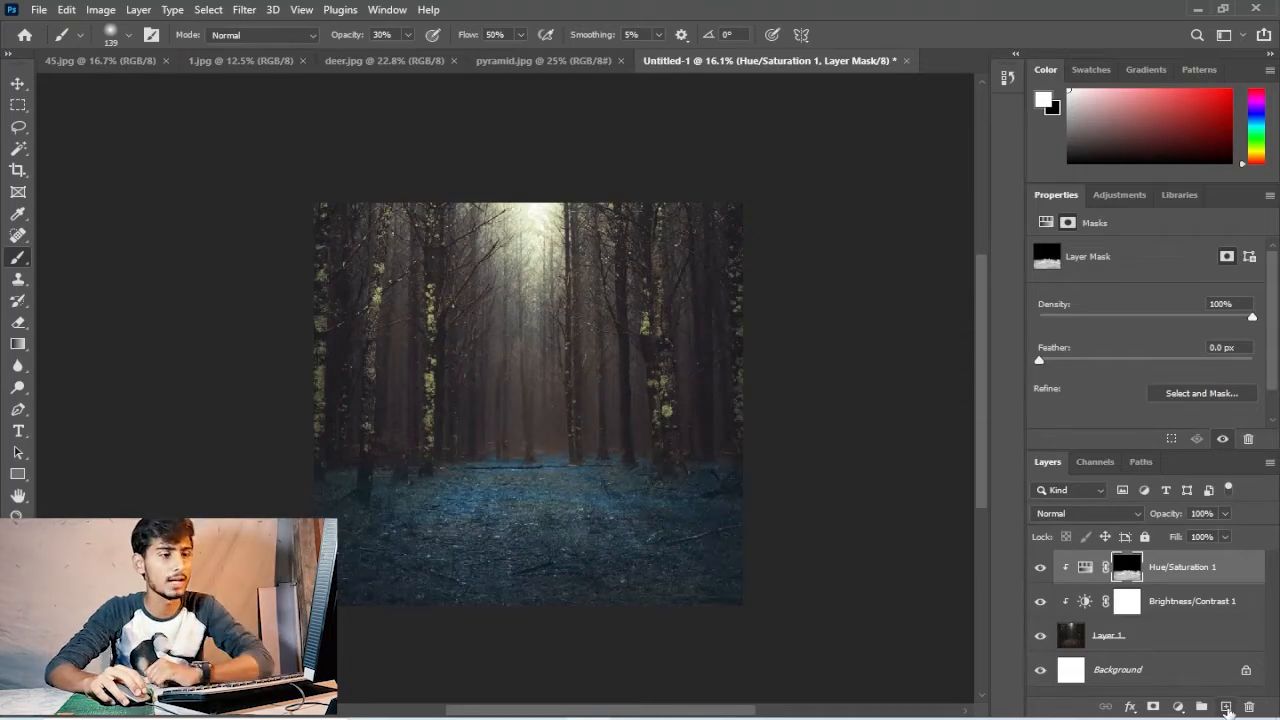
pyautogui.click(1226, 707)
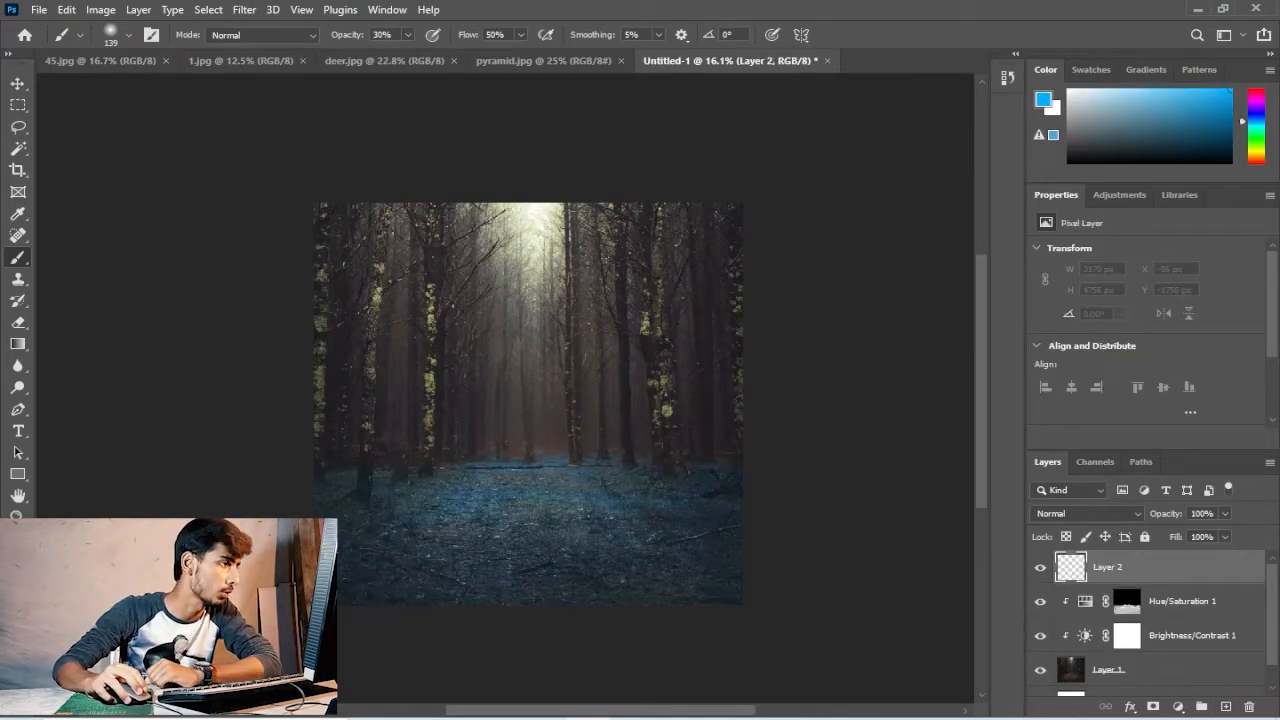
pyautogui.click(14, 573)
pyautogui.moveTo(490, 270); pyautogui.dragTo(310, 3)
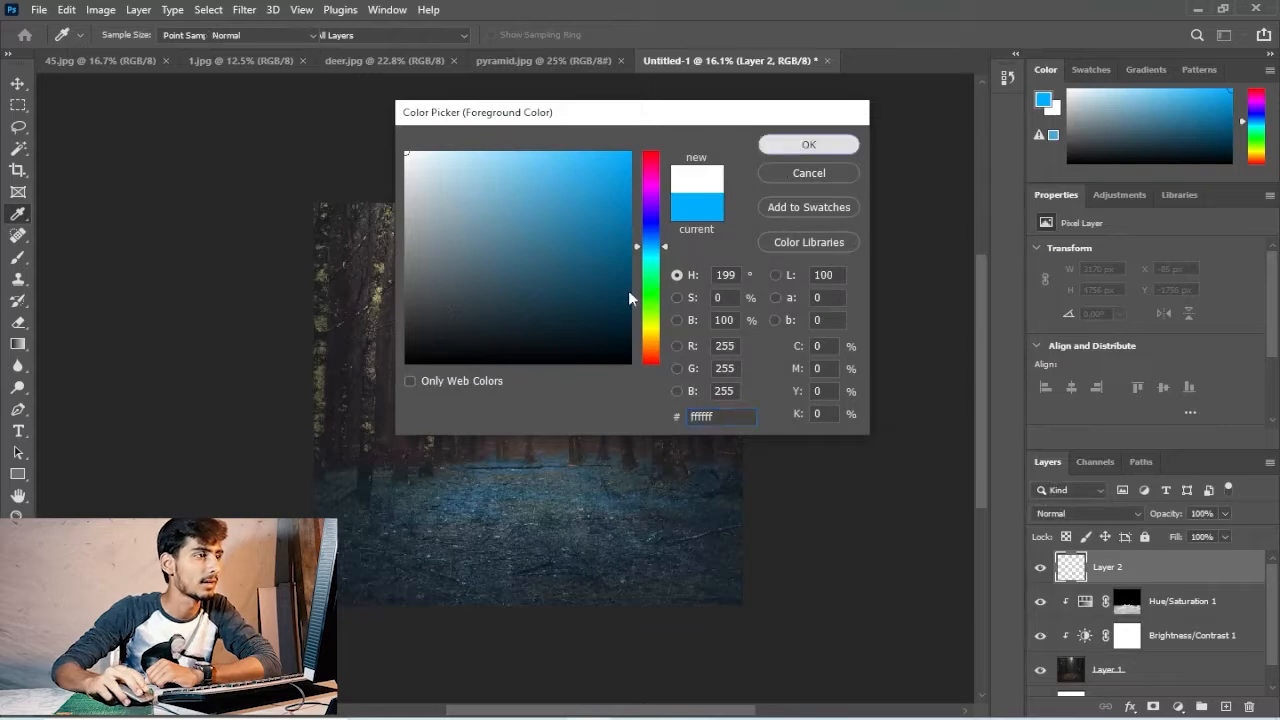
pyautogui.click(808, 145)
# - Set up a soft 199 px brush with 15% opacity, 7% flow and 30% smoothing
pyautogui.press('b')
pyautogui.rightClick(555, 410)
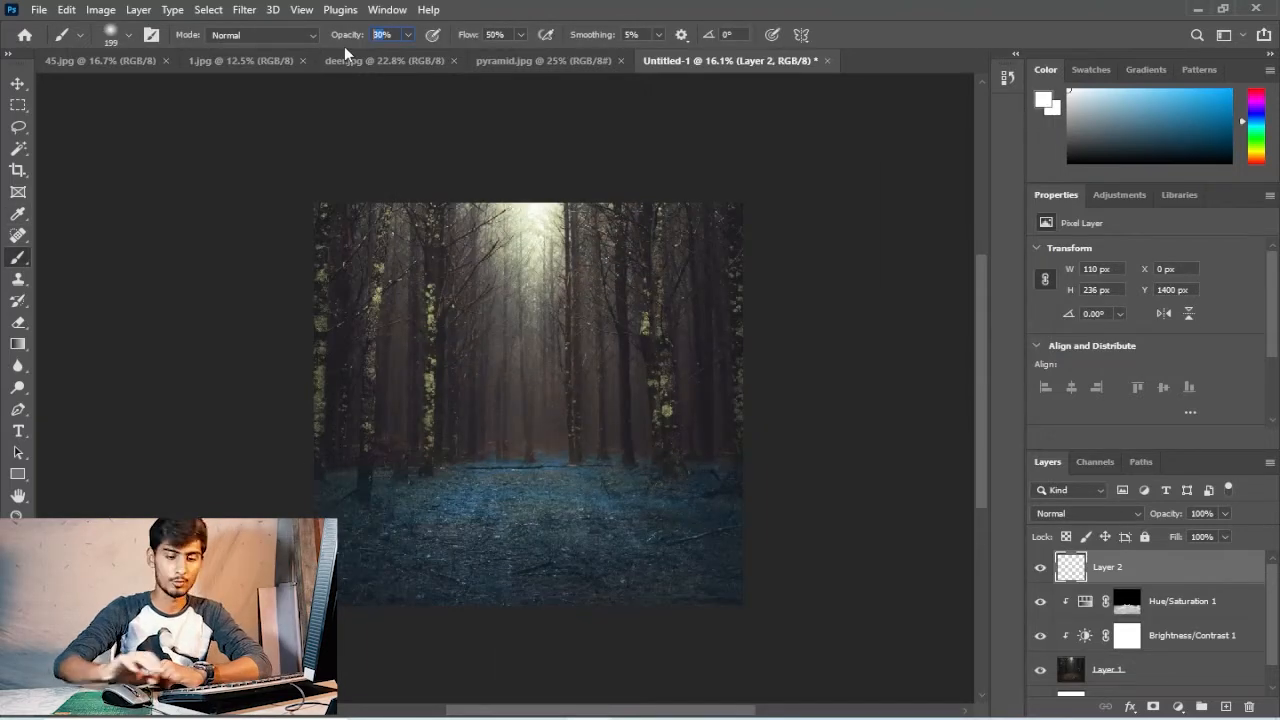
pyautogui.write('15')
pyautogui.press('Return')
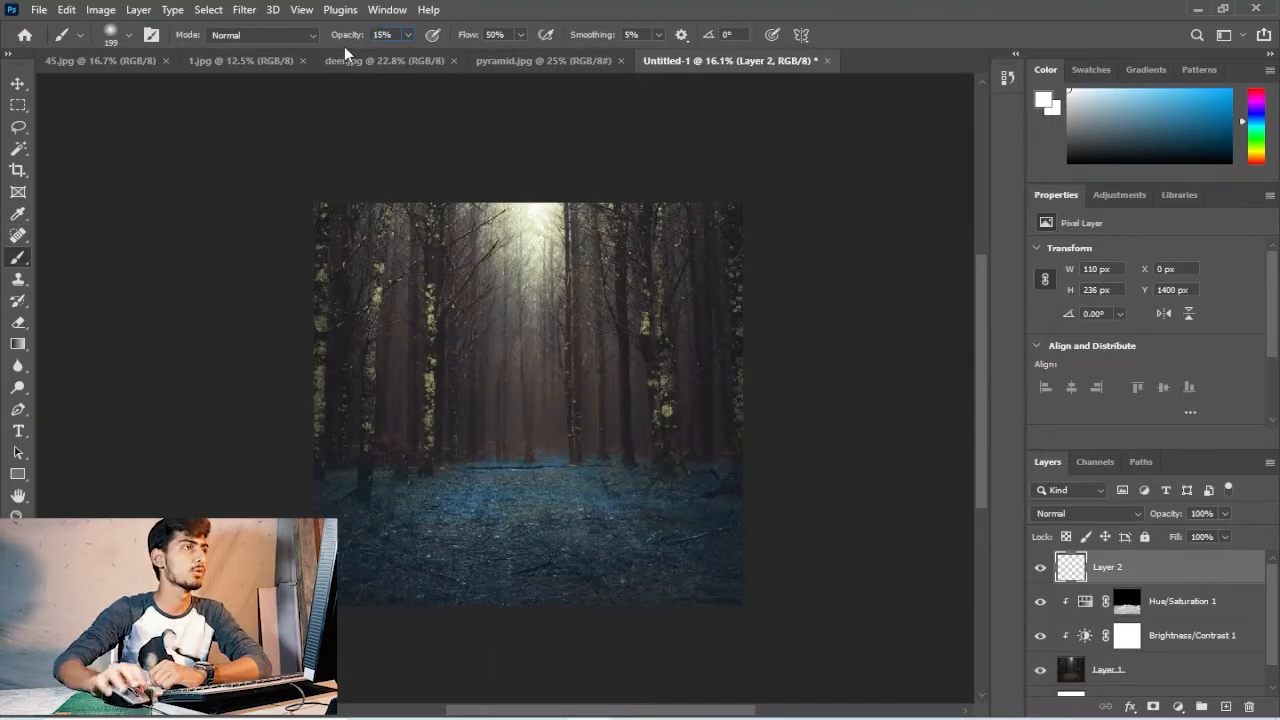
pyautogui.click(469, 40)
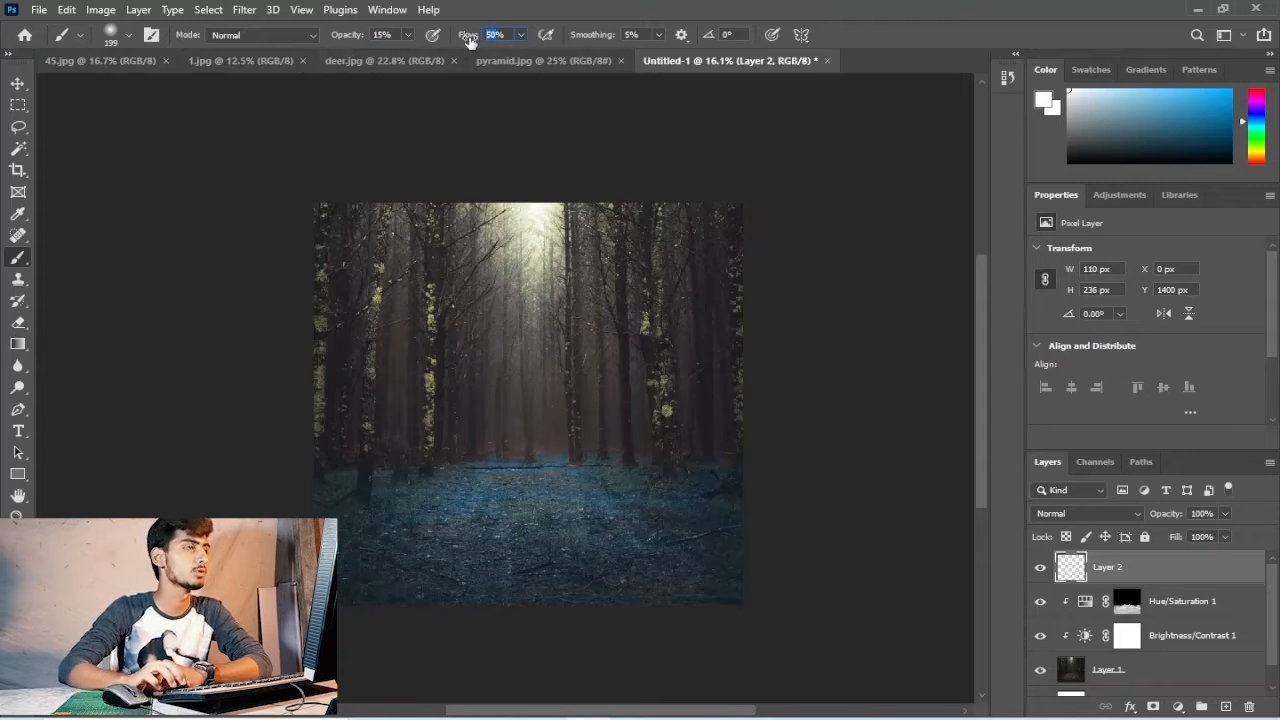
pyautogui.write('7')
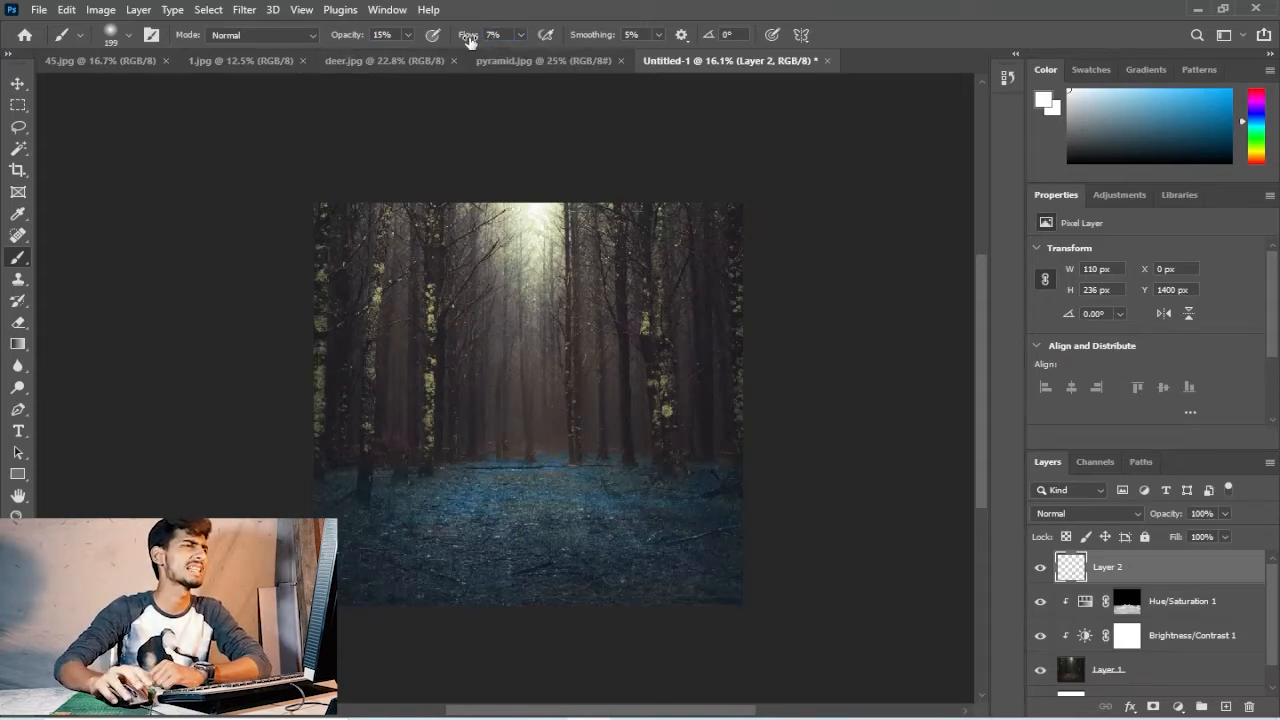
pyautogui.press('Return')
pyautogui.click(617, 34)
pyautogui.write('30')
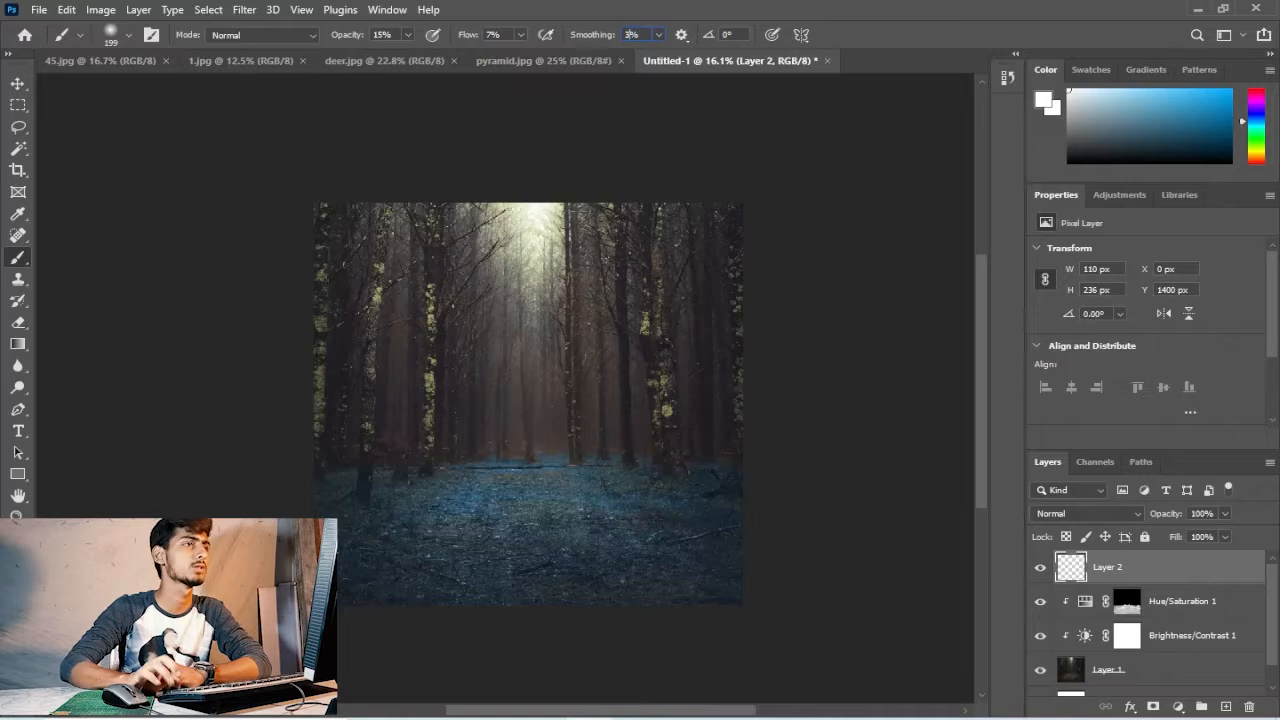
pyautogui.press('Return')
# - Enlarge the brush to 369 px and paint faint white haze over the tree trunks and the ground on the new layer
pyautogui.rightClick(451, 433)
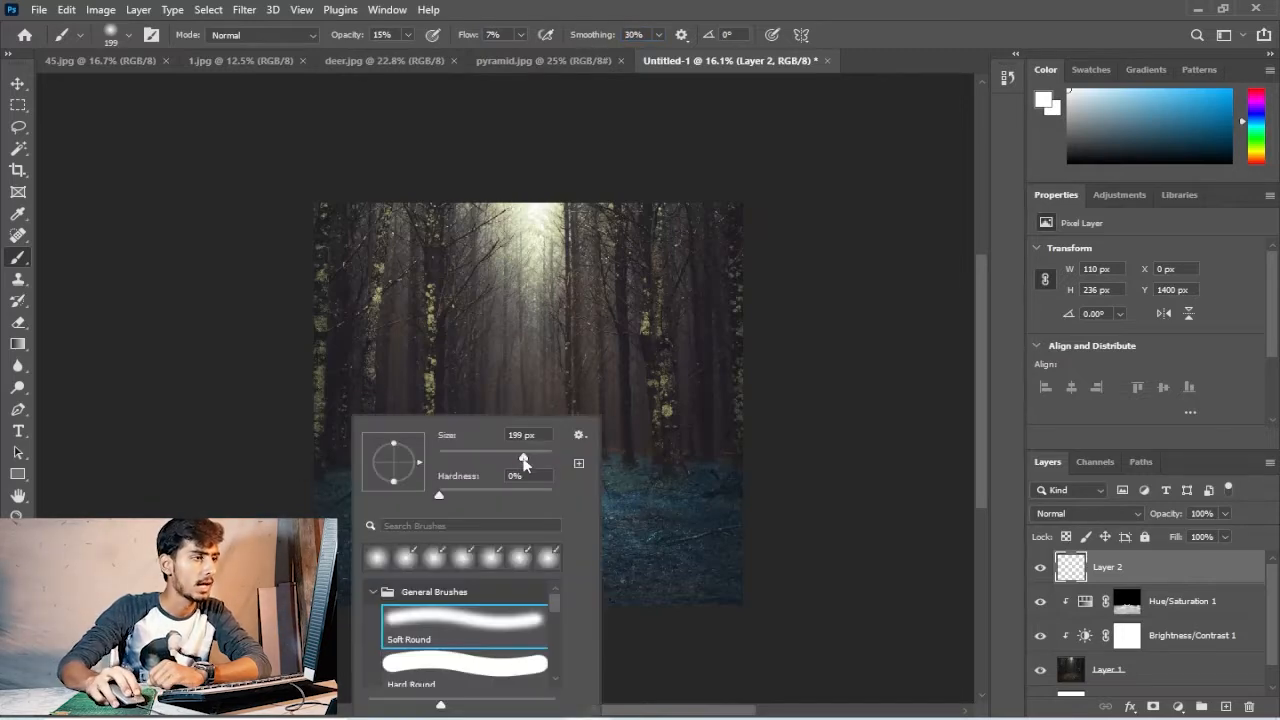
pyautogui.moveTo(291, 457)
pyautogui.mouseDown()
pyautogui.moveTo(644, 444)
pyautogui.moveTo(746, 461)
pyautogui.moveTo(622, 441)
pyautogui.mouseUp()
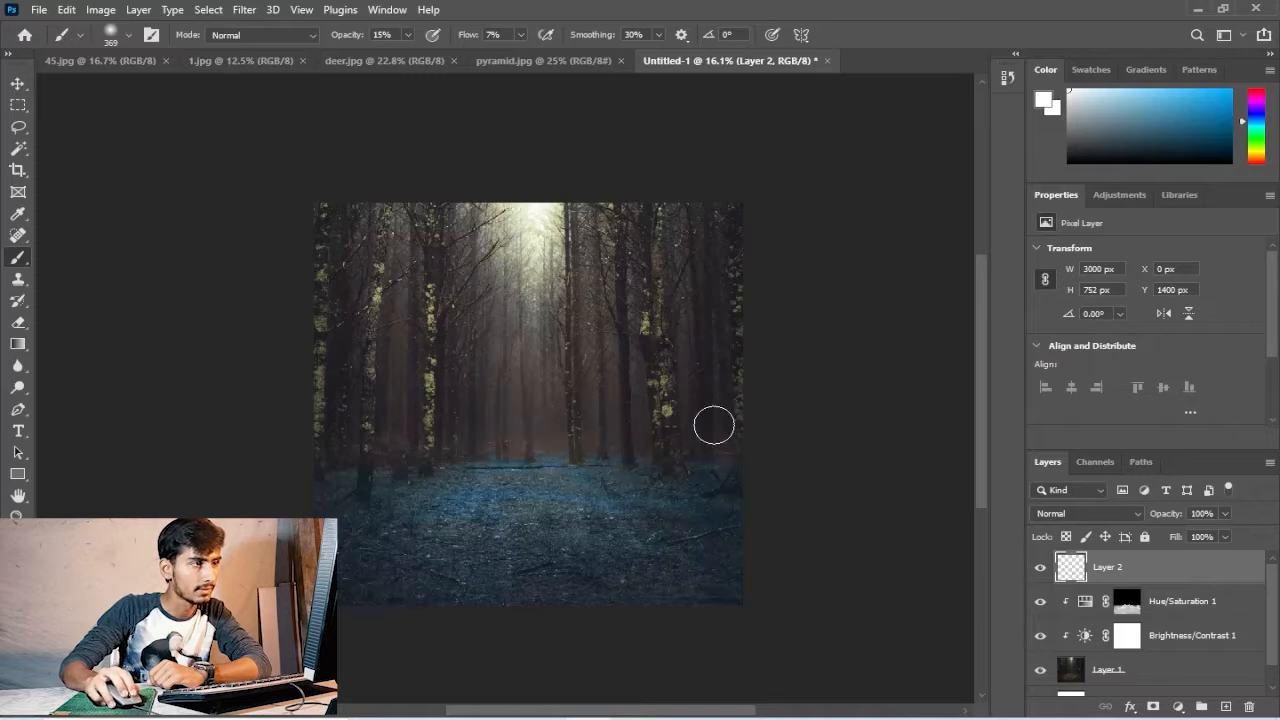
pyautogui.moveTo(730, 336); pyautogui.dragTo(639, 378)
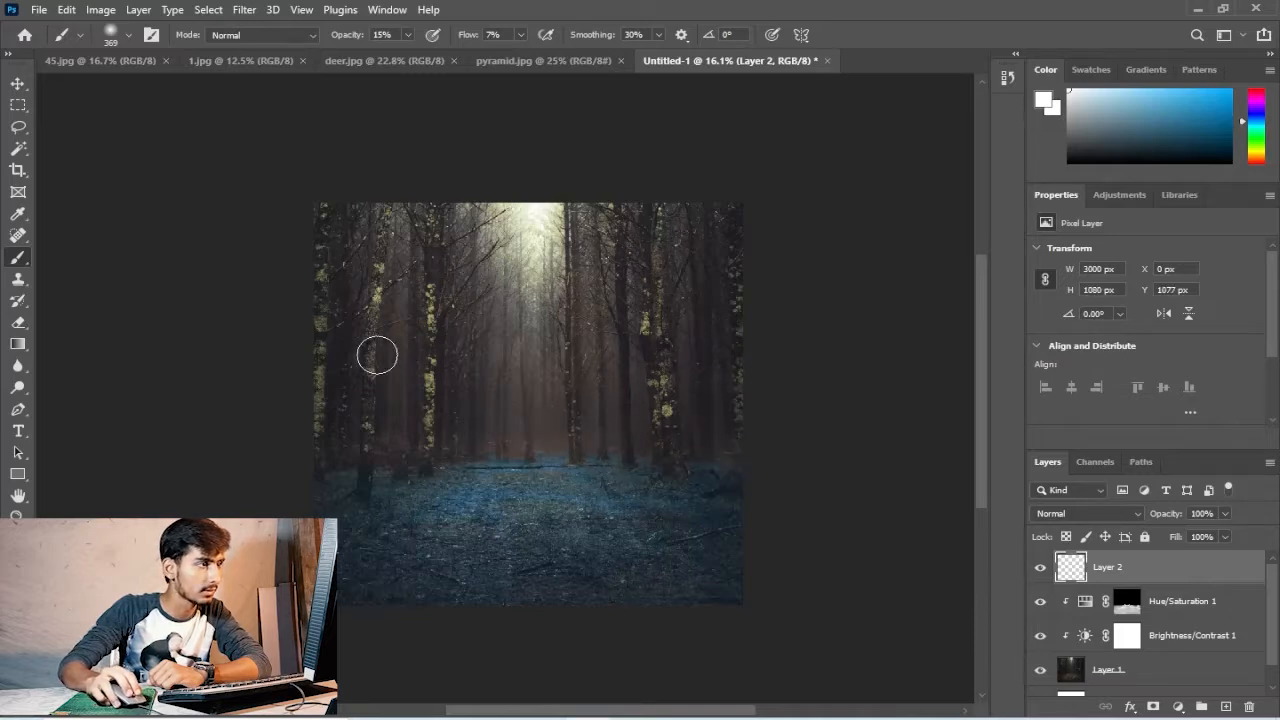
pyautogui.moveTo(377, 355)
pyautogui.mouseDown()
pyautogui.moveTo(350, 340)
pyautogui.moveTo(297, 477)
pyautogui.mouseUp()
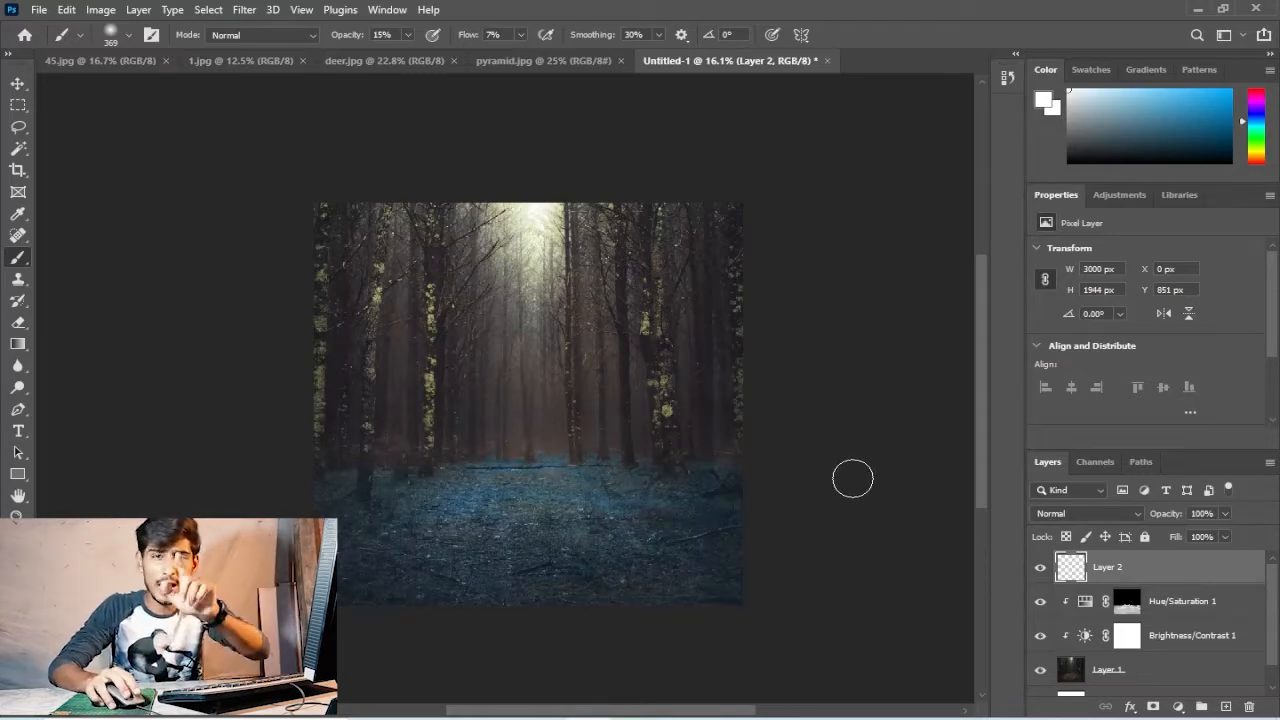
# - Set the Hue/Saturation layer's blending mode to Overlay
pyautogui.click(1181, 603)
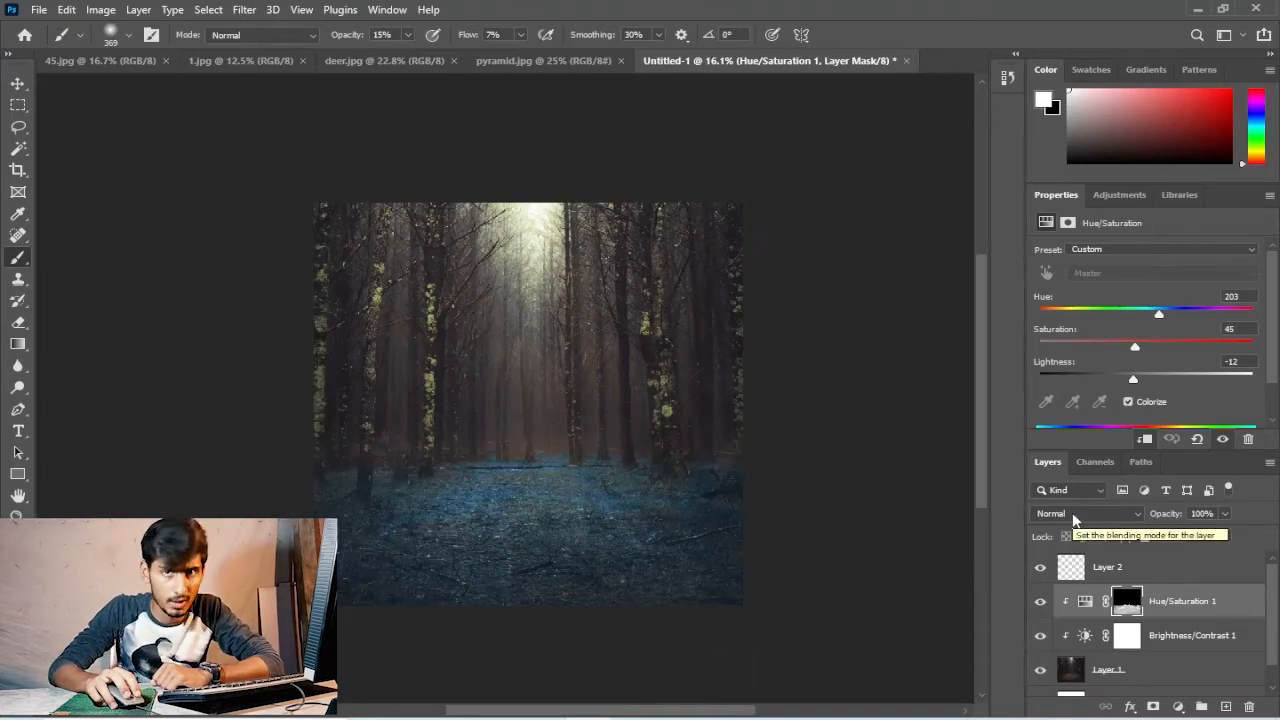
pyautogui.click(1074, 520)
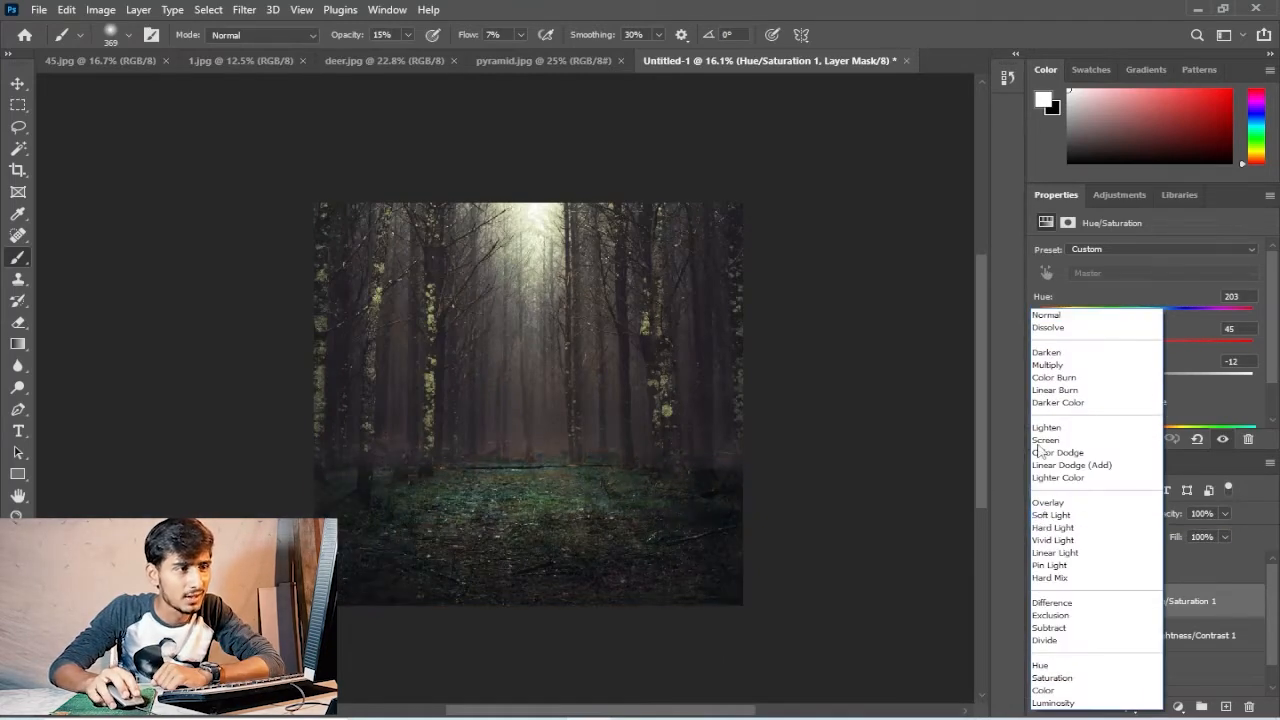
pyautogui.click(1048, 502)
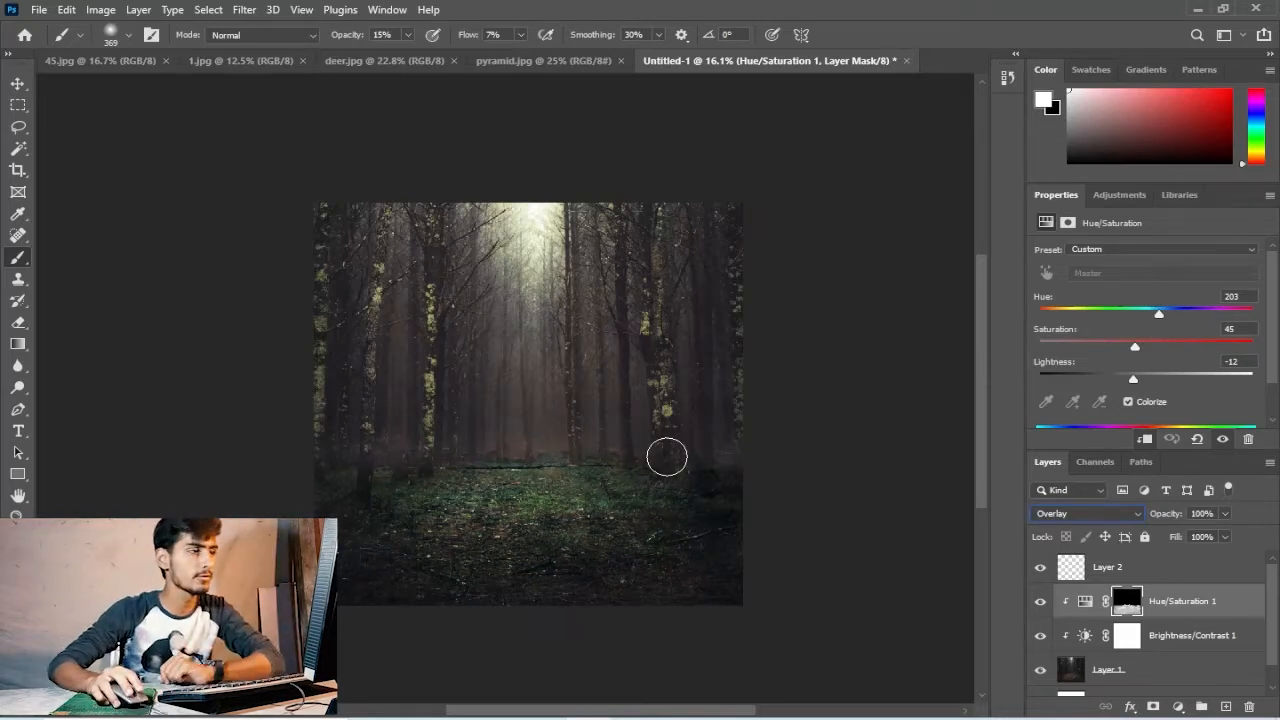
# - Rename the white haze layer as "fo"
pyautogui.hotkey('alt', ']')
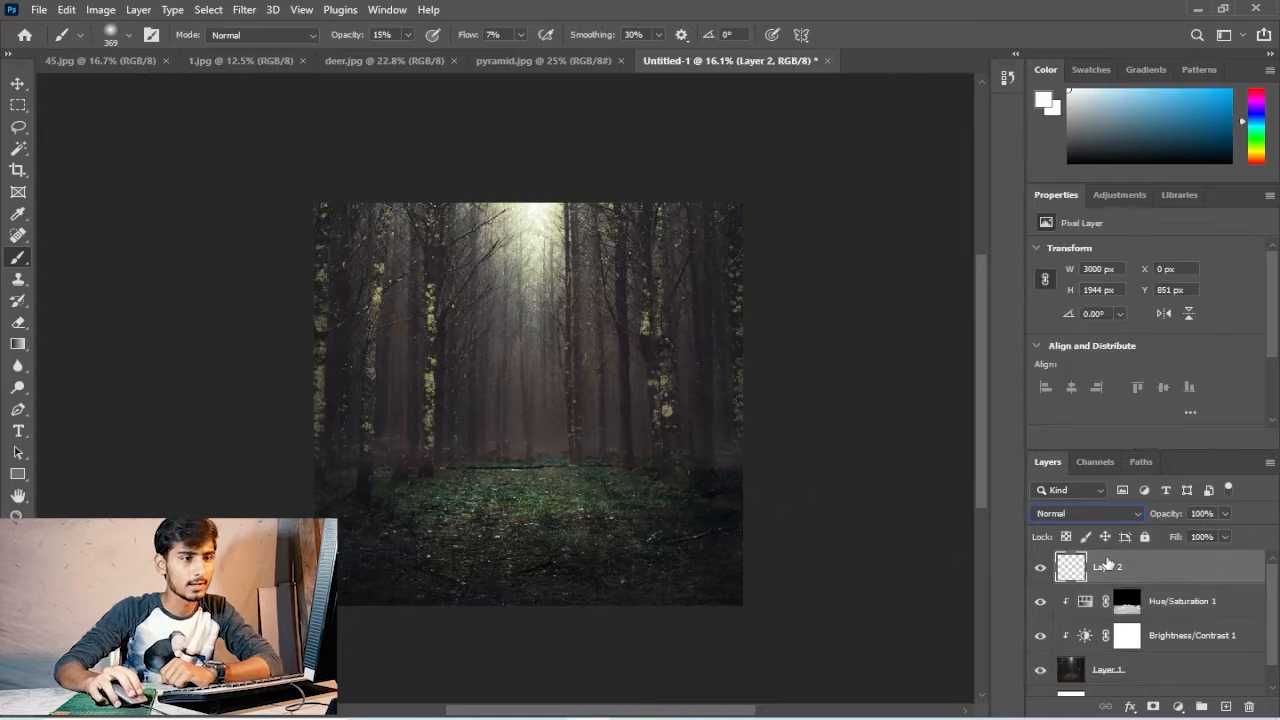
pyautogui.press('BackSpace')
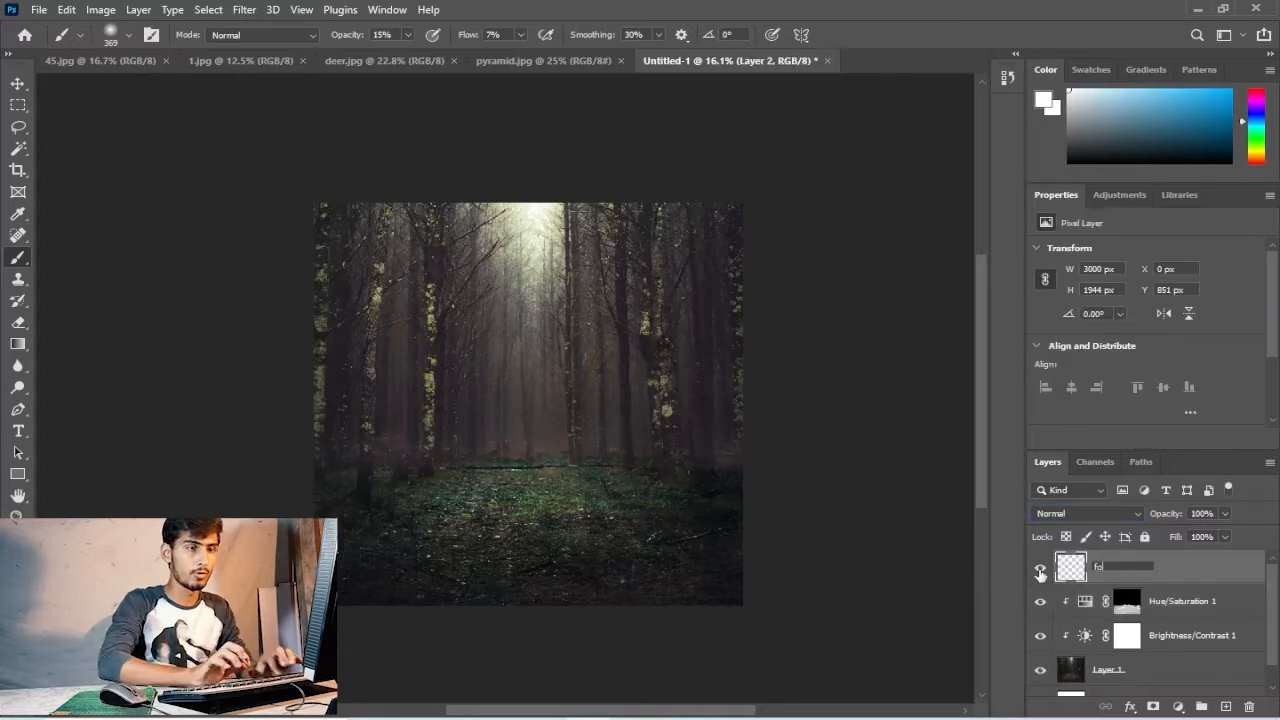
pyautogui.press('Return')
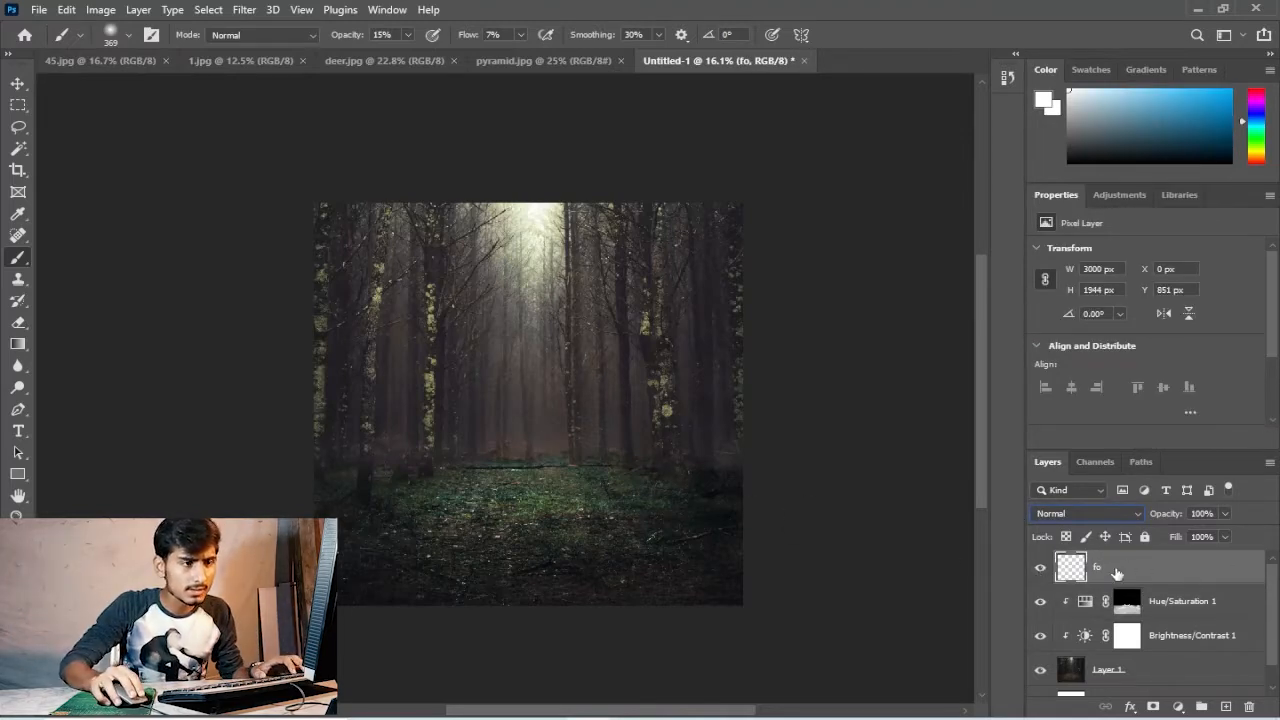
# - Correct the haze layer's name to "fog"
pyautogui.doubleClick(1097, 569)
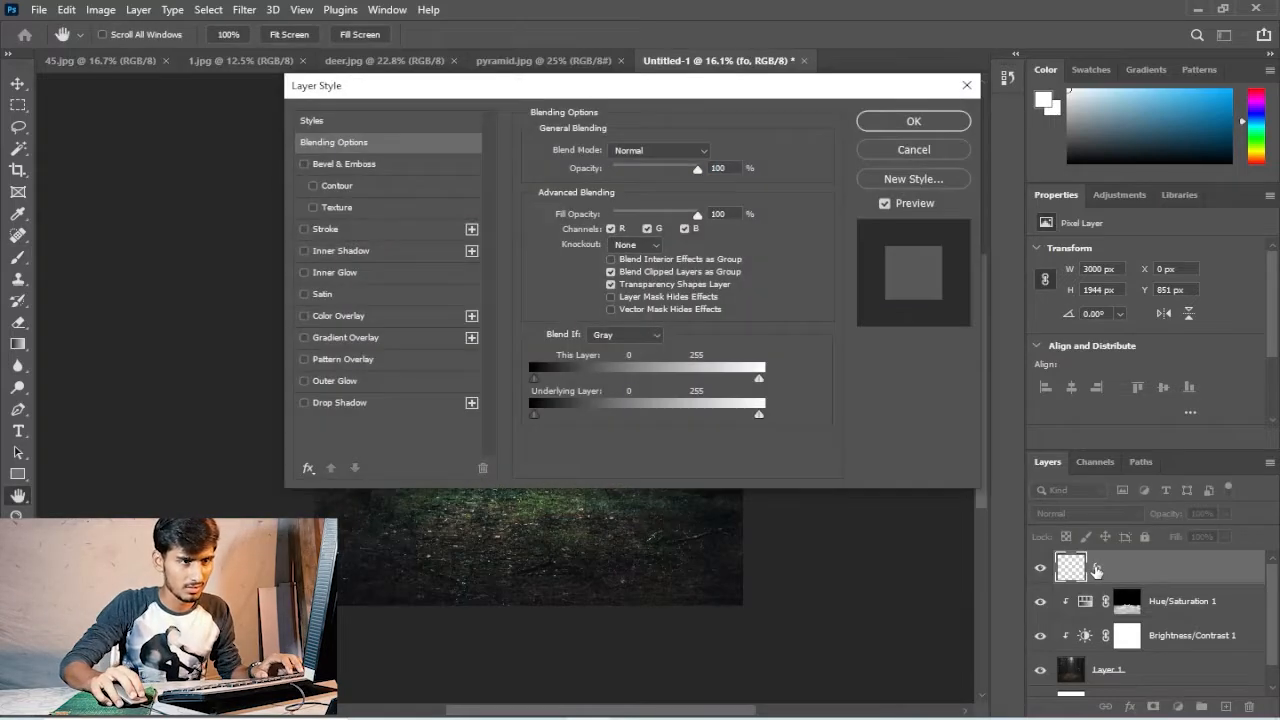
pyautogui.click(935, 150)
pyautogui.doubleClick(1098, 568)
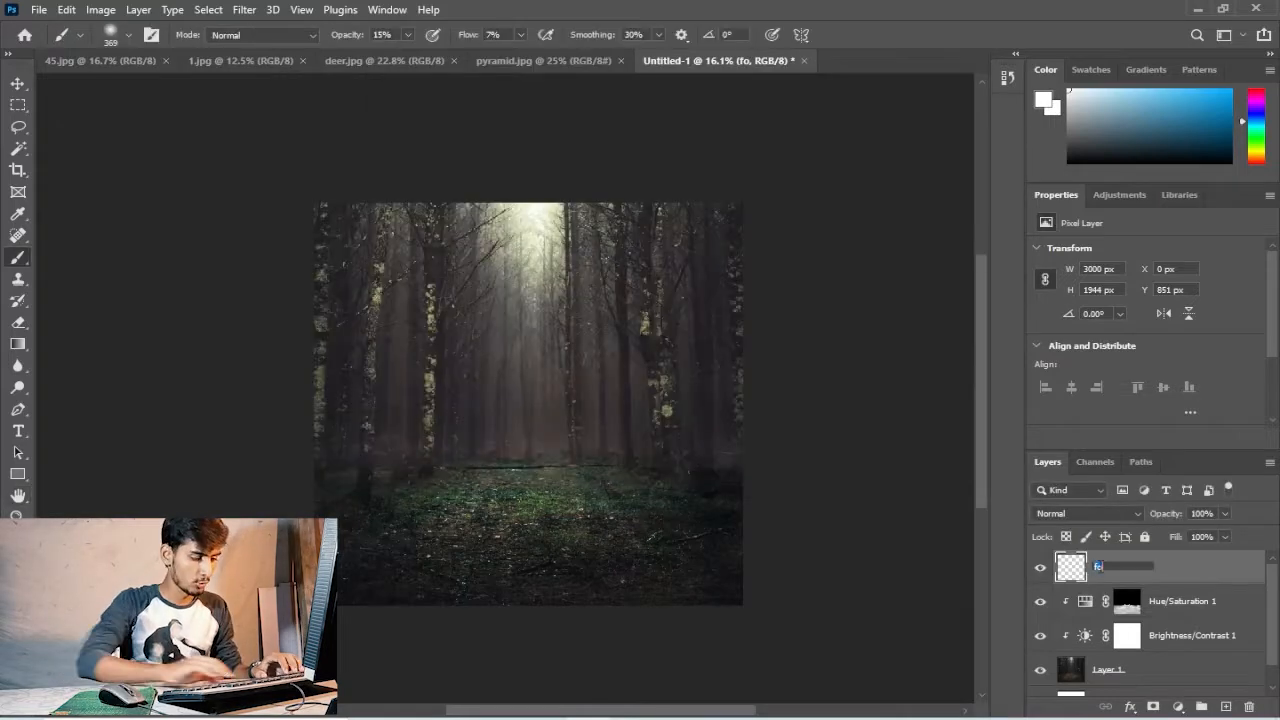
pyautogui.write('fog')
pyautogui.press('Return')
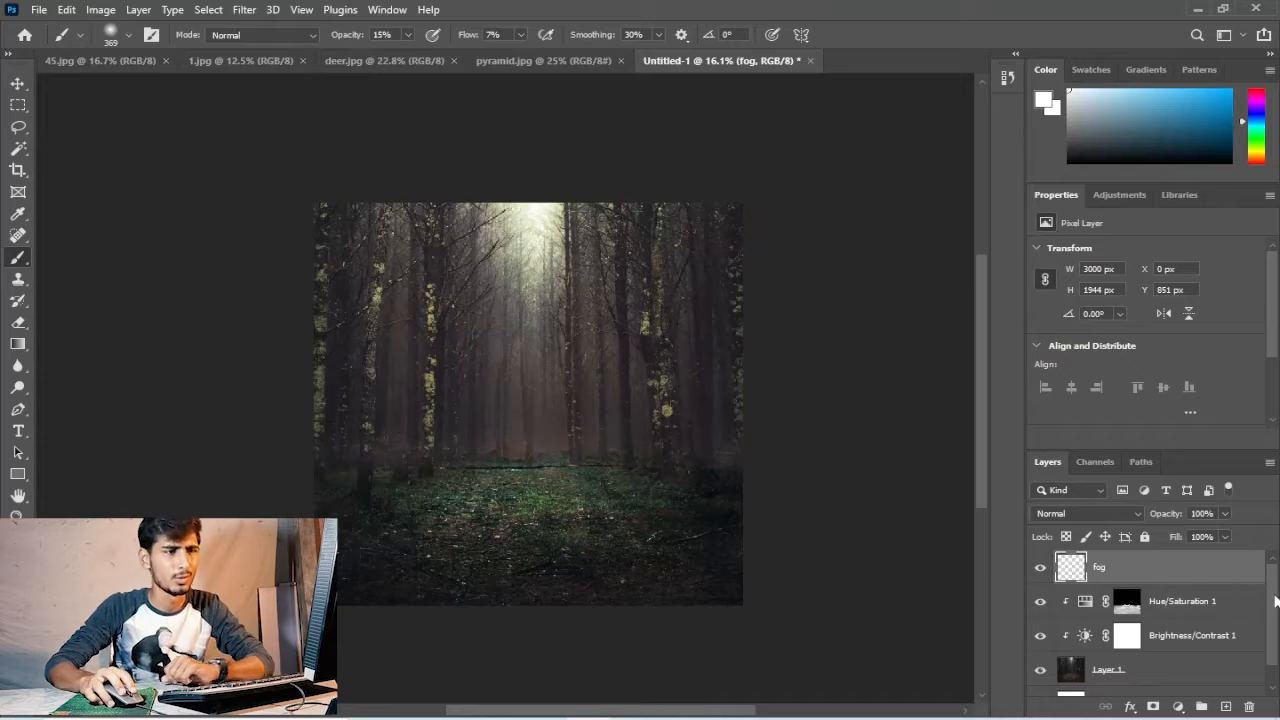
# - Group the fog layer, both adjustment layers and the forest photo, and name the group "background"
pyautogui.keyDown('shift'); pyautogui.click(1153, 684); pyautogui.keyUp('shift')
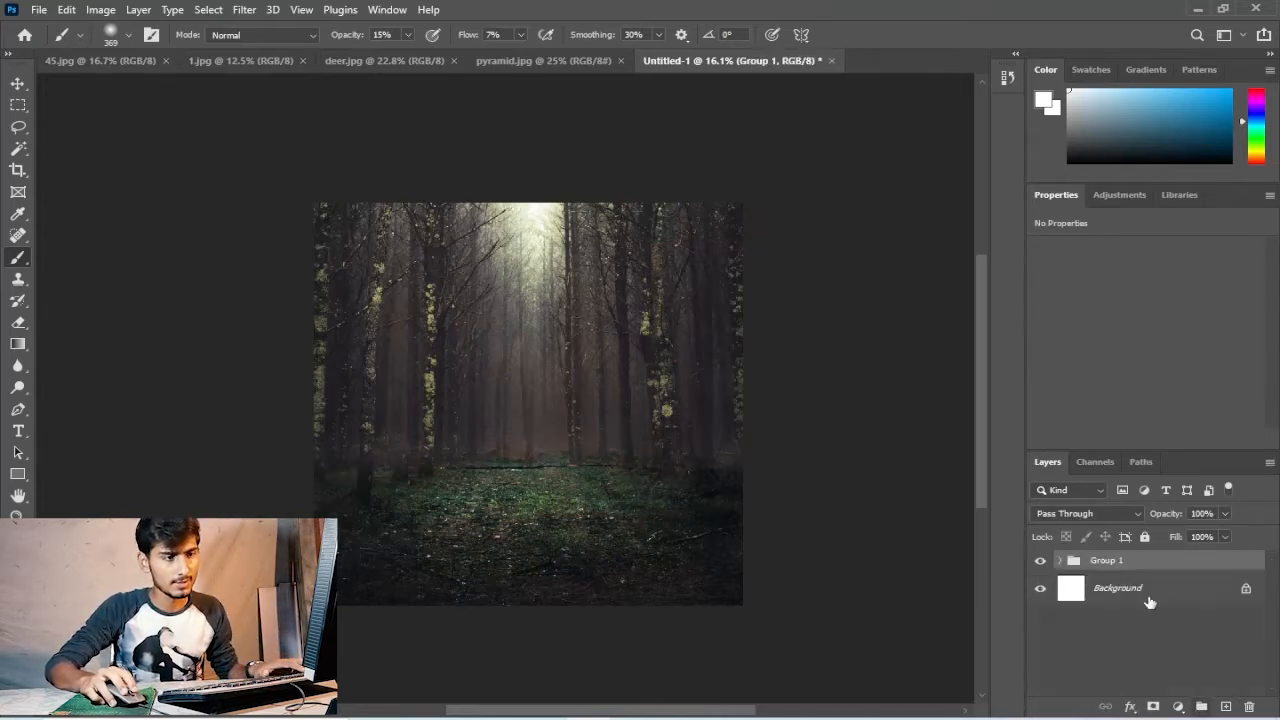
pyautogui.hotkey('ctrl', 'g')
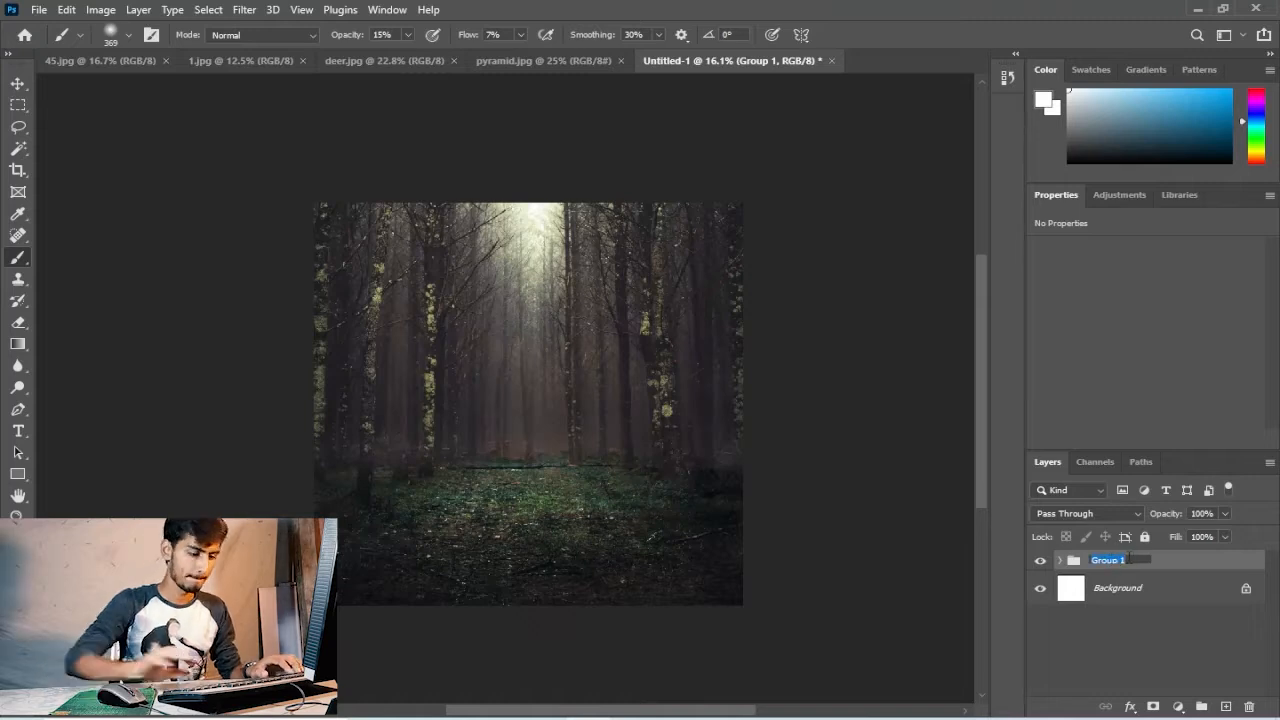
pyautogui.press('BackSpace')
pyautogui.write('backg')
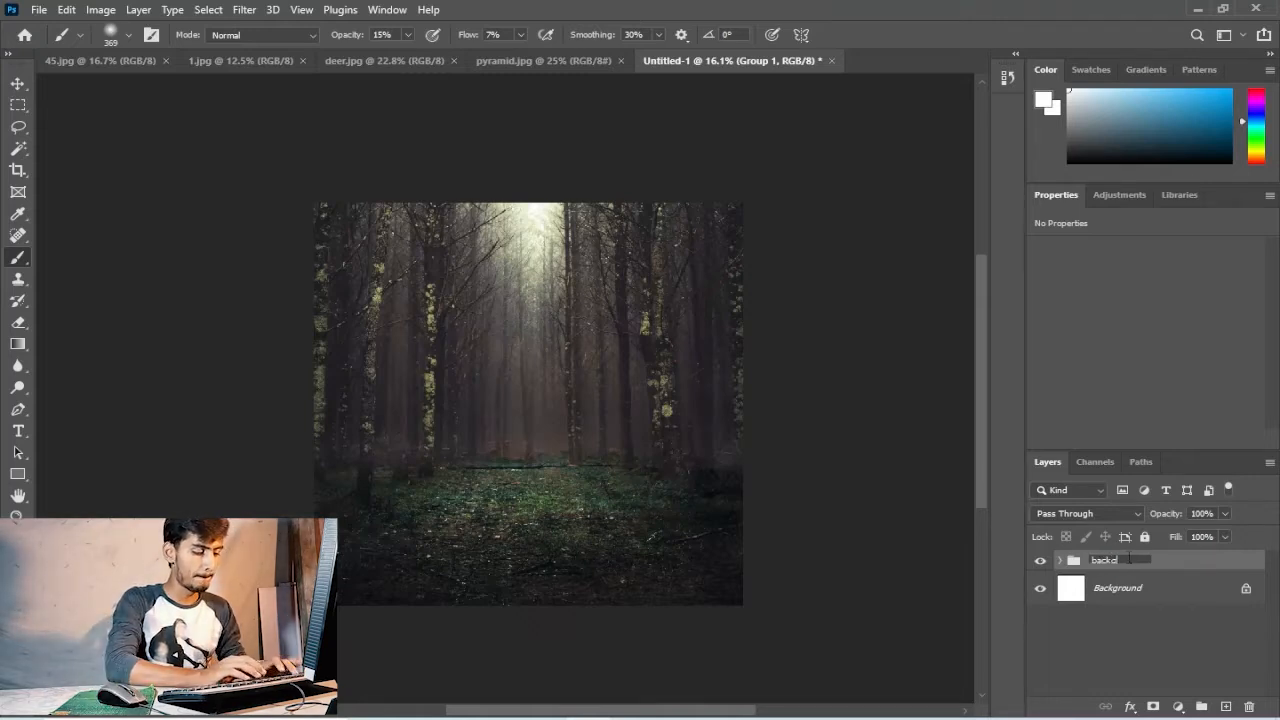
pyautogui.write('rou')
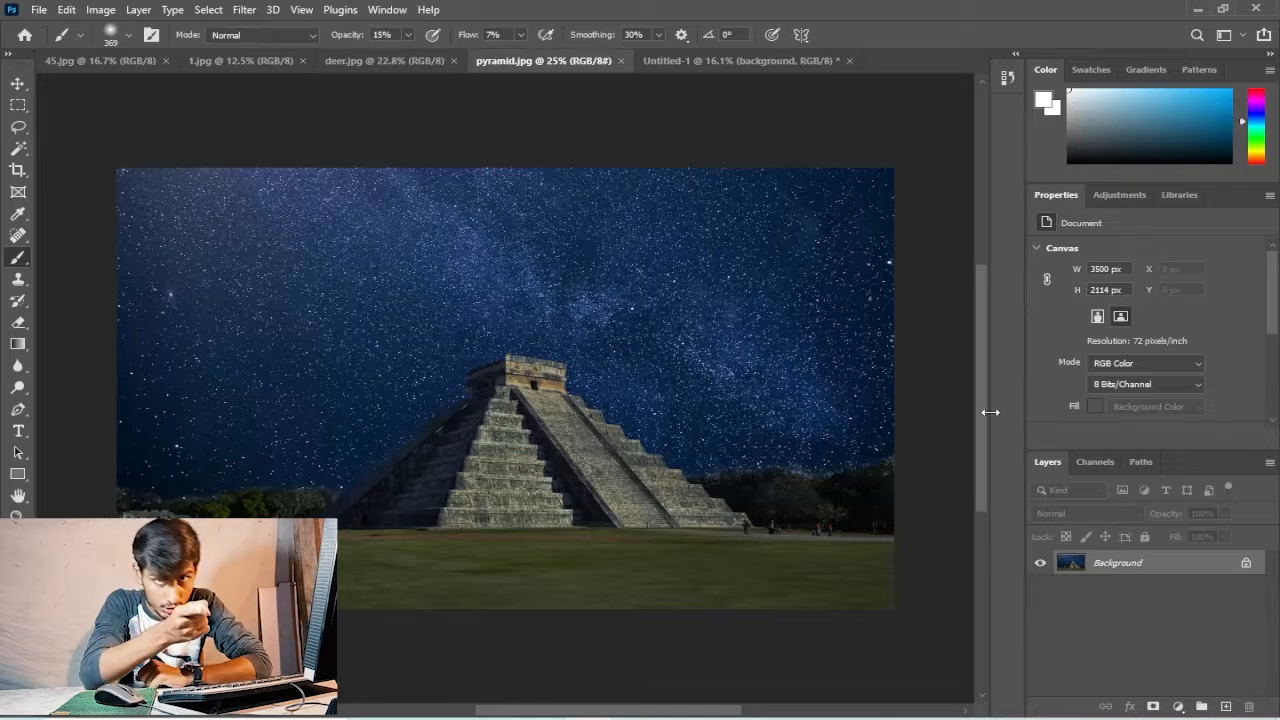
# - Trace the pyramid's stepped outline in pyramid.jpg with the Polygonal Lasso, excluding the sky, trees and lawn
pyautogui.click(19, 127)
pyautogui.click(94, 142)
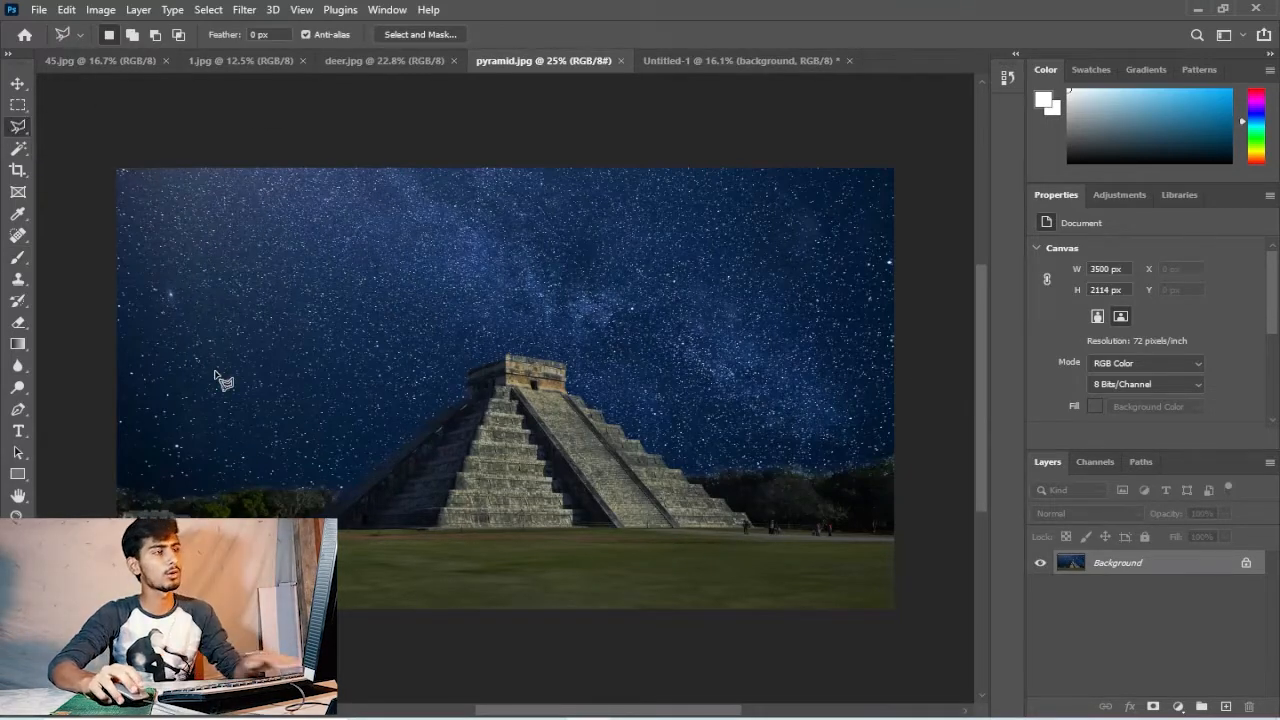
pyautogui.scroll(3, 357, 528)
pyautogui.scroll(3, 345, 390)
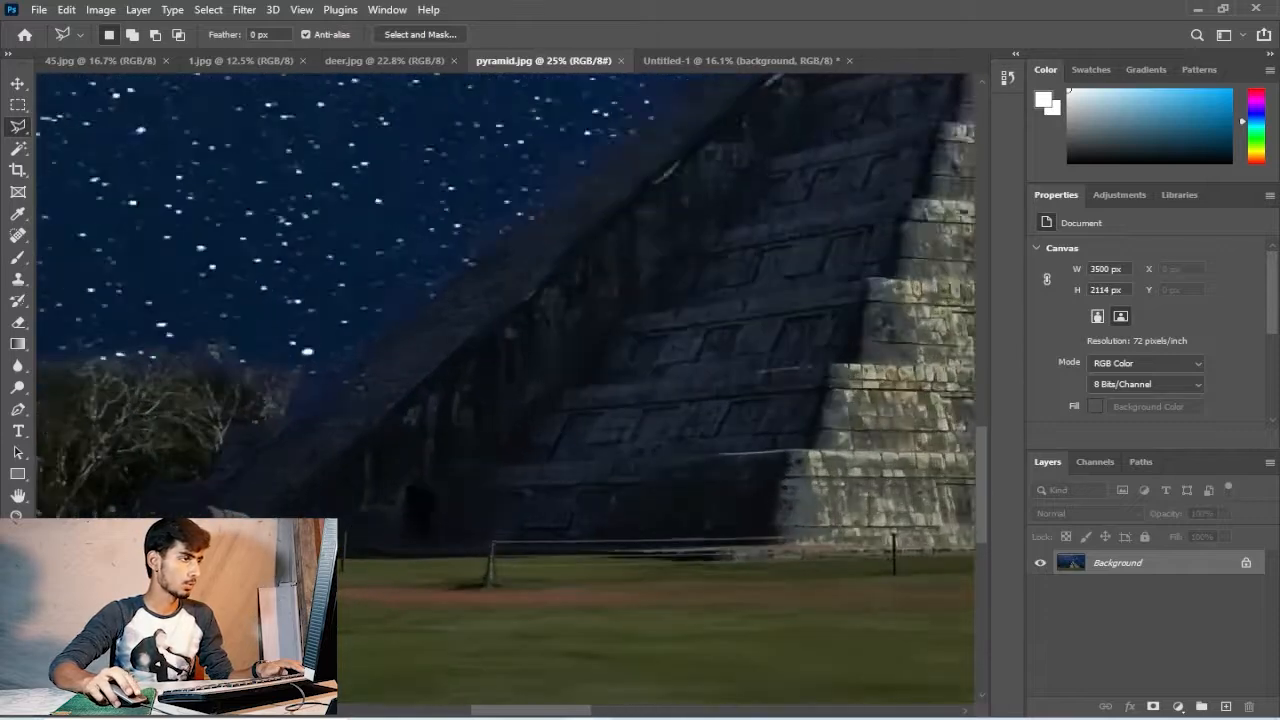
pyautogui.moveTo(274, 396); pyautogui.dragTo(445, 555)
pyautogui.click(421, 544)
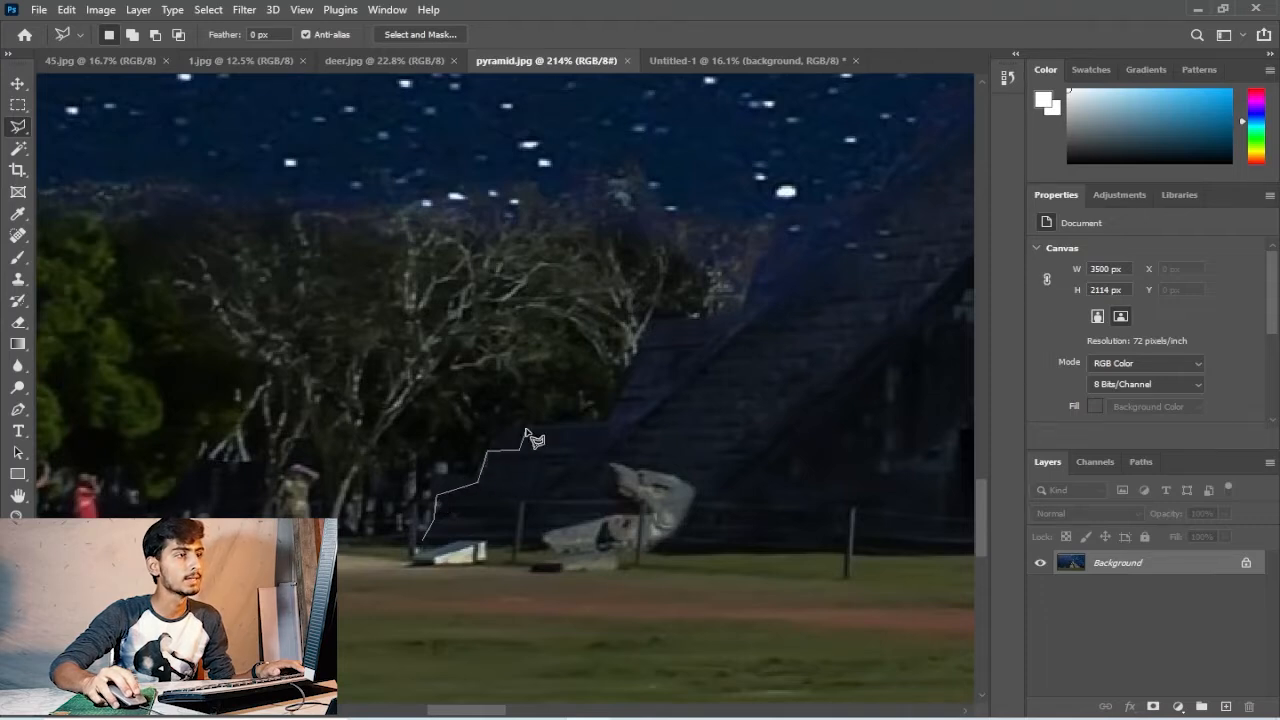
pyautogui.click(655, 318)
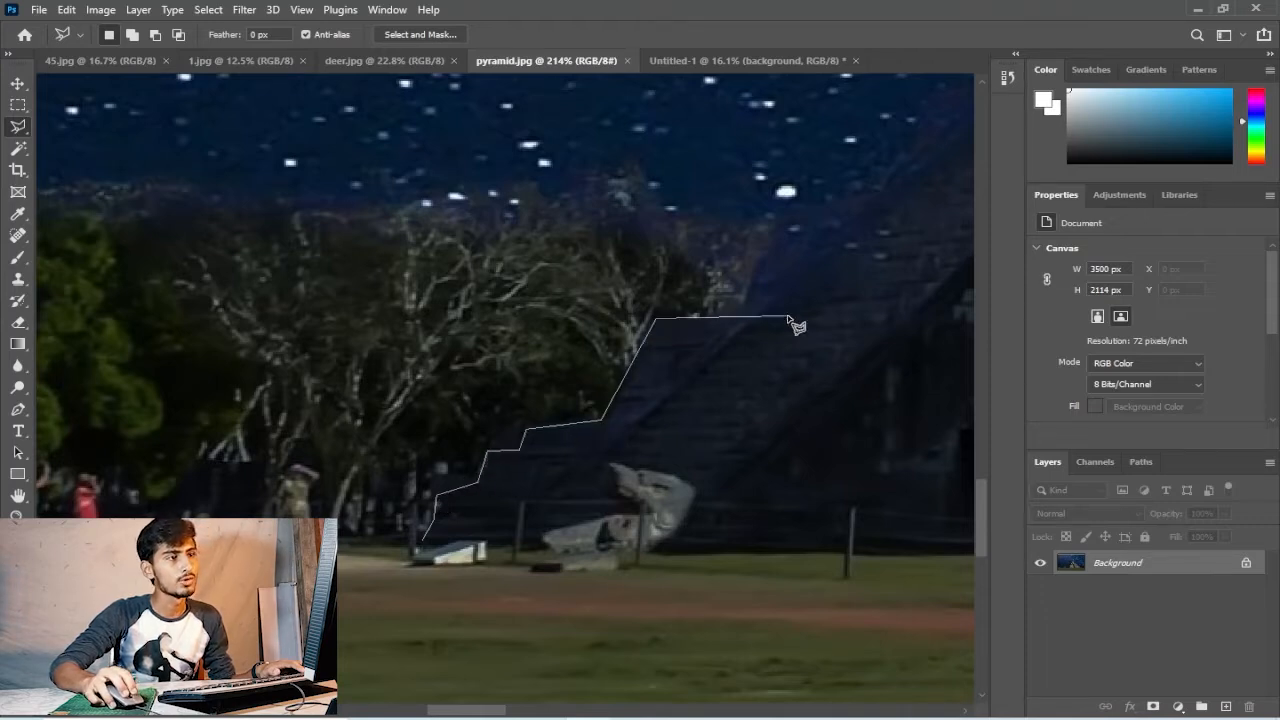
pyautogui.click(768, 311)
pyautogui.moveTo(960, 209)
pyautogui.mouseDown()
pyautogui.moveTo(680, 463)
pyautogui.moveTo(766, 366)
pyautogui.mouseUp()
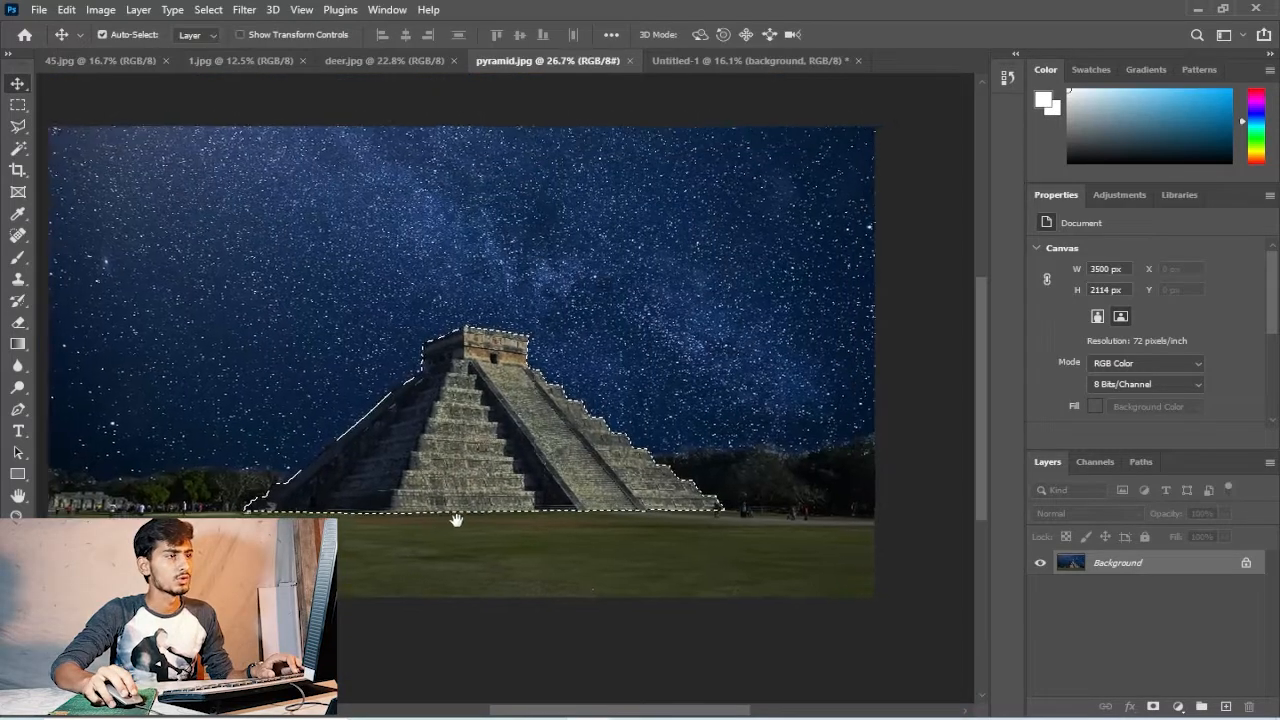
# - Bring the selected pyramid into the forest composite, scale it to about 1844 by 762 px and centre it at the clearing's far edge
pyautogui.moveTo(456, 520); pyautogui.dragTo(476, 512)
pyautogui.moveTo(522, 416); pyautogui.dragTo(589, 494)
pyautogui.hotkey('ctrl', 't')
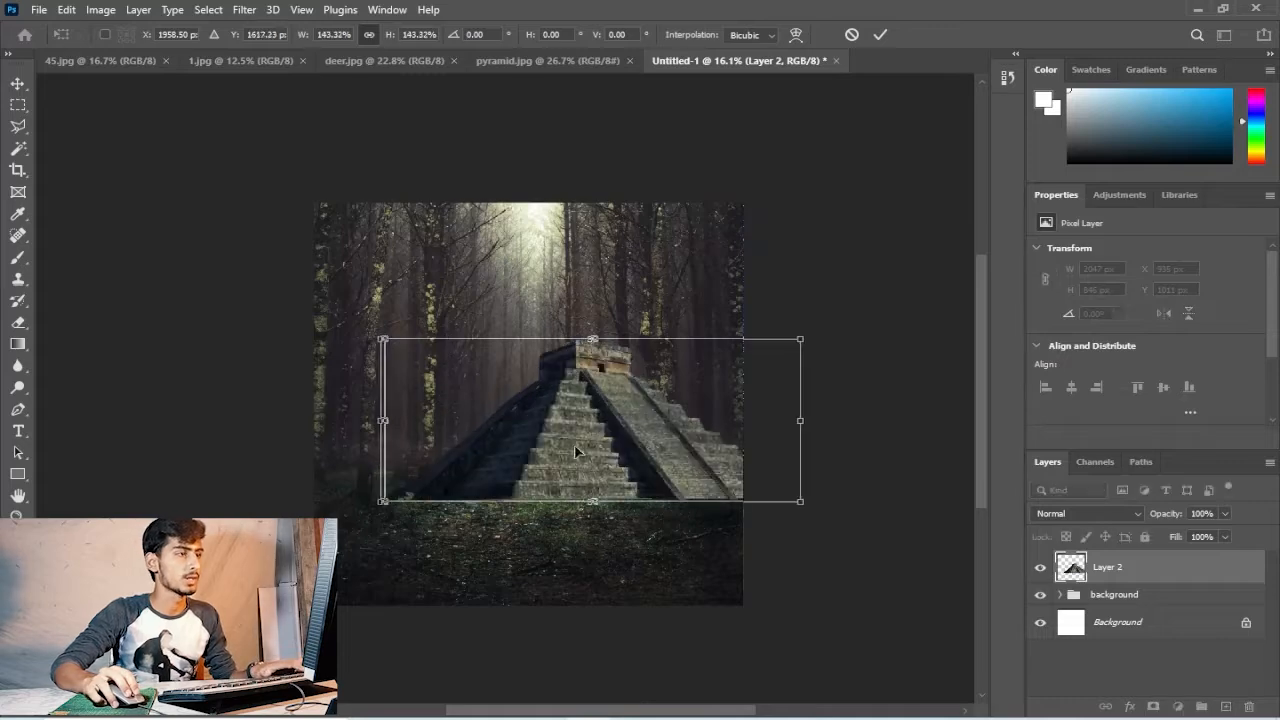
pyautogui.moveTo(660, 433); pyautogui.dragTo(580, 430)
pyautogui.moveTo(737, 491); pyautogui.dragTo(687, 477)
pyautogui.moveTo(490, 427); pyautogui.dragTo(527, 439)
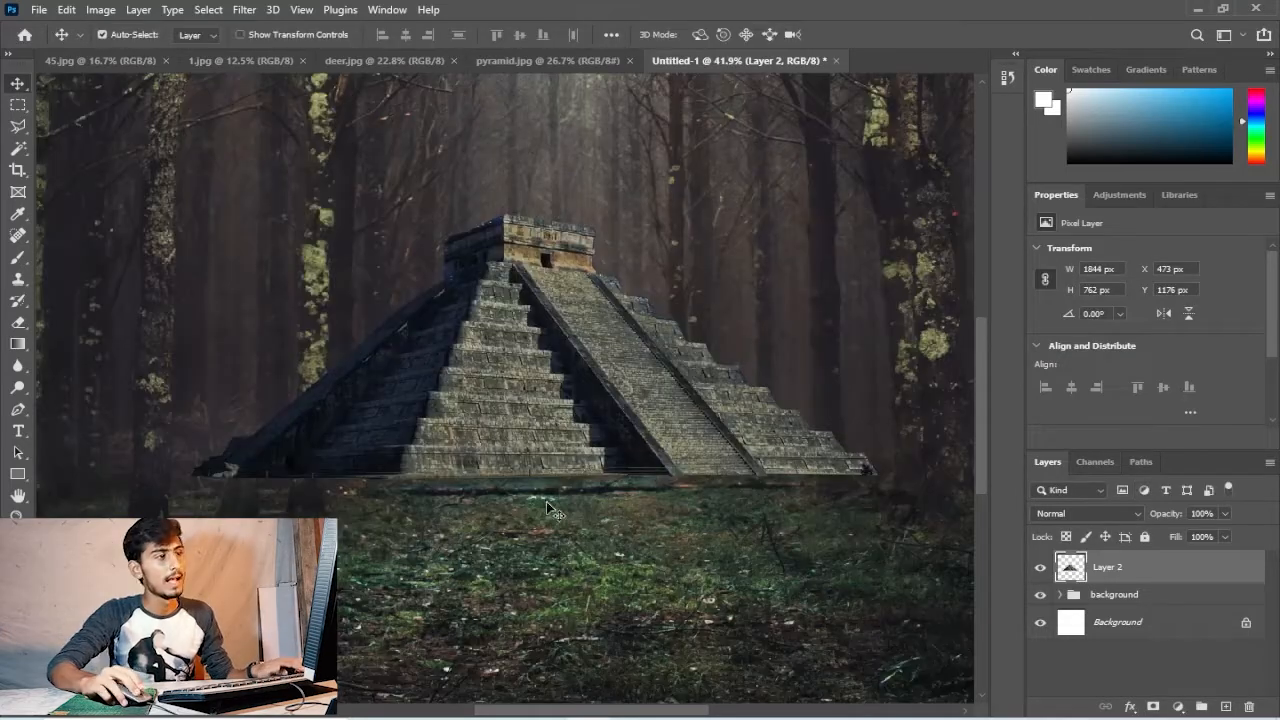
# - Move the pyramid layer into the background group directly above Layer 1 and give it a fully black layer mask
pyautogui.scroll(-3, 512, 404)
pyautogui.scroll(5, 511, 402)
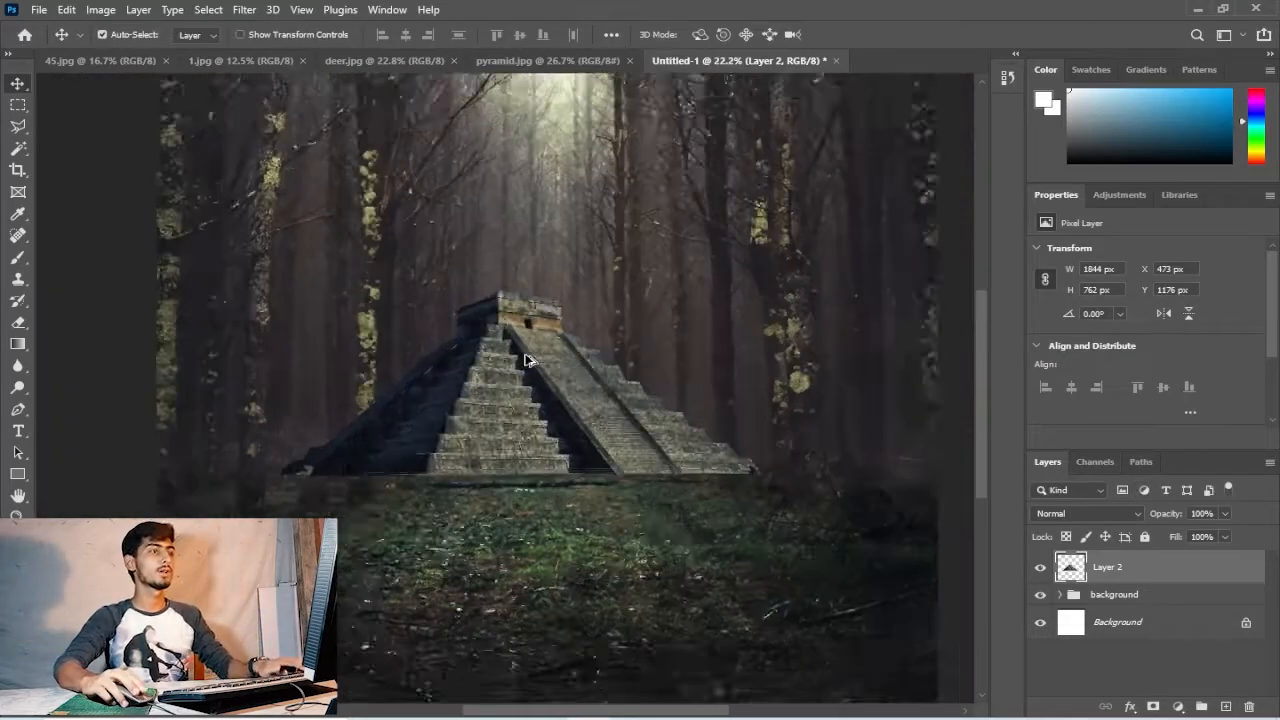
pyautogui.scroll(6, 530, 555)
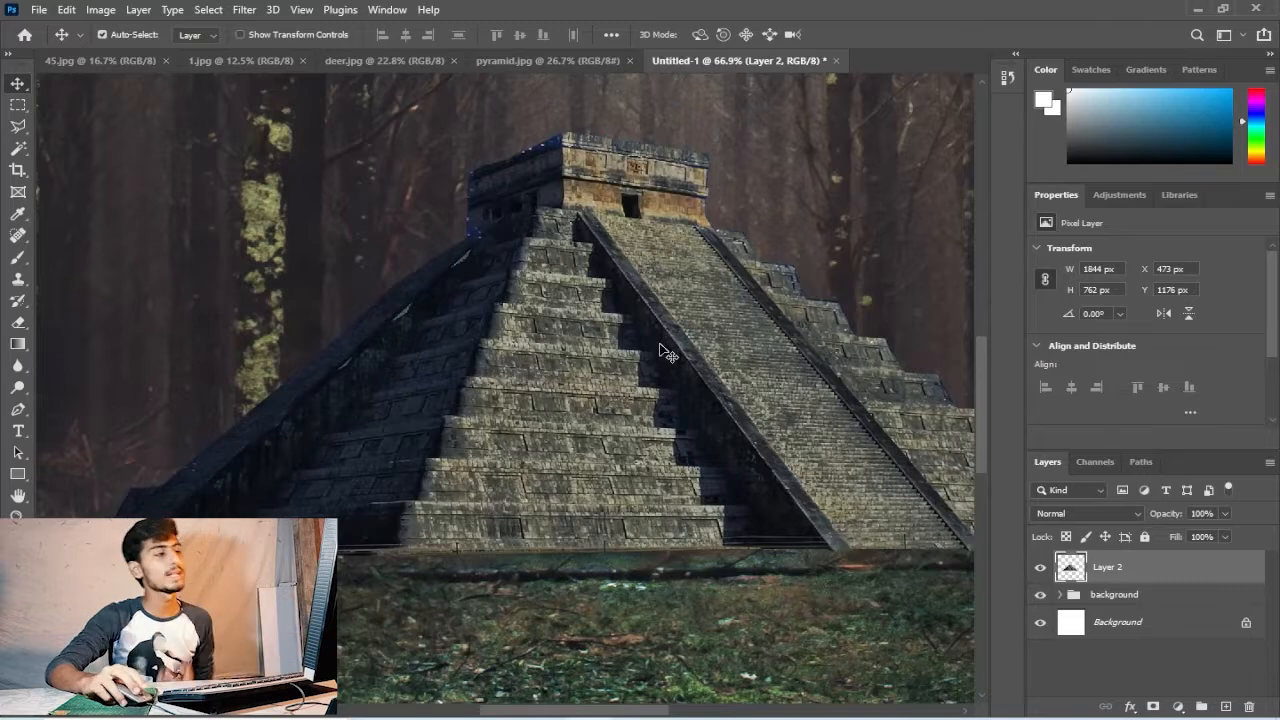
pyautogui.click(18, 257)
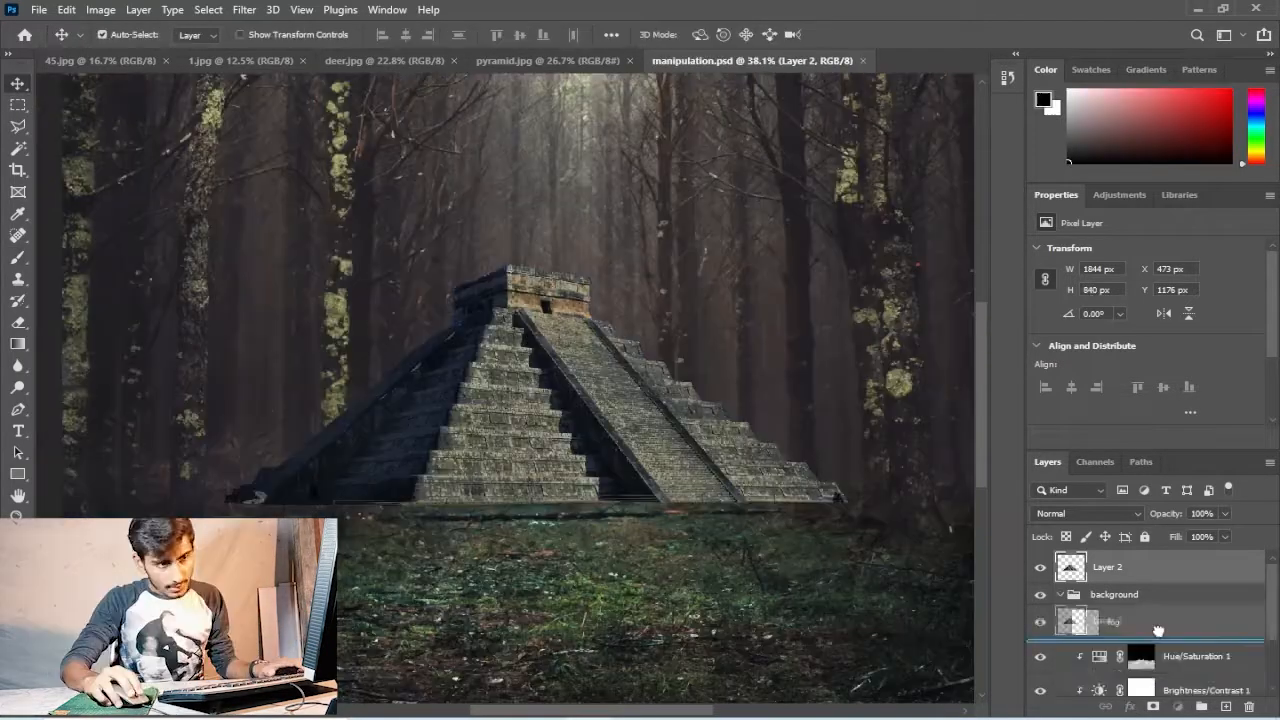
pyautogui.moveTo(1158, 631); pyautogui.dragTo(1258, 627)
pyautogui.scroll(-1, 1272, 615)
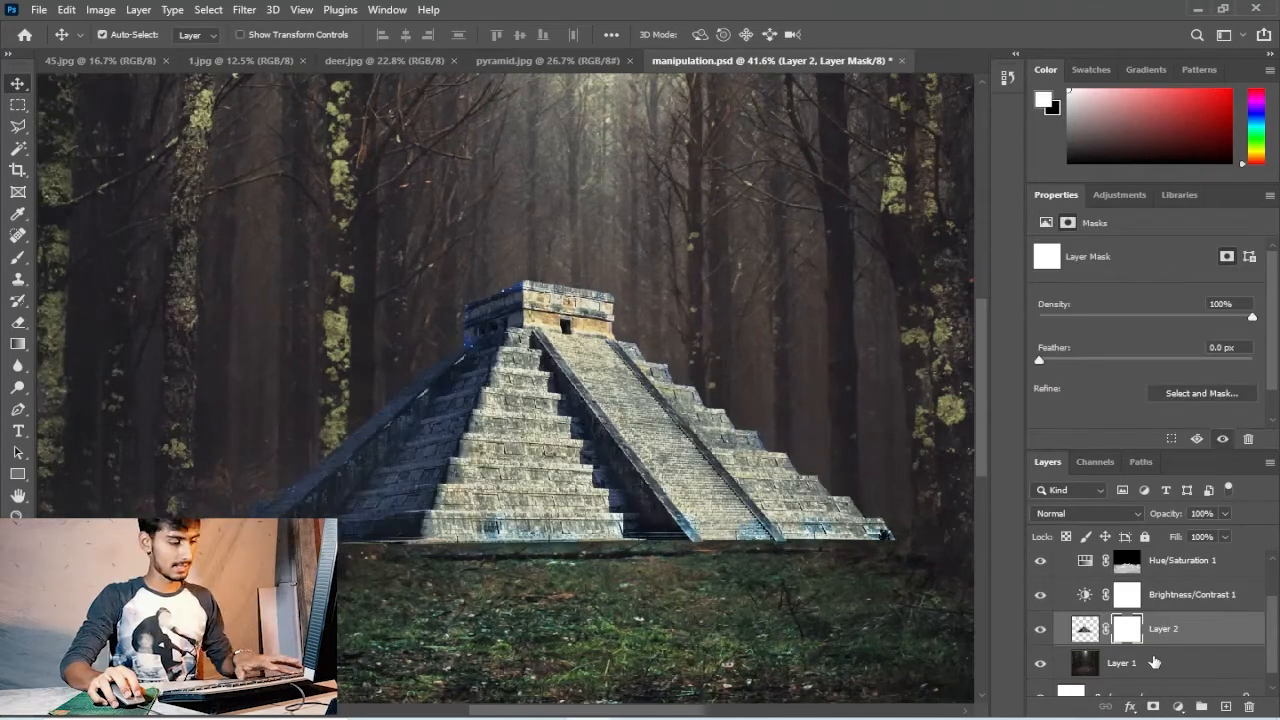
pyautogui.hotkey('ctrl', 'i')
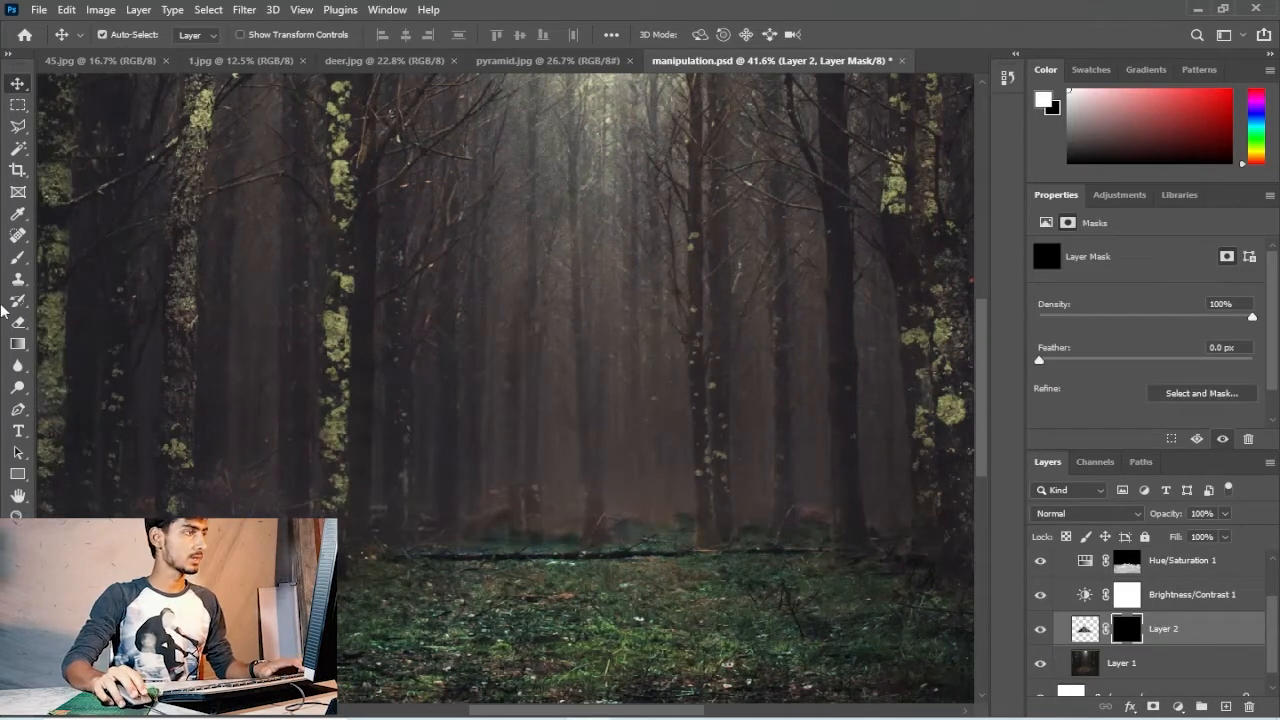
# - Reveal the pyramid on its mask with a soft white 133 px brush at 100% opacity and 50% flow
pyautogui.click(18, 257)
pyautogui.rightClick(558, 408)
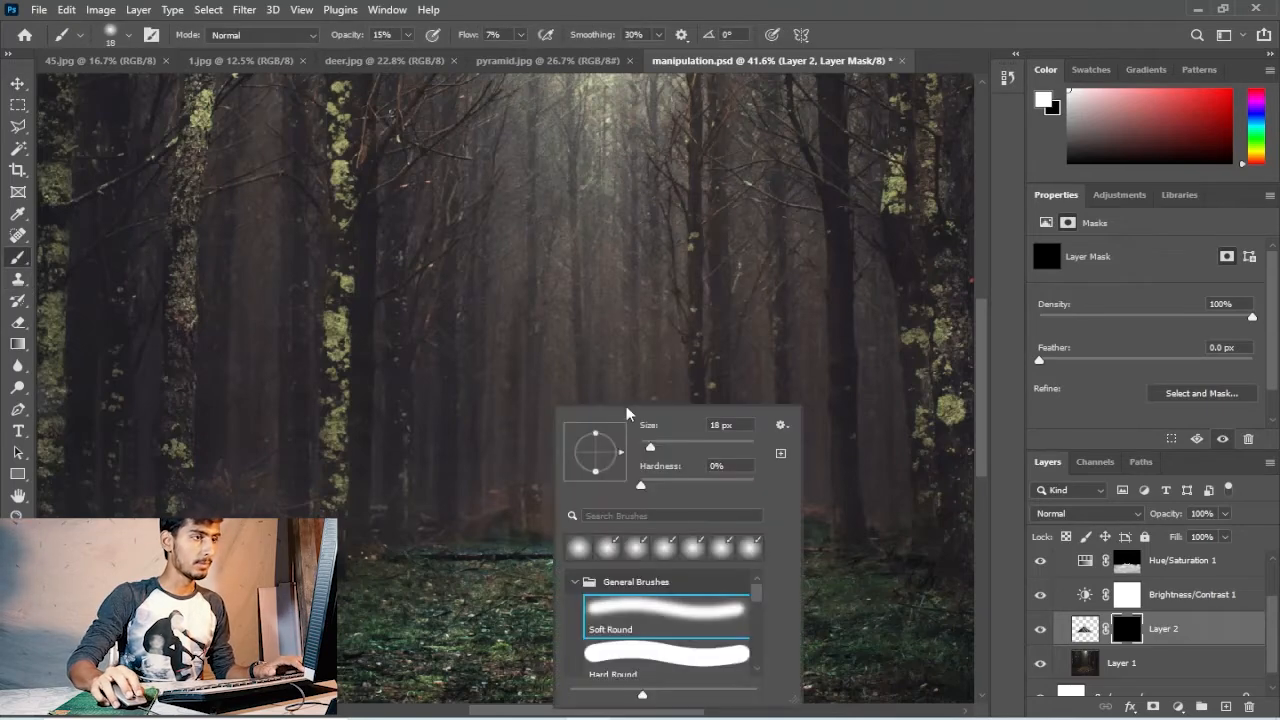
pyautogui.moveTo(656, 450); pyautogui.dragTo(711, 449)
pyautogui.click(520, 438)
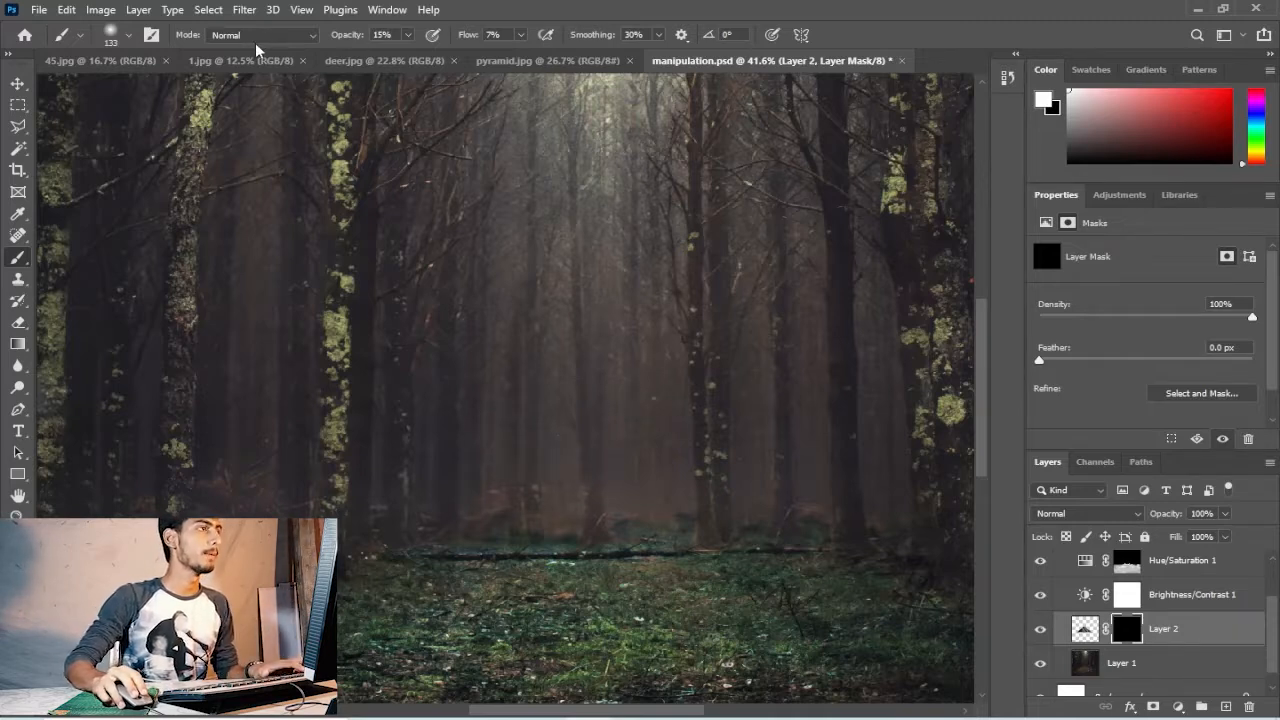
pyautogui.press('0')
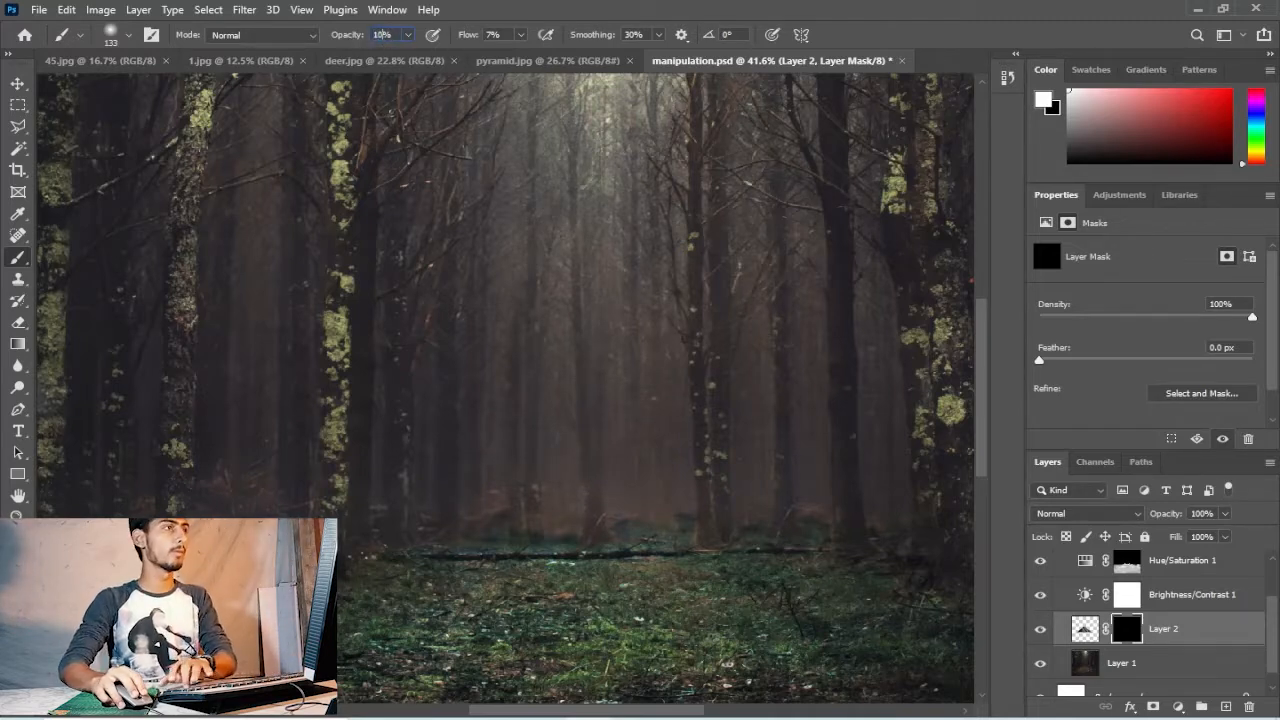
pyautogui.moveTo(514, 443)
pyautogui.mouseDown()
pyautogui.moveTo(645, 266)
pyautogui.moveTo(742, 446)
pyautogui.moveTo(681, 417)
pyautogui.moveTo(293, 445)
pyautogui.moveTo(645, 352)
pyautogui.moveTo(345, 442)
pyautogui.moveTo(521, 423)
pyautogui.moveTo(402, 503)
pyautogui.moveTo(556, 456)
pyautogui.mouseUp()
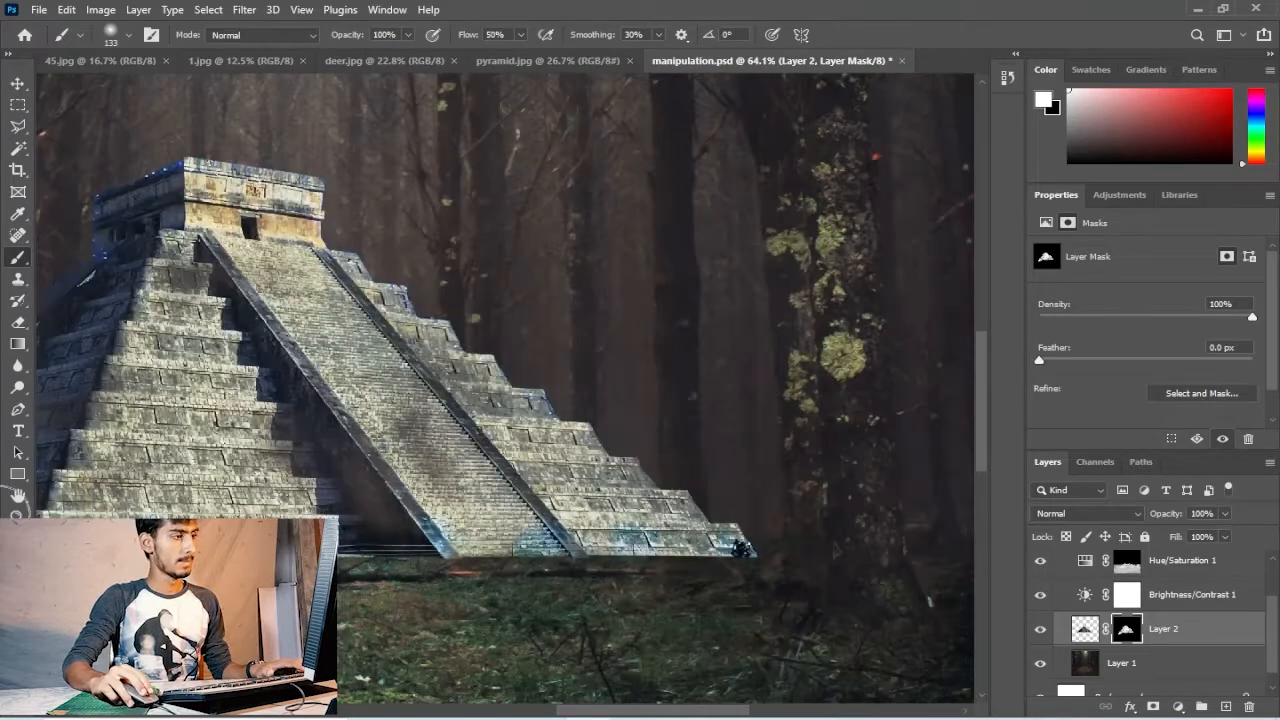
pyautogui.moveTo(340, 545)
pyautogui.mouseDown()
pyautogui.moveTo(670, 575)
pyautogui.moveTo(794, 476)
pyautogui.moveTo(838, 481)
pyautogui.moveTo(350, 536)
pyautogui.moveTo(302, 520)
pyautogui.moveTo(794, 577)
pyautogui.moveTo(606, 351)
pyautogui.moveTo(197, 496)
pyautogui.moveTo(456, 235)
pyautogui.moveTo(121, 503)
pyautogui.moveTo(323, 426)
pyautogui.moveTo(366, 517)
pyautogui.mouseUp()
# - Warp the masked pyramid so that the outer corners of its base curve upward
pyautogui.scroll(-3, 118, 512)
pyautogui.hotkey('ctrl', 't')
pyautogui.rightClick(395, 404)
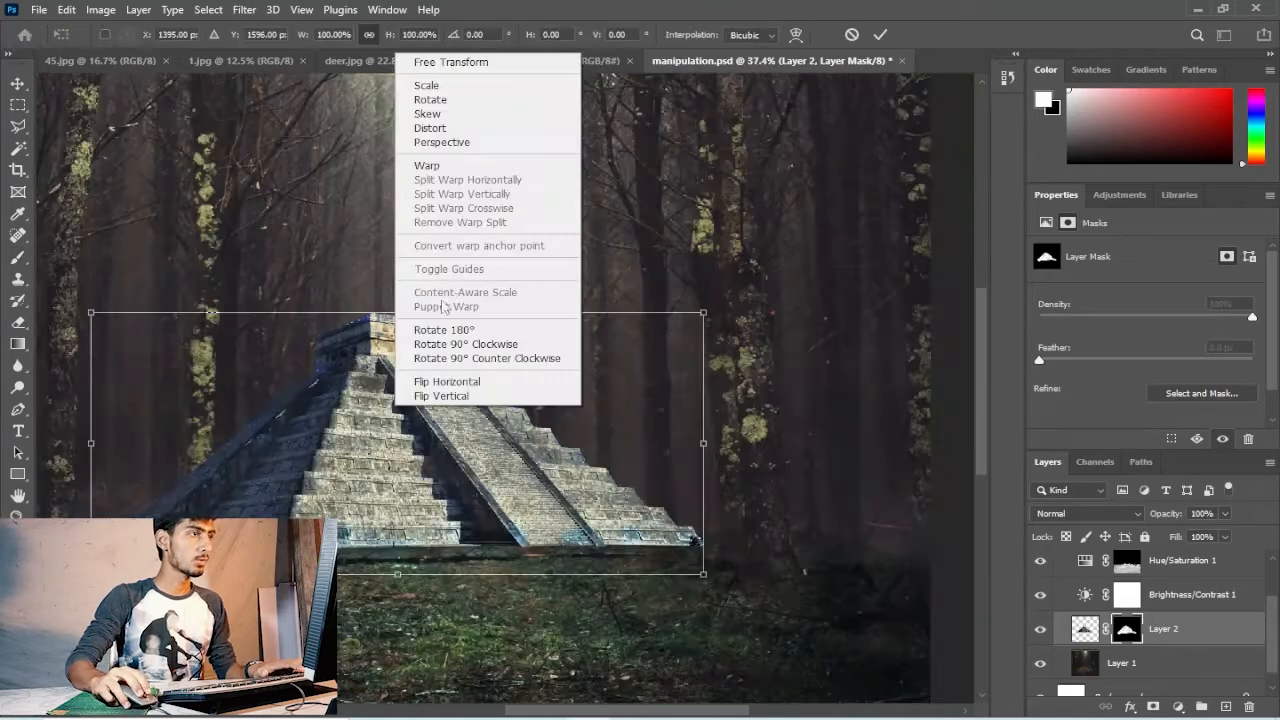
pyautogui.click(427, 165)
pyautogui.moveTo(457, 406); pyautogui.dragTo(530, 390)
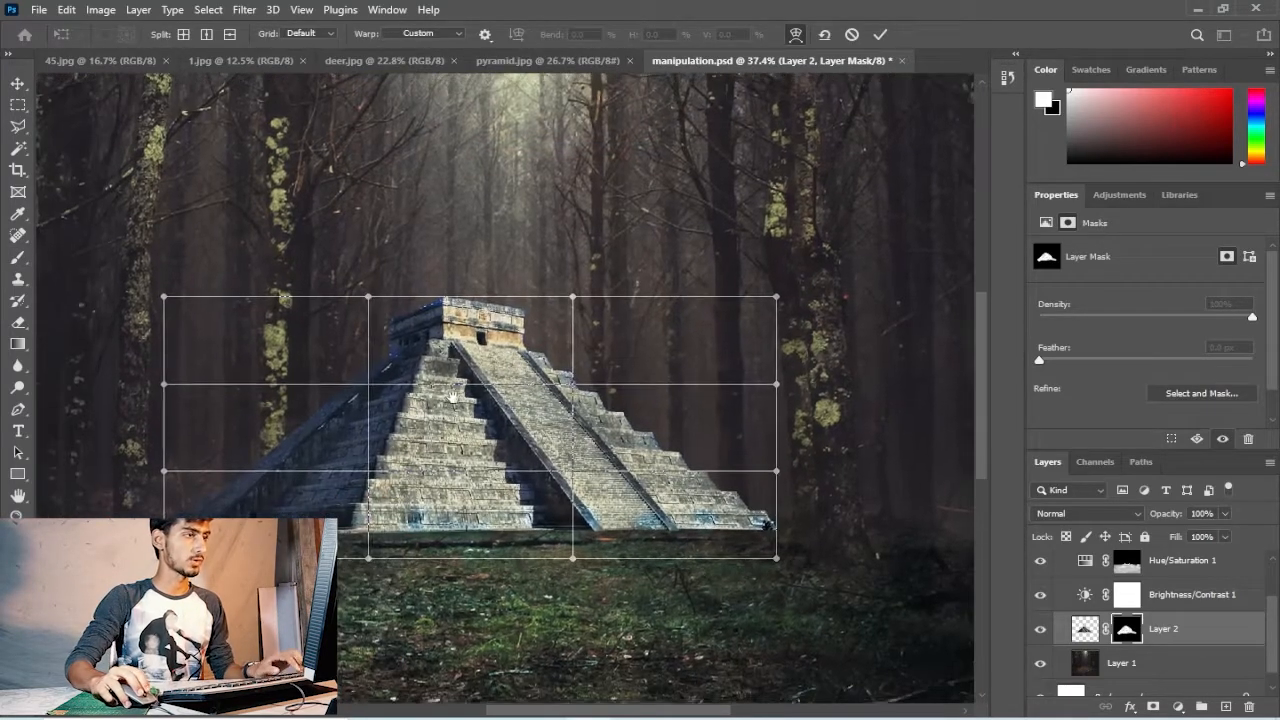
pyautogui.keyDown('alt'); pyautogui.click(169, 556); pyautogui.keyUp('alt')
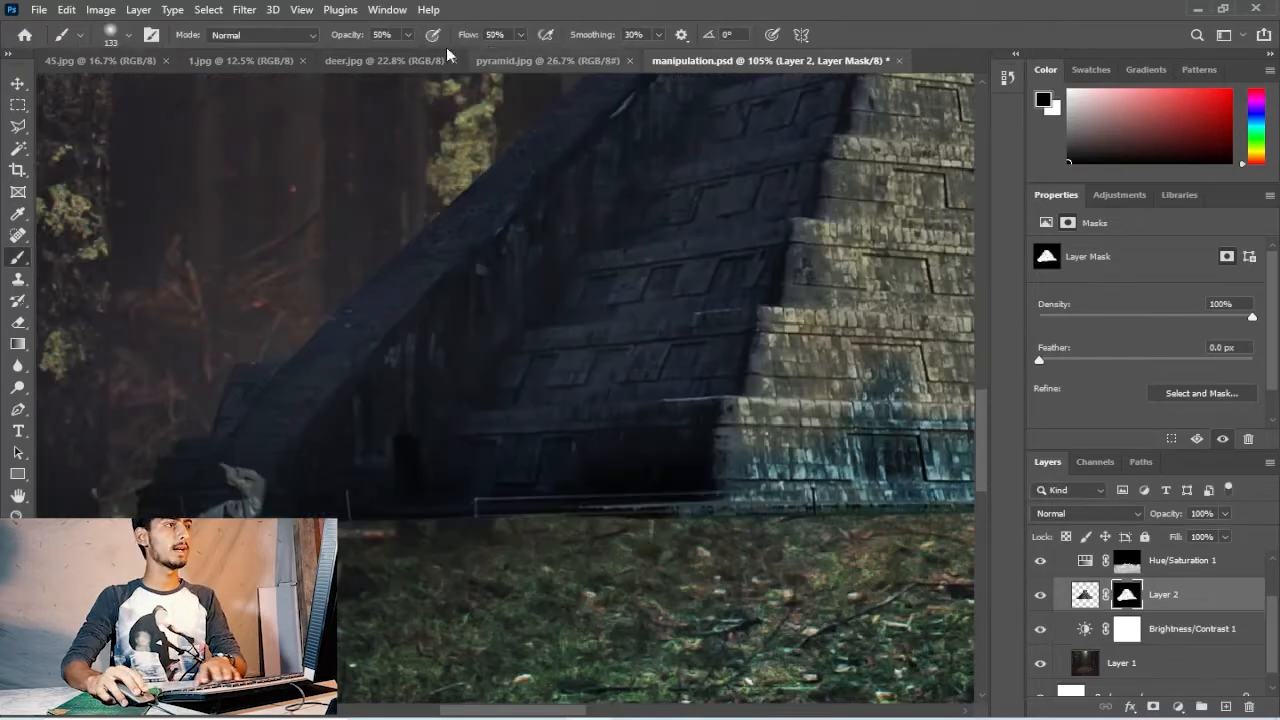
# - Blend the pyramid's base into the grass on its mask with a soft black 133 px brush at 50% opacity, 50% flow and 5% smoothing
pyautogui.click(494, 35)
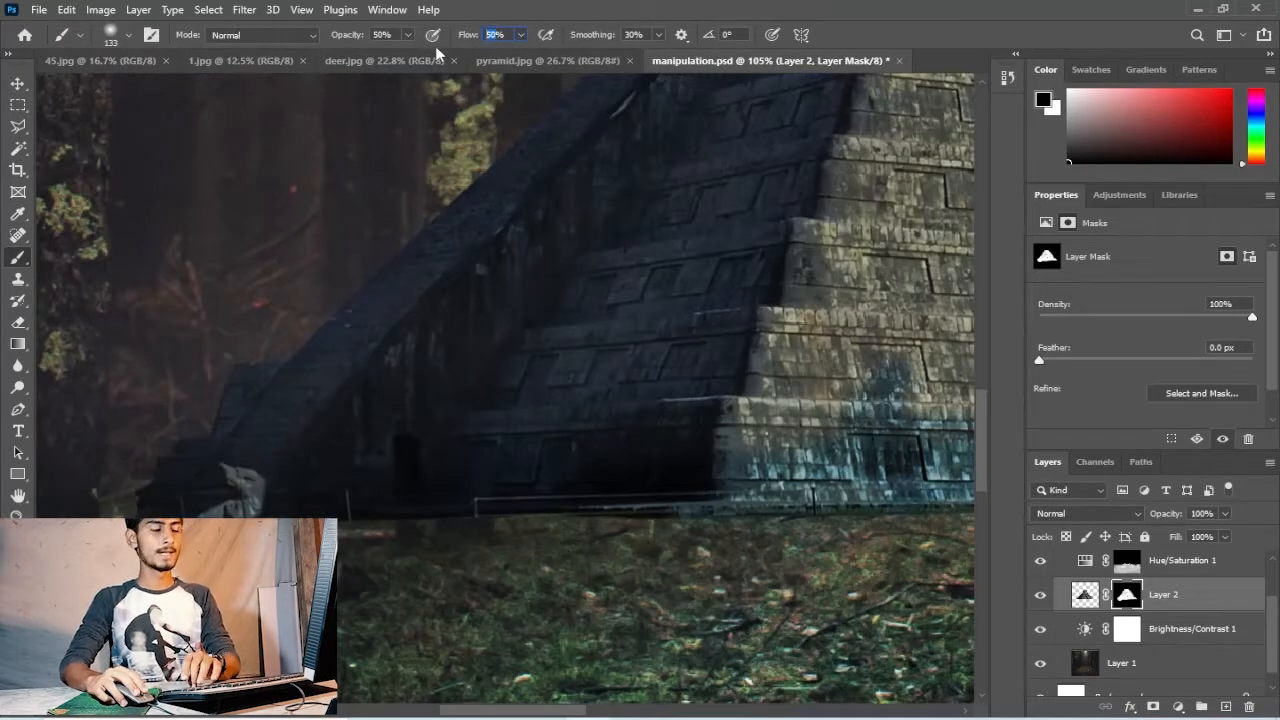
pyautogui.write('10')
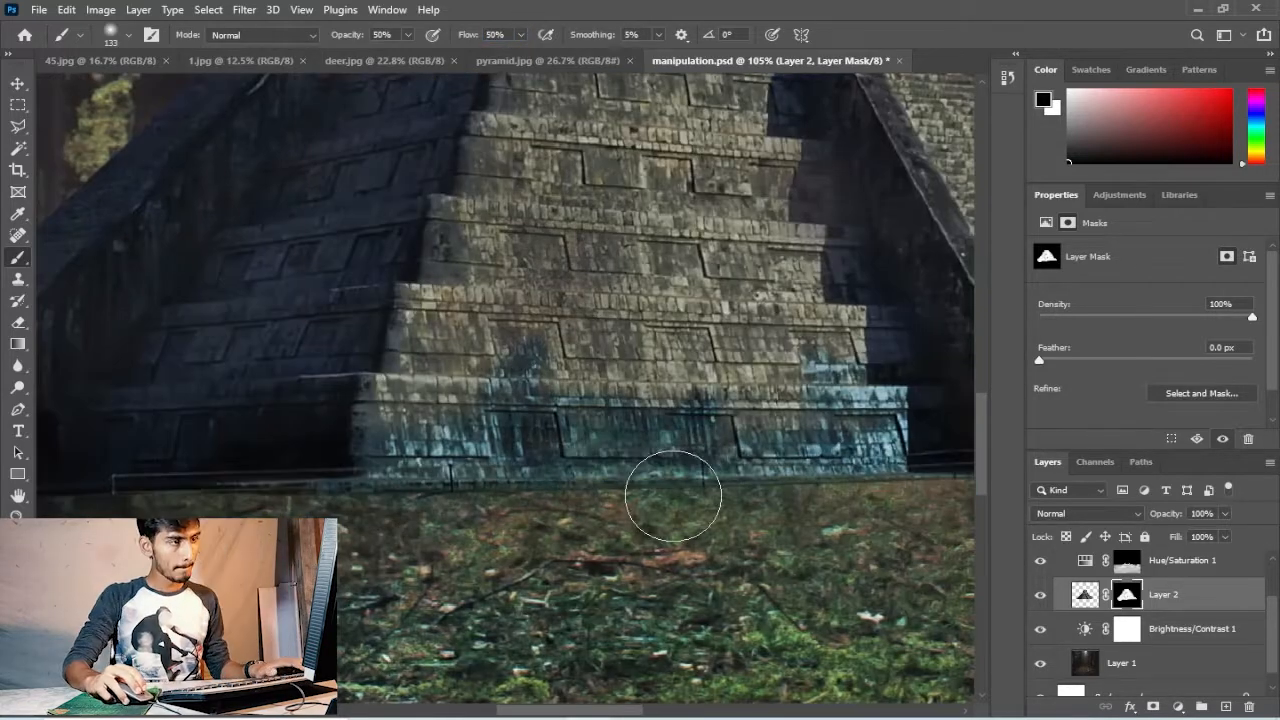
pyautogui.moveTo(714, 466); pyautogui.dragTo(327, 457)
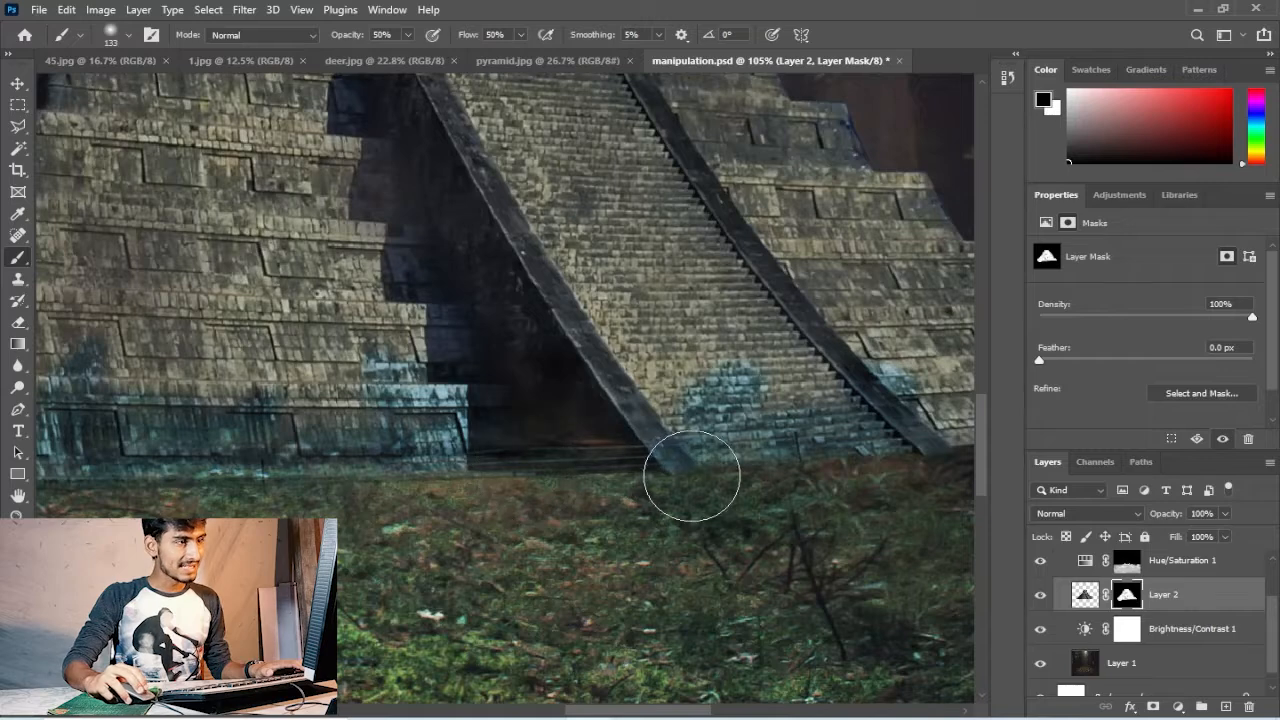
pyautogui.moveTo(922, 439); pyautogui.dragTo(686, 466)
pyautogui.moveTo(803, 481); pyautogui.dragTo(513, 501)
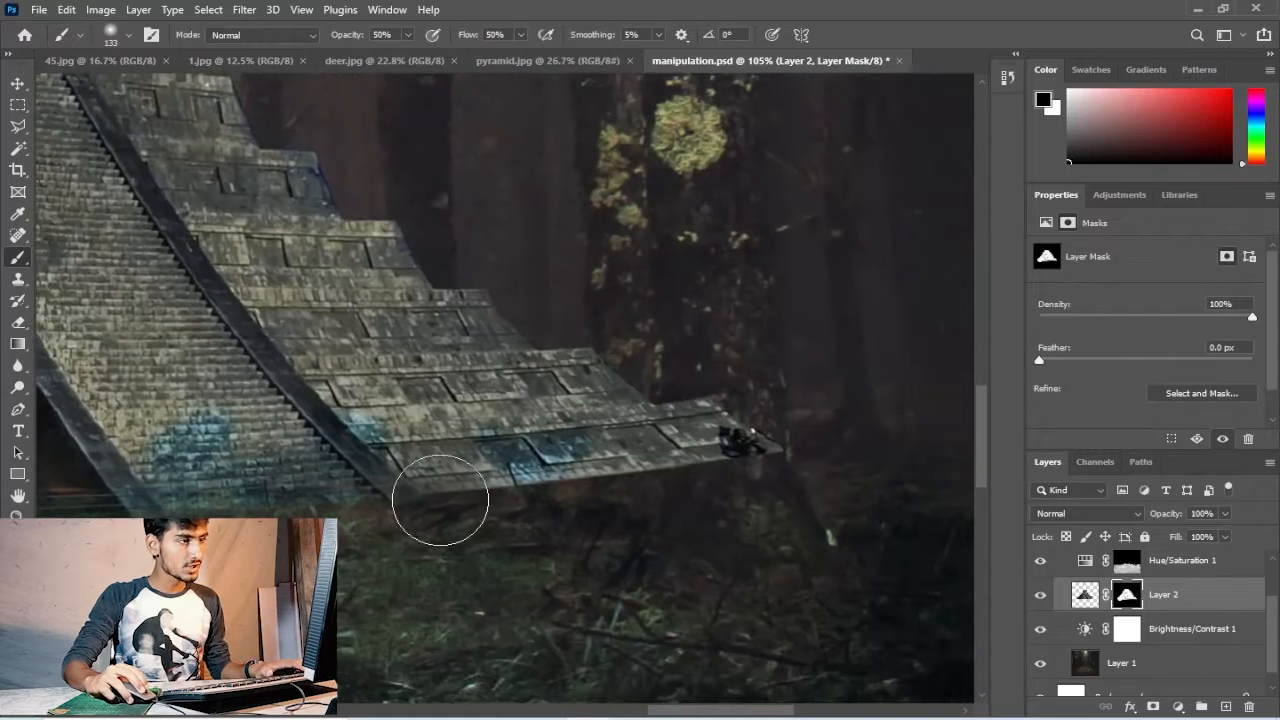
# - Reduce the brush to 72 px and mask out the dark tip and leftover sky fringe along the pyramid's right stepped edge
pyautogui.rightClick(790, 443)
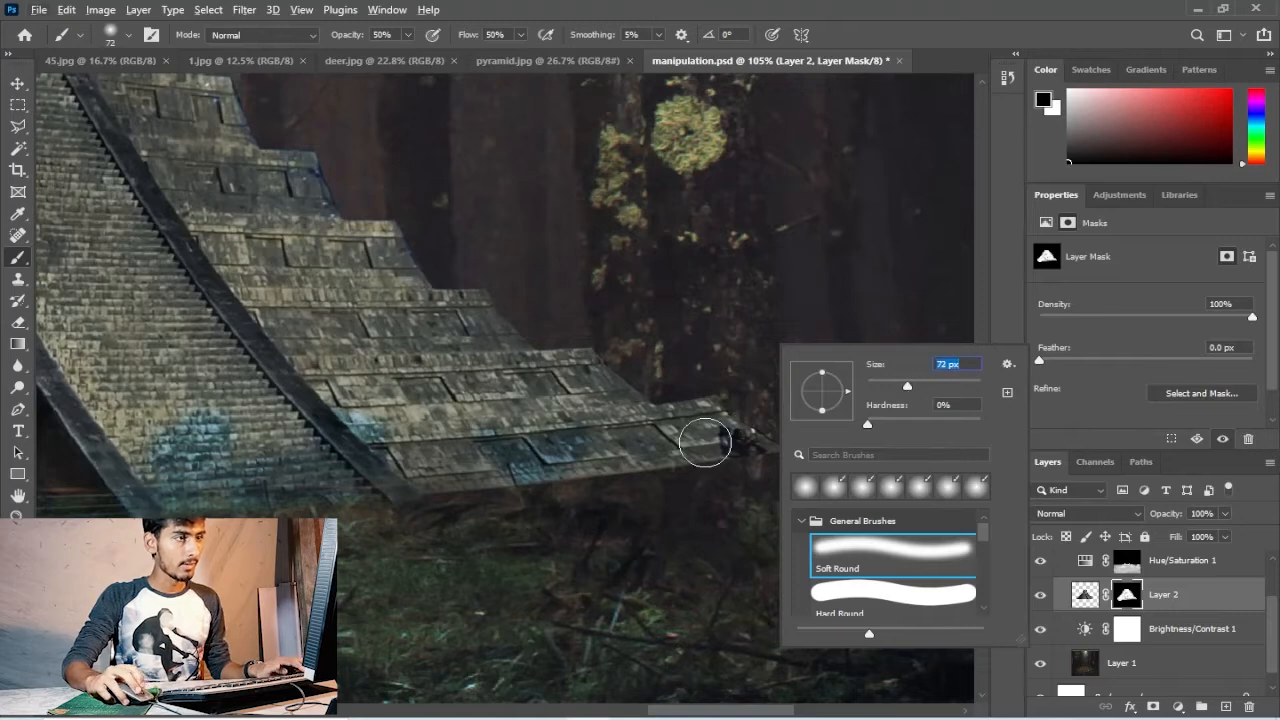
pyautogui.scroll(8, 645, 460)
pyautogui.moveTo(366, 384); pyautogui.dragTo(564, 475)
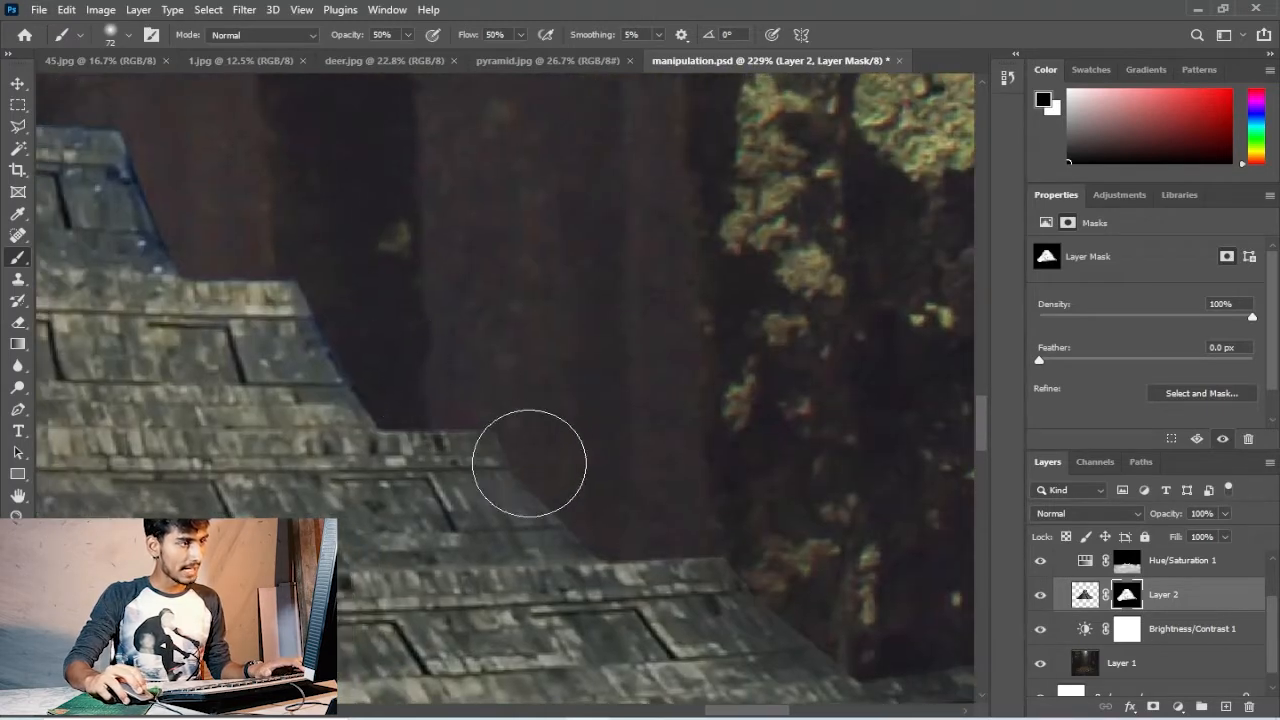
pyautogui.moveTo(500, 340); pyautogui.dragTo(709, 471)
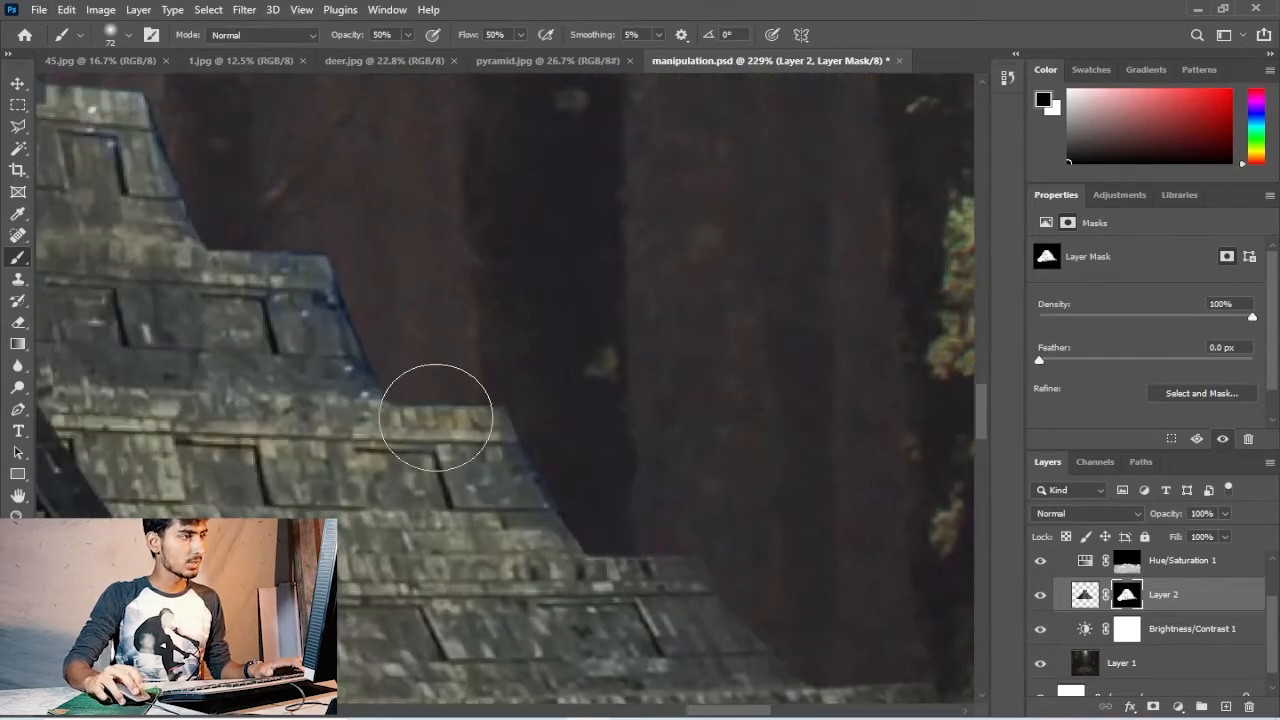
pyautogui.moveTo(386, 349); pyautogui.dragTo(420, 395)
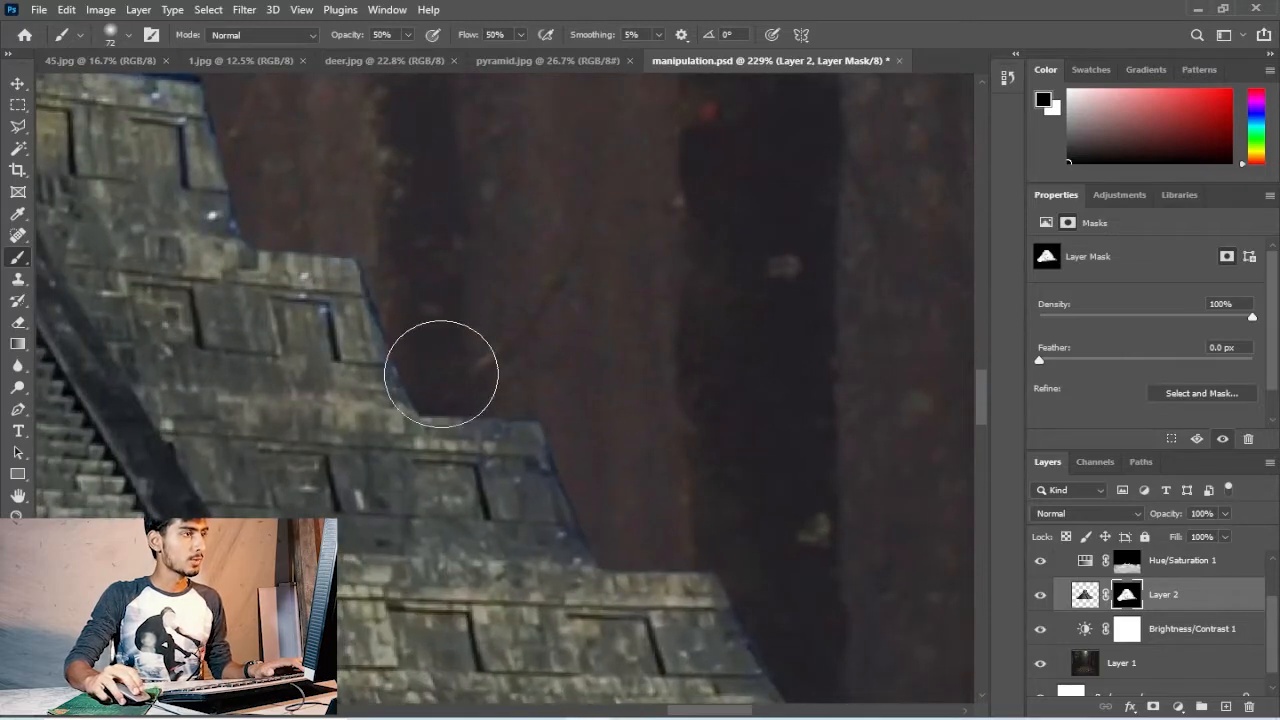
pyautogui.moveTo(586, 437); pyautogui.dragTo(904, 684)
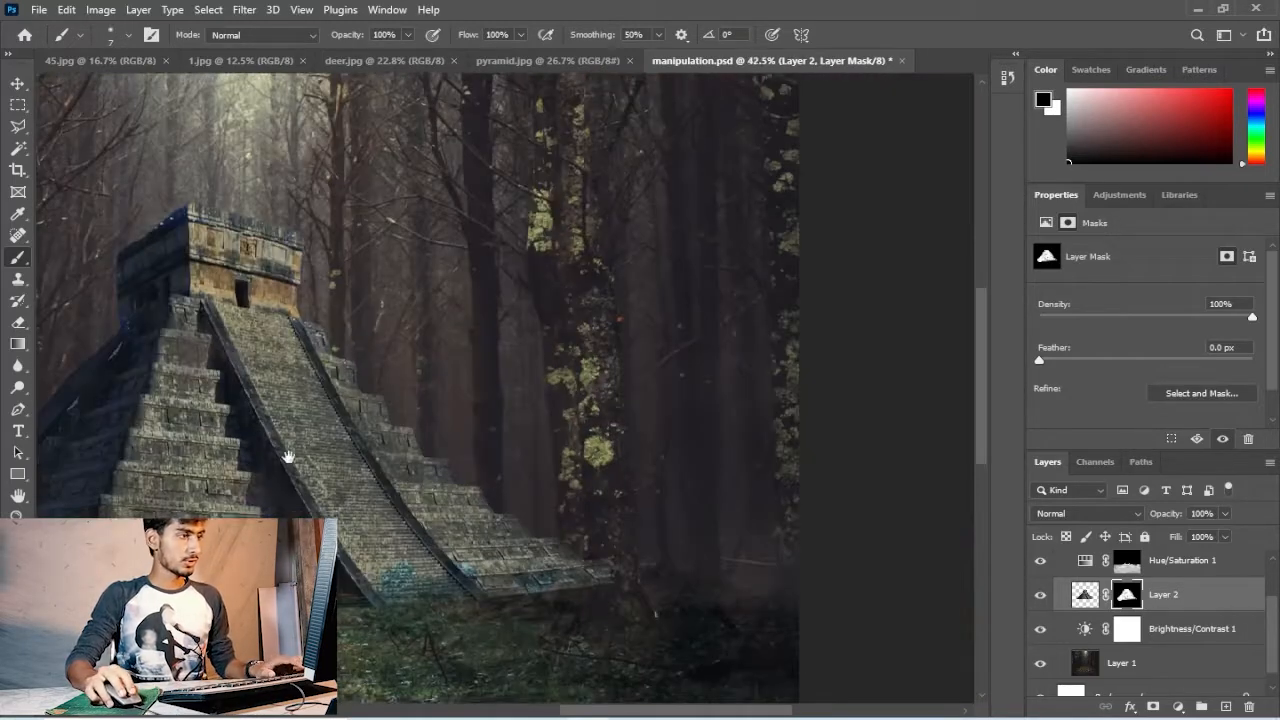
# - Mask out the lower outer edge of the pyramid's shaded side with a soft black 66 px brush at 50% opacity and 50% flow
pyautogui.moveTo(286, 451); pyautogui.dragTo(622, 427)
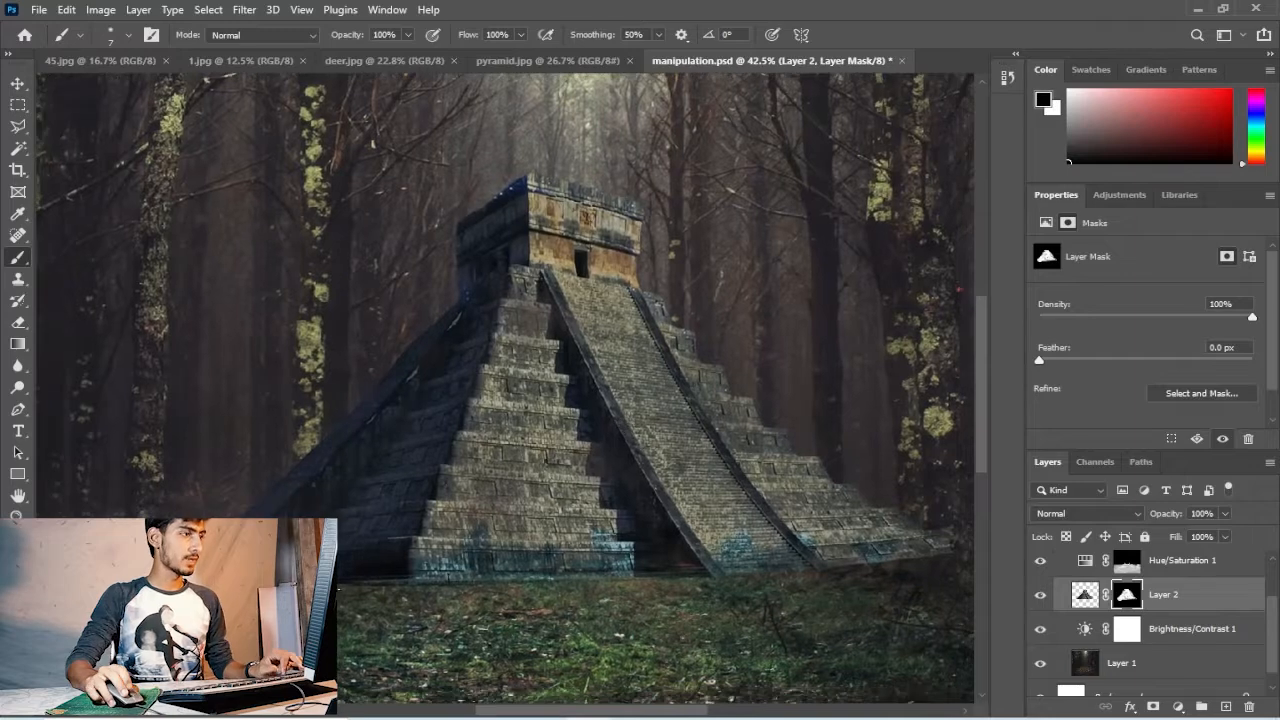
pyautogui.scroll(5, 423, 491)
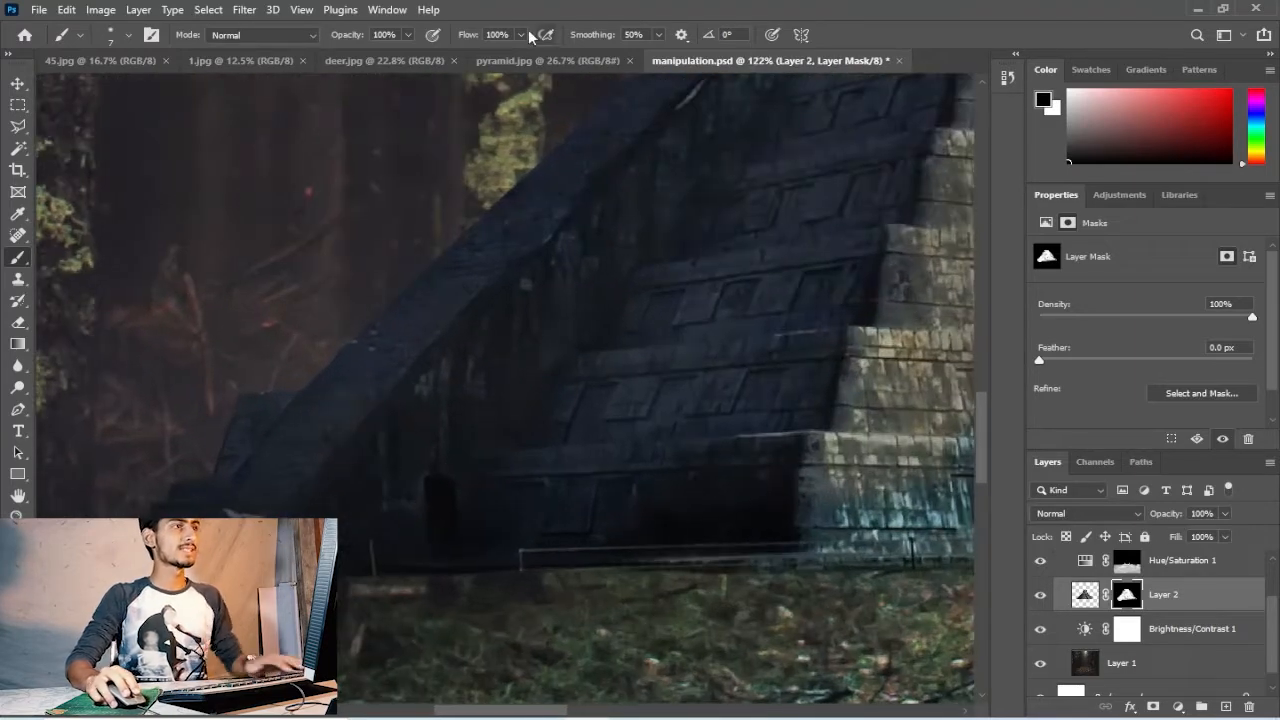
pyautogui.click(495, 35)
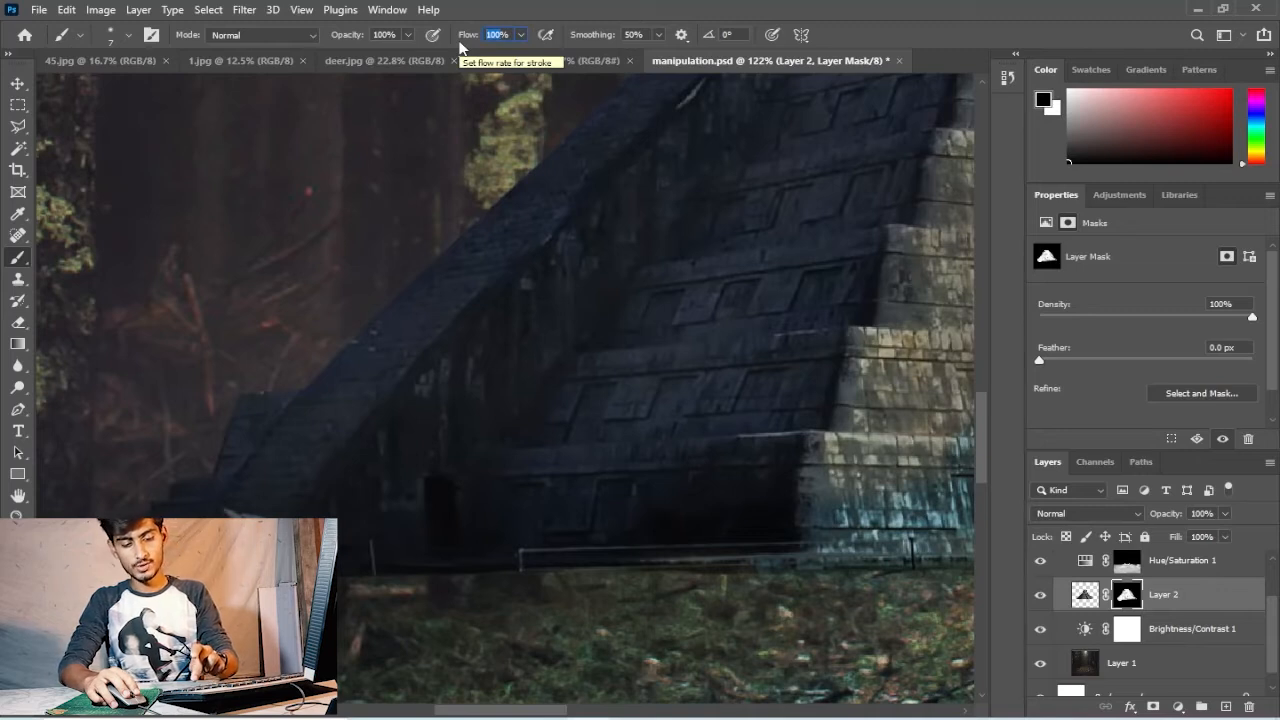
pyautogui.write('50')
pyautogui.press('Return')
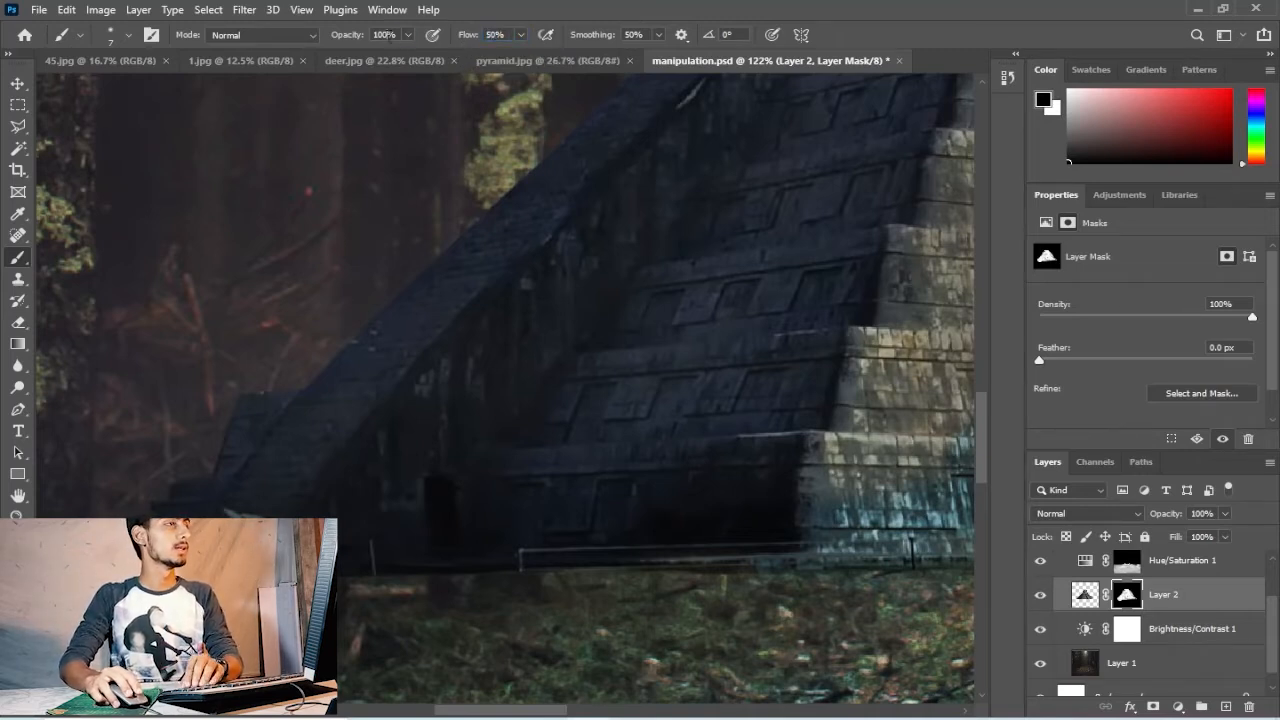
pyautogui.click(389, 35)
pyautogui.rightClick(195, 496)
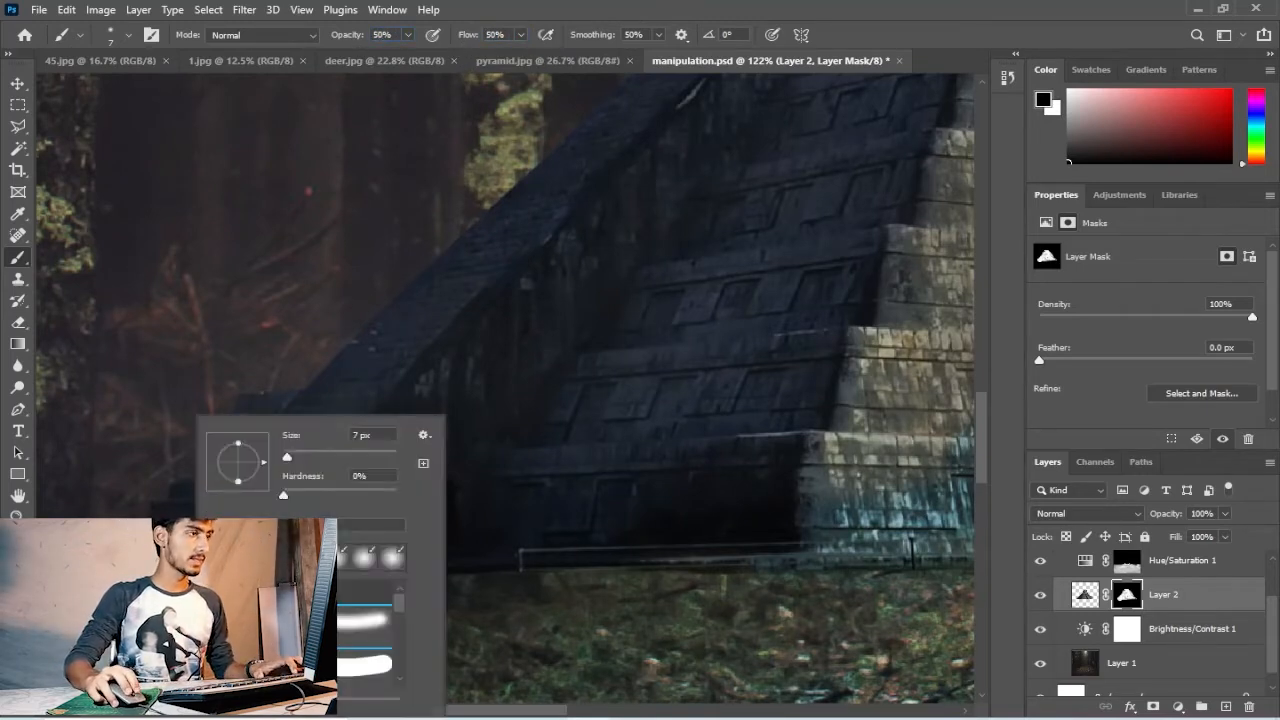
pyautogui.moveTo(323, 466); pyautogui.dragTo(321, 466)
pyautogui.click(776, 570)
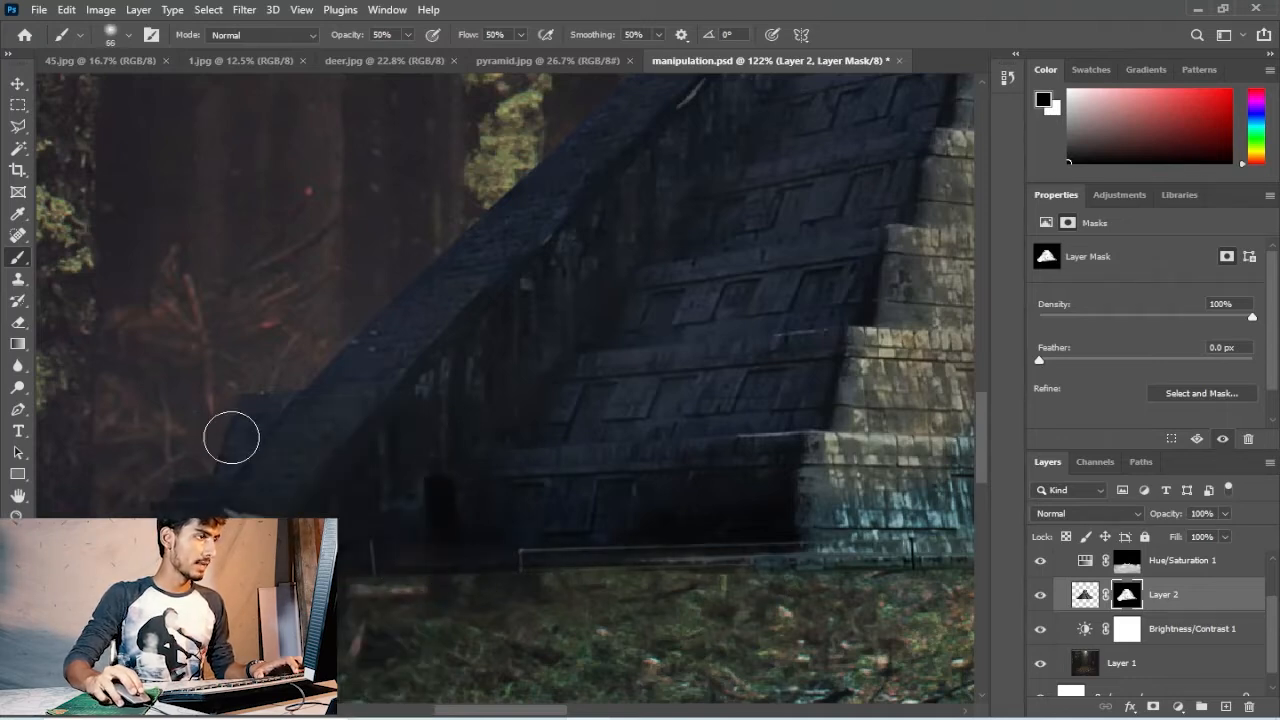
pyautogui.scroll(-7, 577, 446)
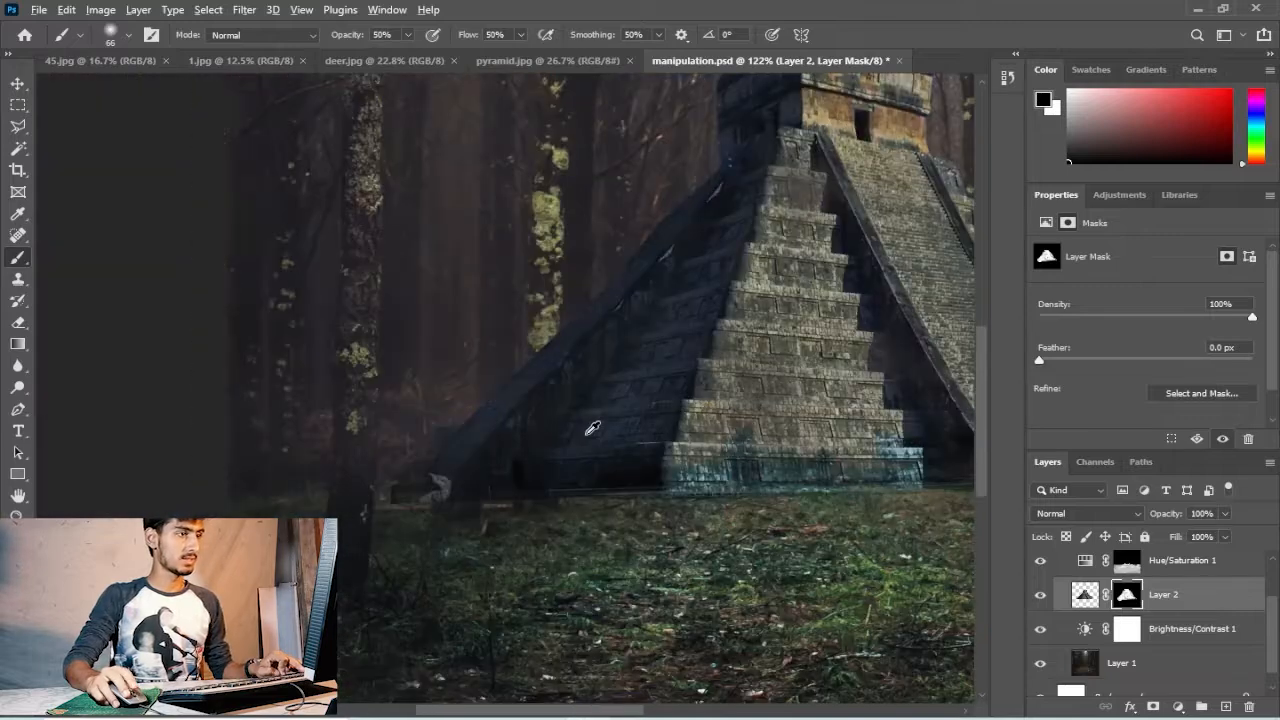
# - Move the Hue/Saturation 1 adjustment layer below the pyramid layer so it tints only the ground
pyautogui.press('v')
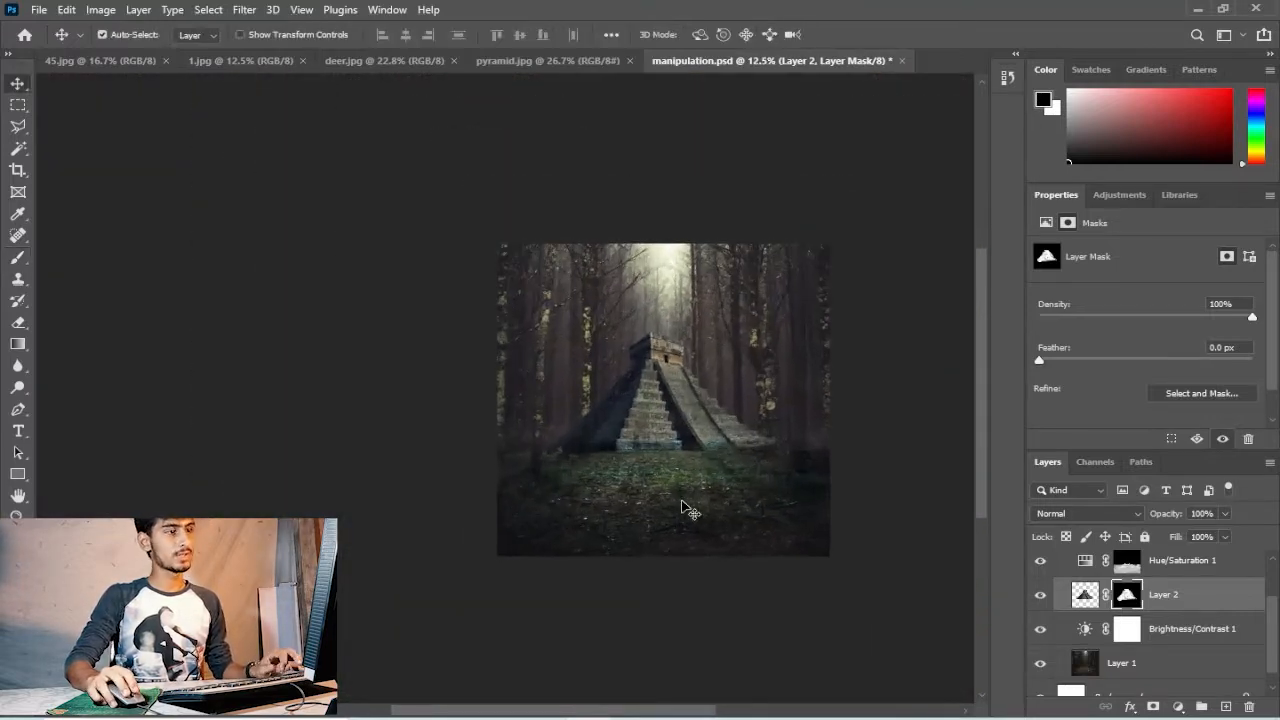
pyautogui.hotkey('alt', ']')
pyautogui.scroll(1, 686, 500)
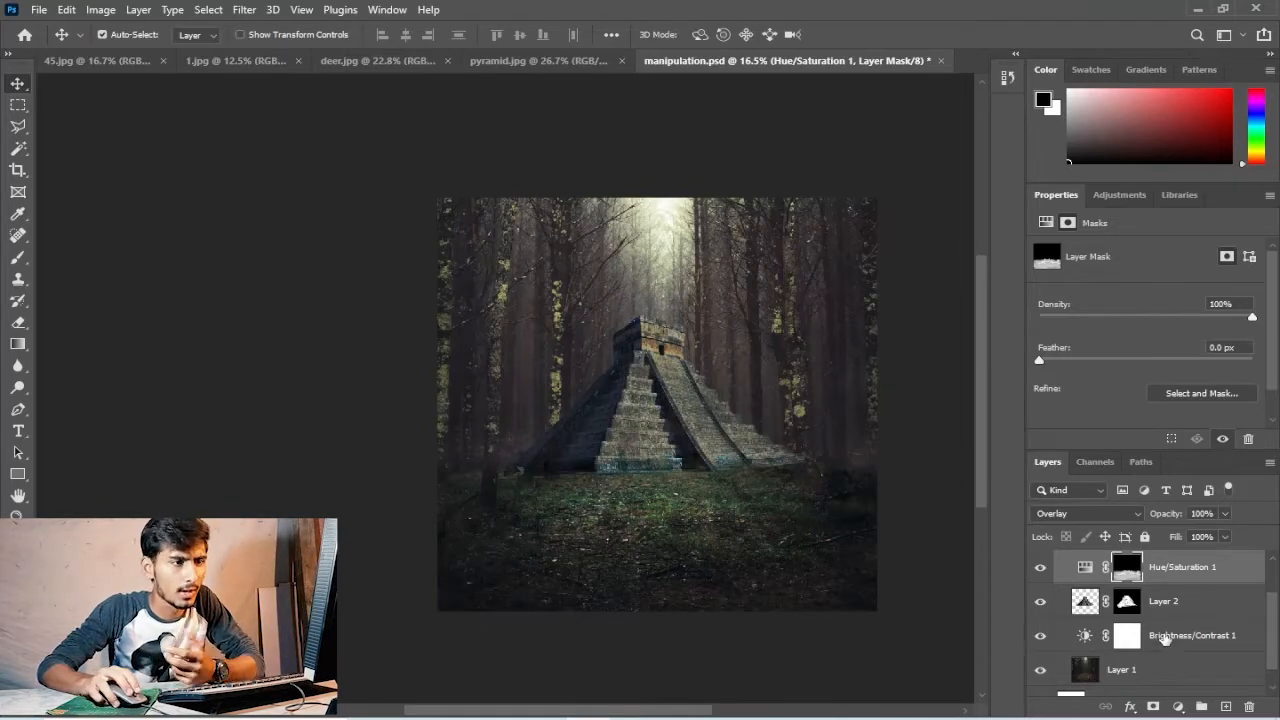
pyautogui.click(1183, 605)
pyautogui.moveTo(1181, 572); pyautogui.dragTo(1177, 624)
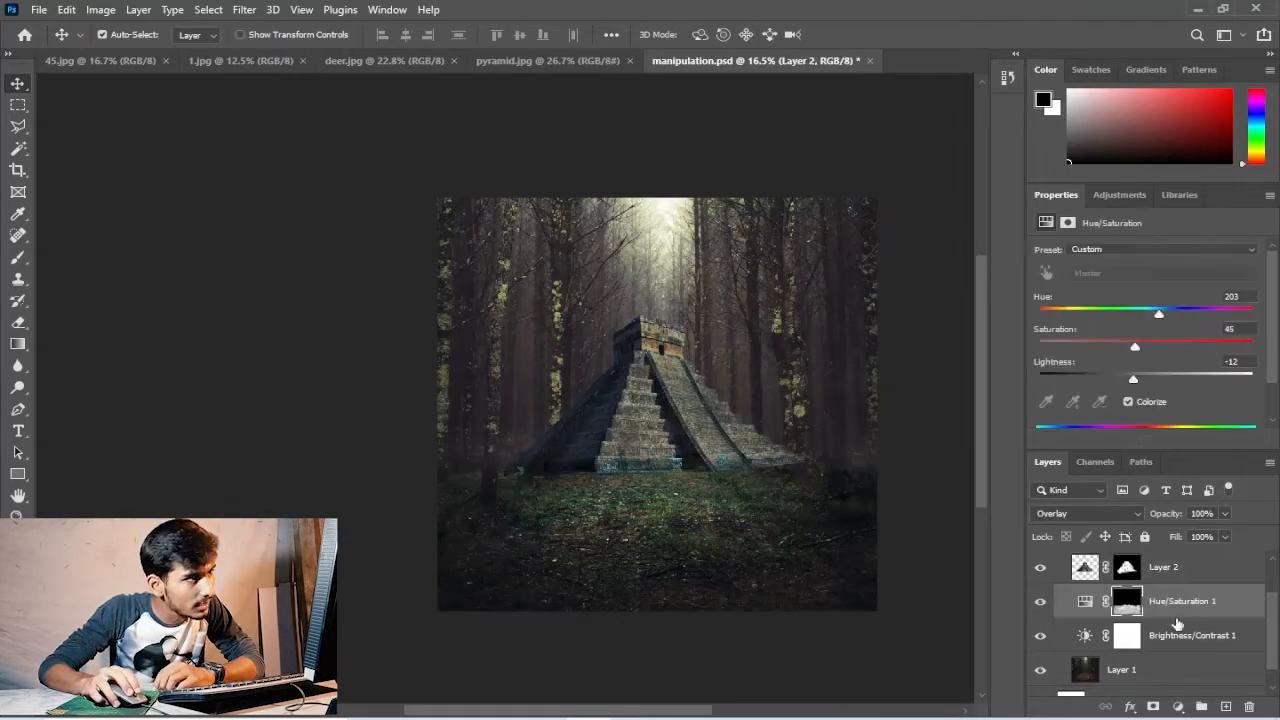
# - Add a Hue/Saturation adjustment layer clipped to the pyramid layer and enable Colorize
pyautogui.click(1178, 704)
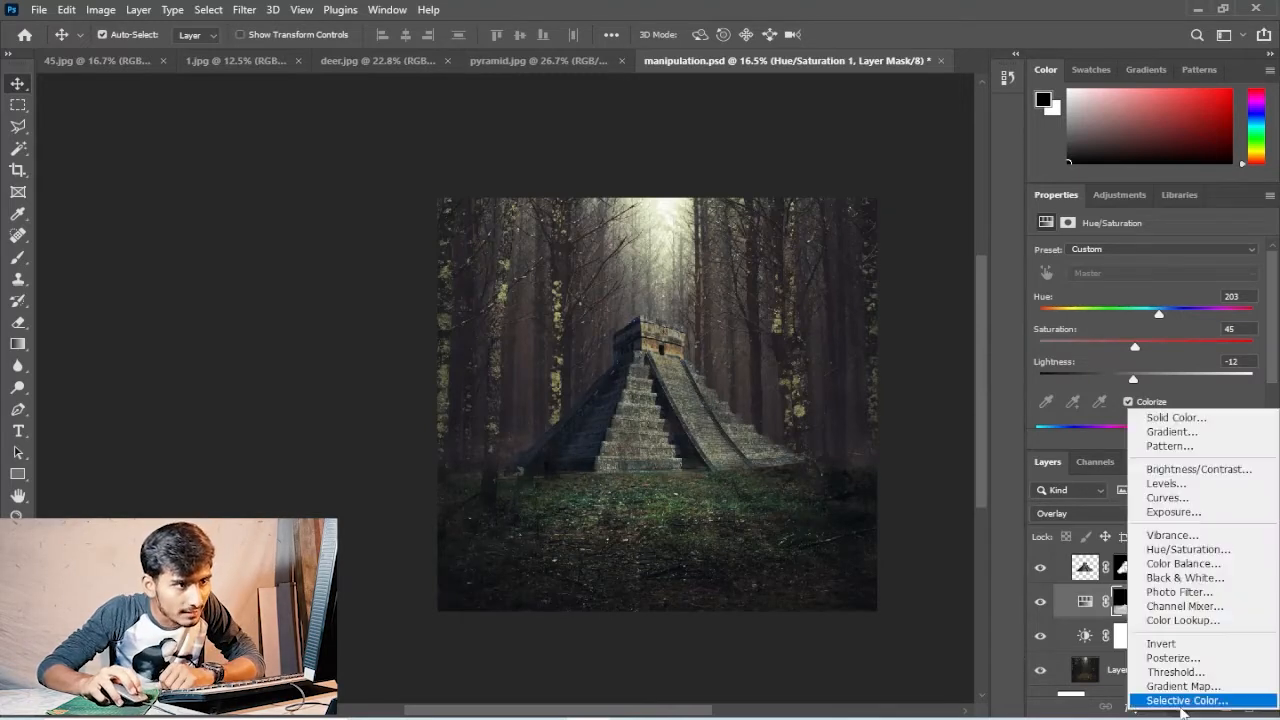
pyautogui.click(1038, 570)
pyautogui.click(1085, 568)
pyautogui.click(1178, 704)
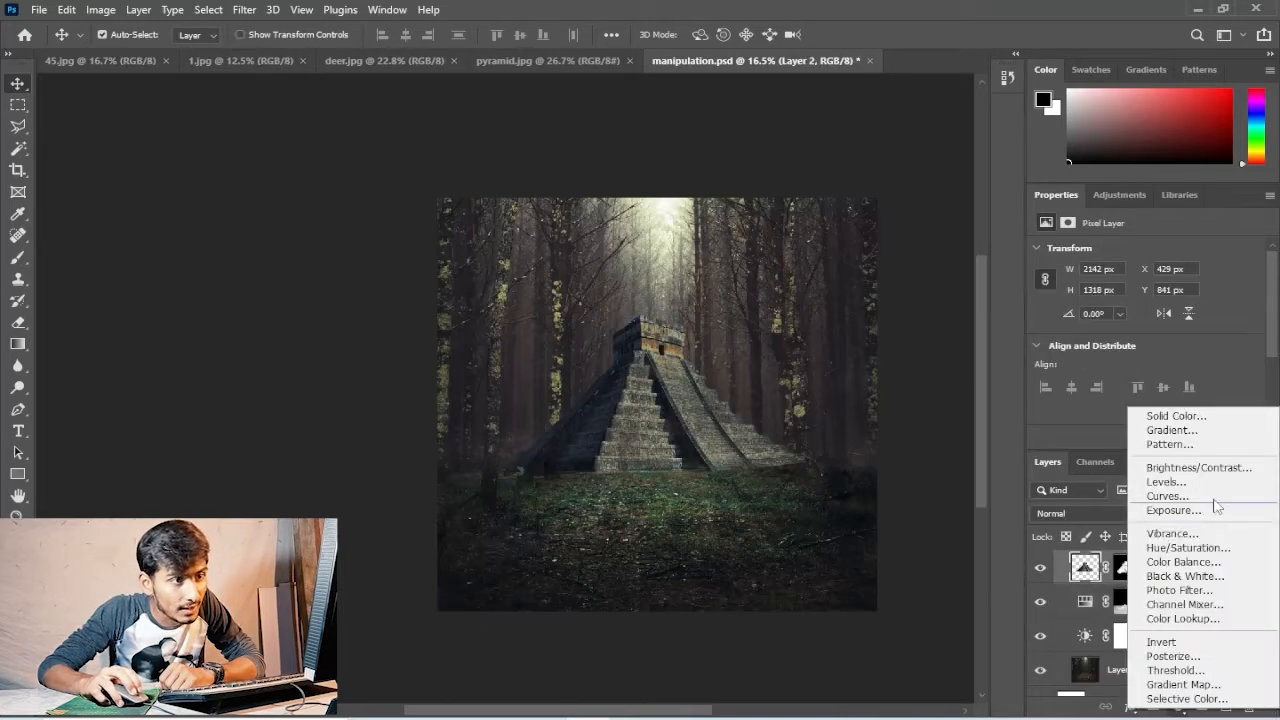
pyautogui.click(1185, 548)
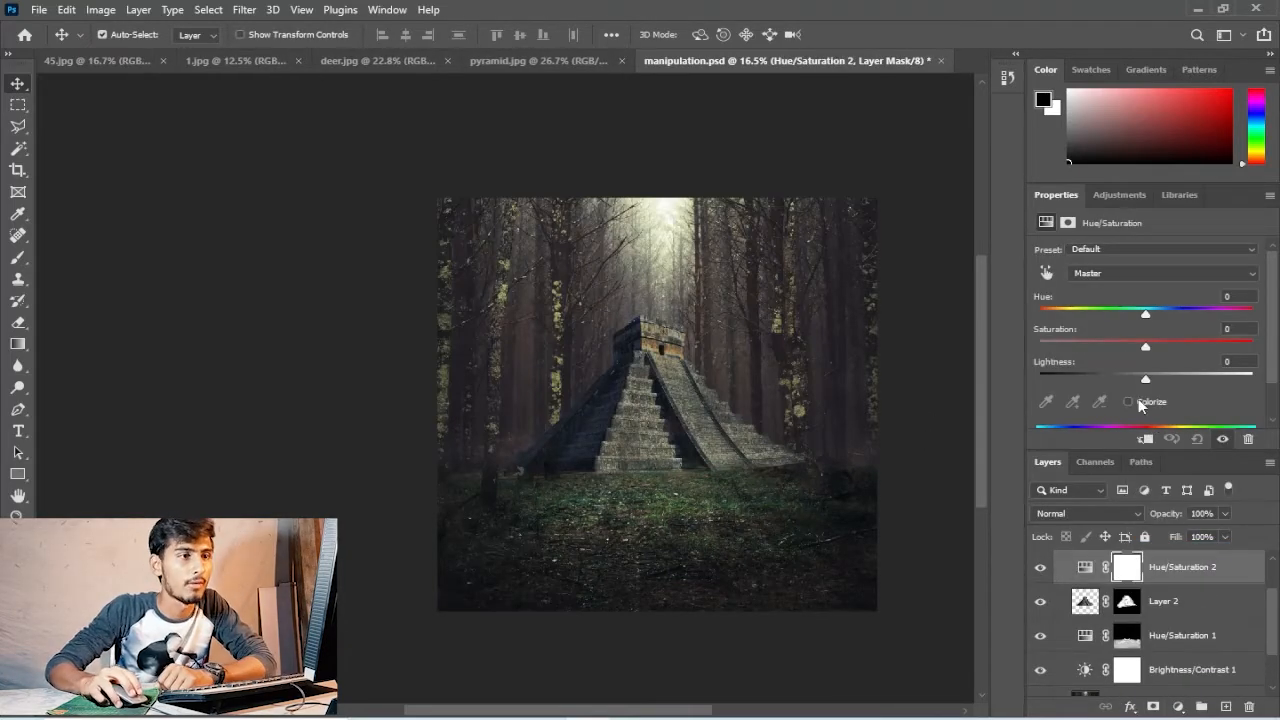
pyautogui.click(1129, 401)
pyautogui.click(1146, 439)
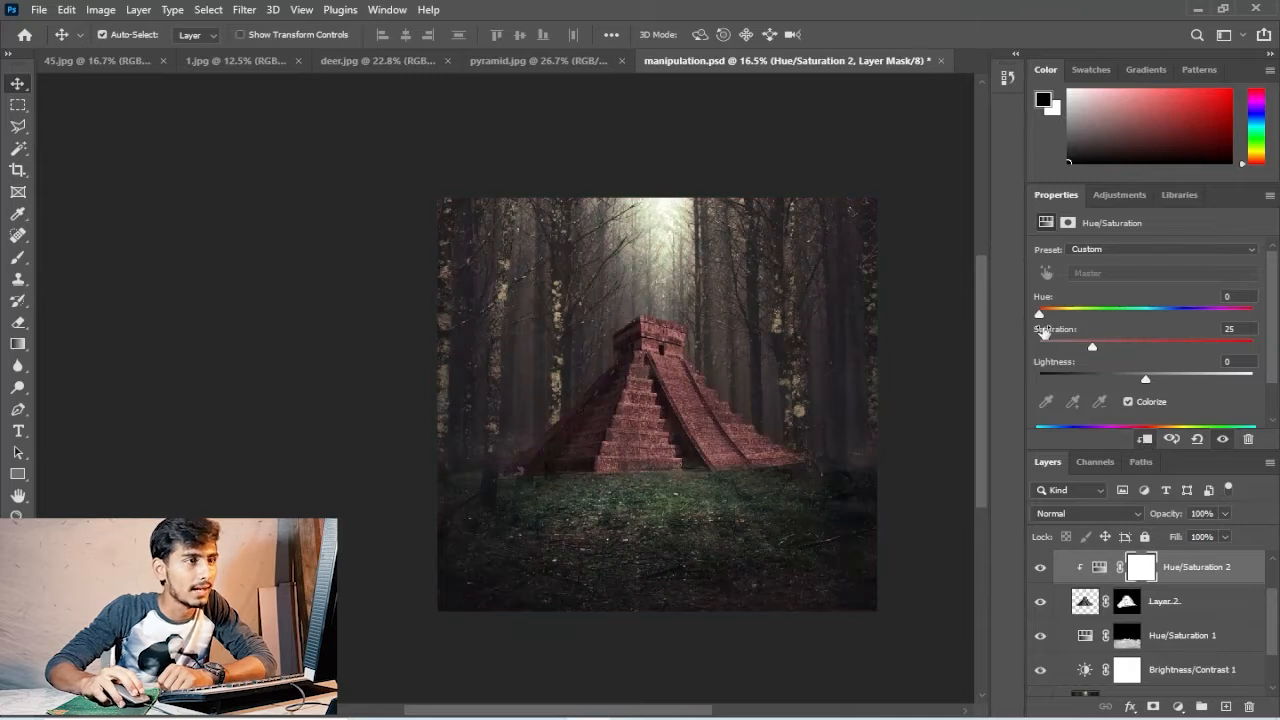
# - Turn Colorize off for the pyramid's adjustment and set its hue to -19, saturation to +13 and lightness to -32
pyautogui.moveTo(1046, 313); pyautogui.dragTo(1152, 323)
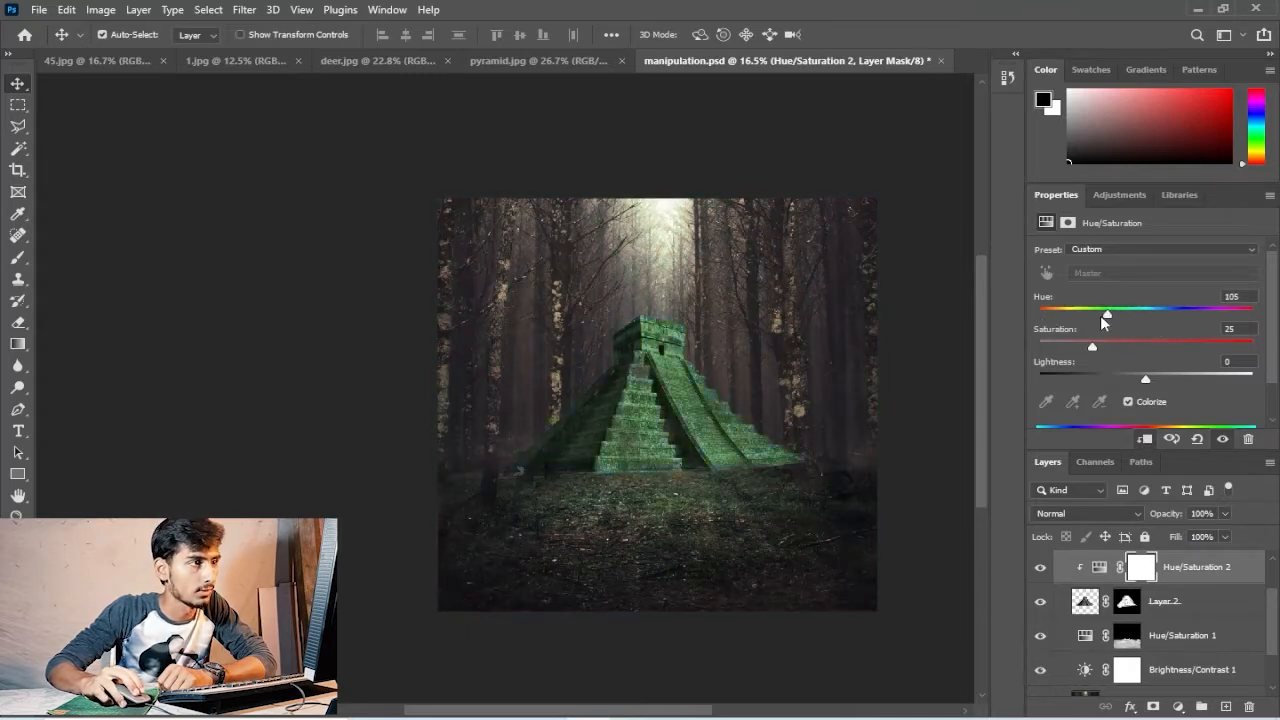
pyautogui.moveTo(1085, 325); pyautogui.dragTo(1072, 318)
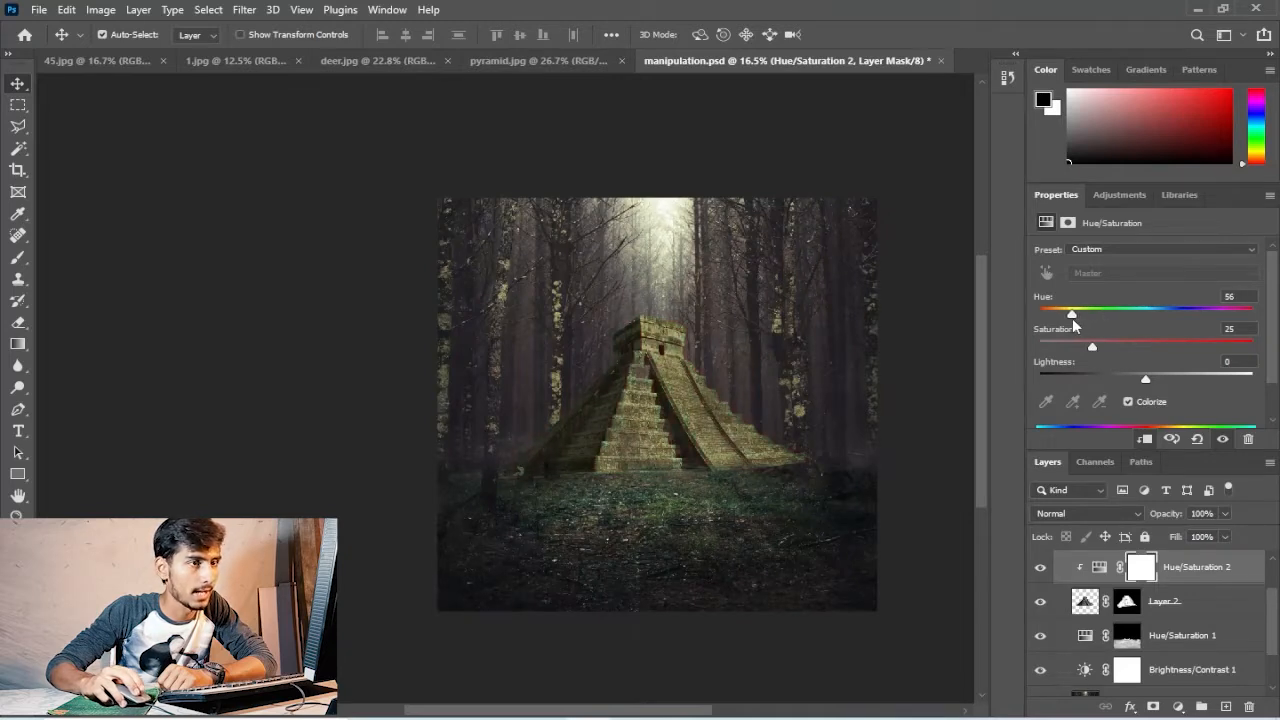
pyautogui.click(1127, 402)
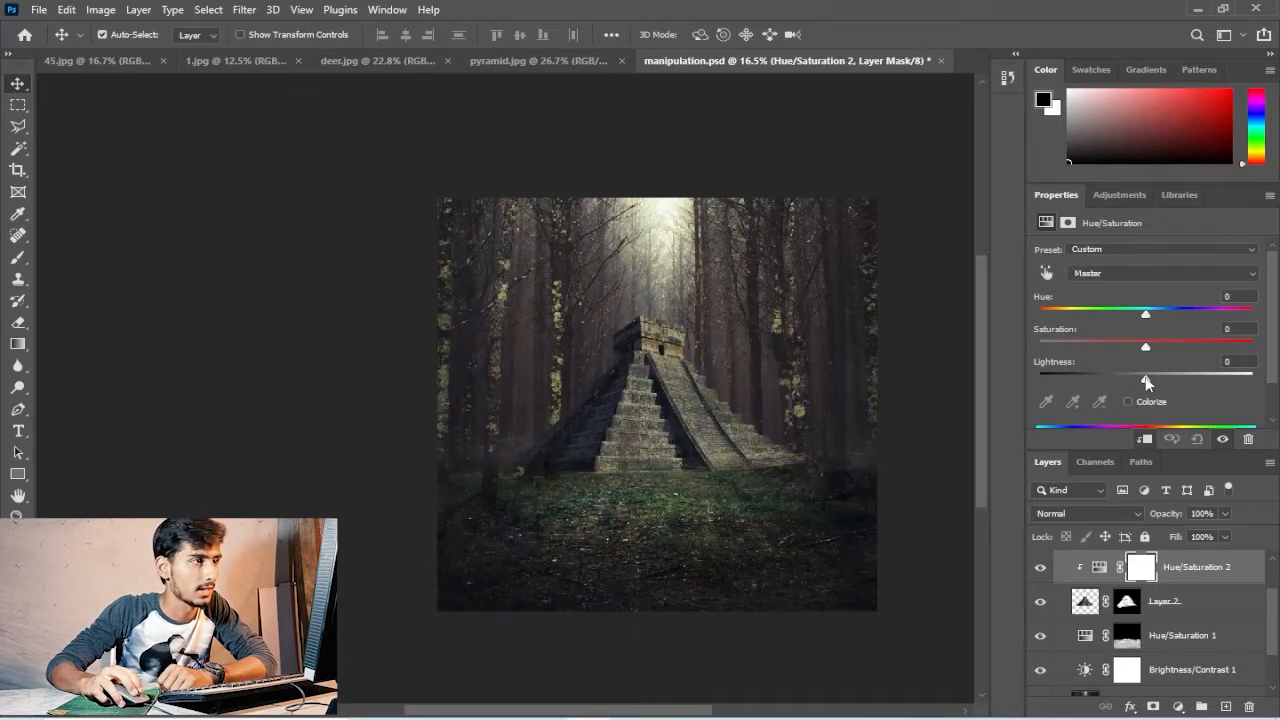
pyautogui.moveTo(1146, 383); pyautogui.dragTo(1161, 351)
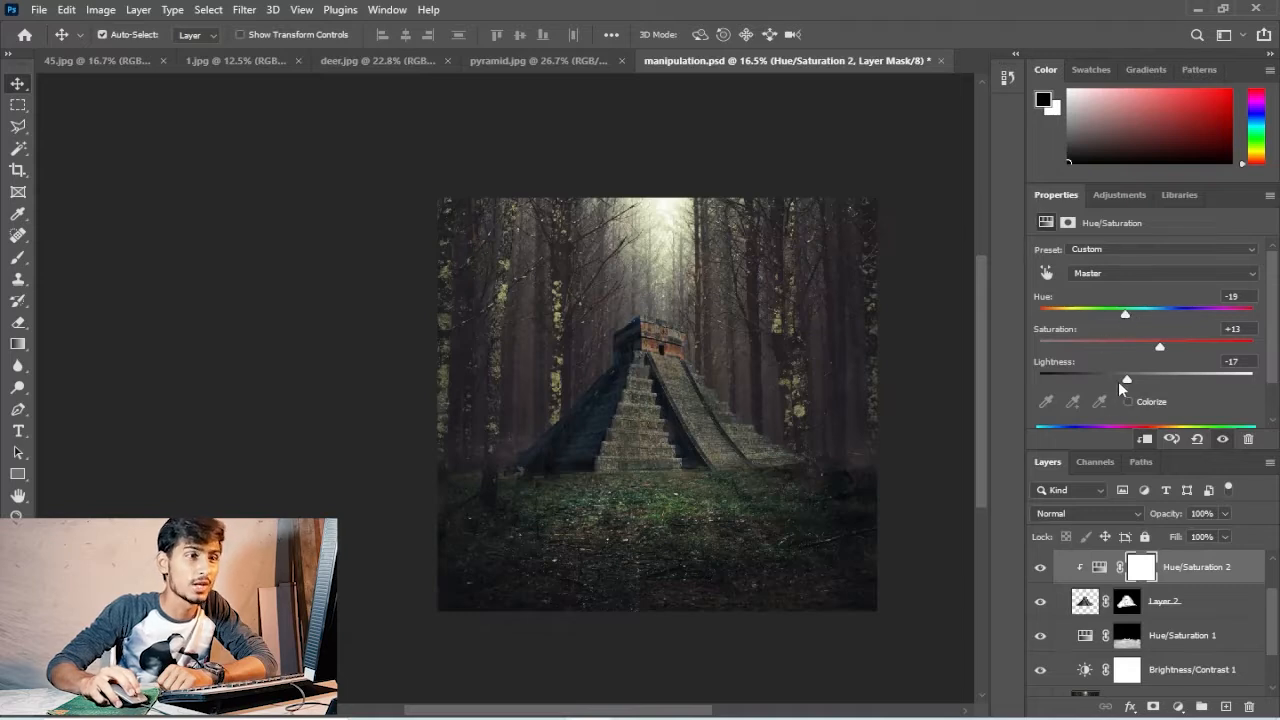
pyautogui.moveTo(1118, 382); pyautogui.dragTo(1116, 376)
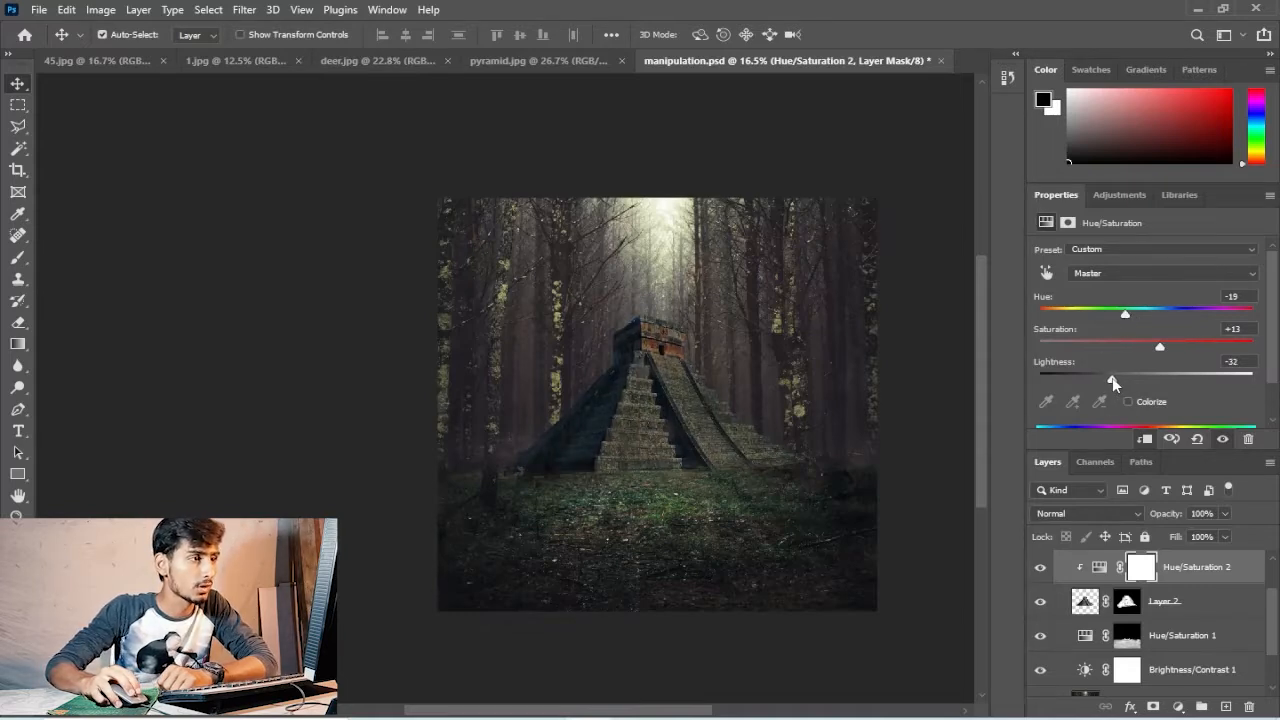
# - Deselect all layers and collapse the background layer group
pyautogui.click(955, 408)
pyautogui.scroll(3, 587, 434)
pyautogui.scroll(-4, 614, 420)
pyautogui.moveTo(646, 401); pyautogui.dragTo(510, 418)
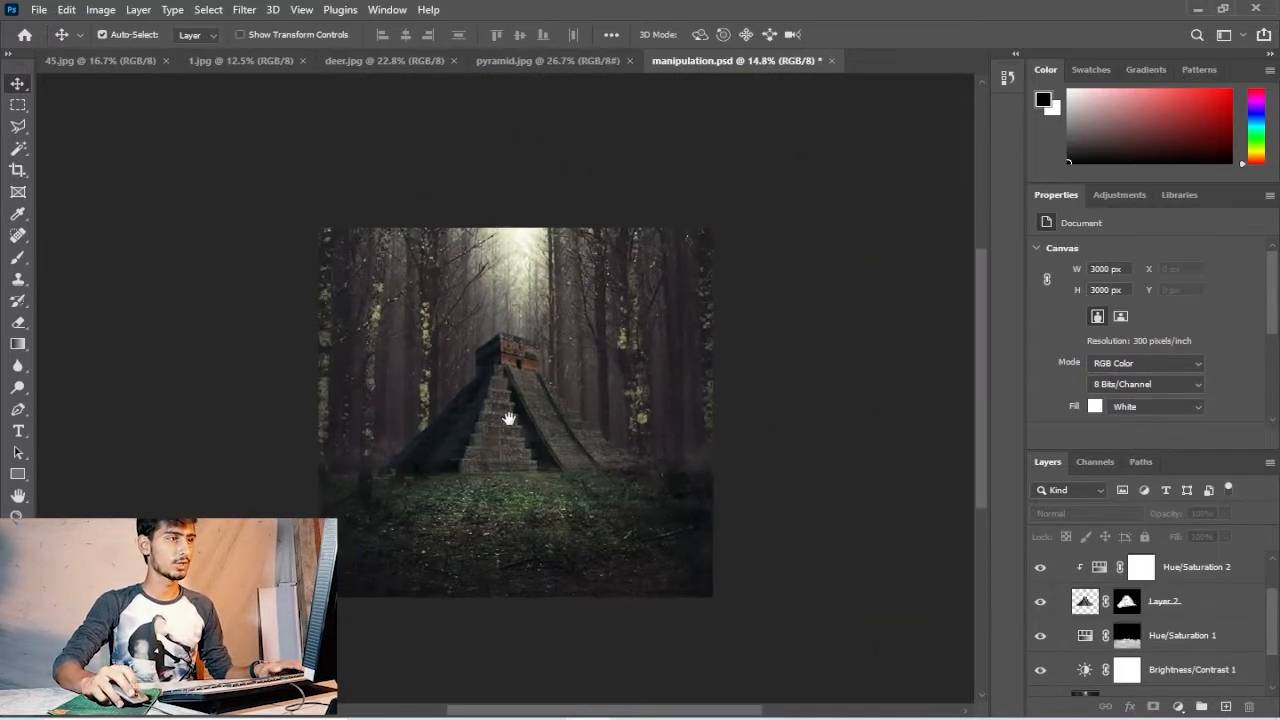
pyautogui.scroll(1, 512, 418)
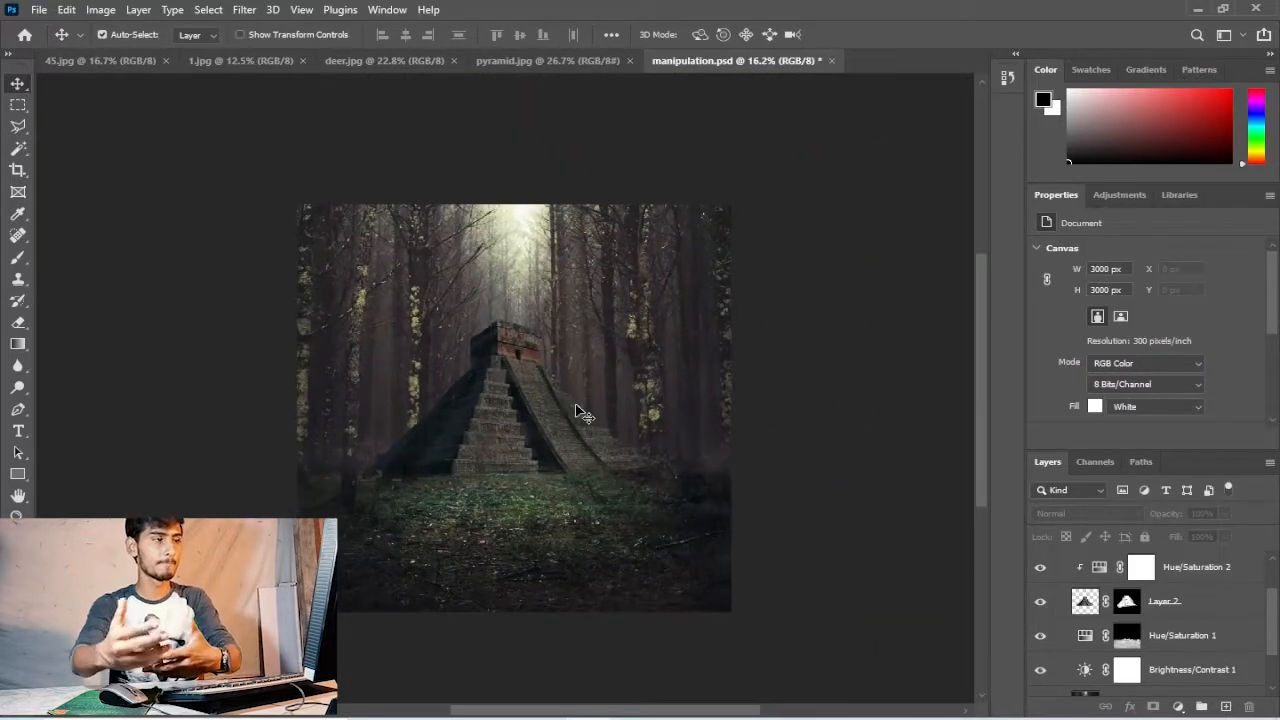
pyautogui.moveTo(1274, 608); pyautogui.dragTo(1220, 584)
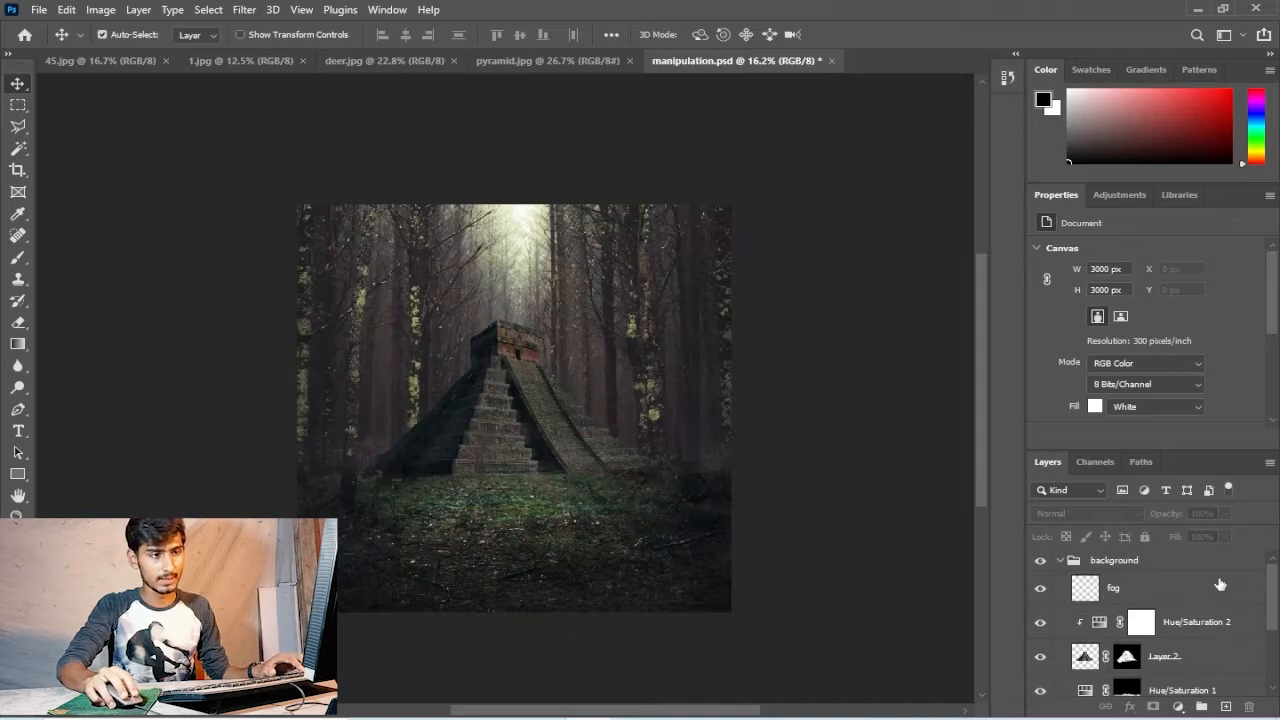
pyautogui.click(1060, 560)
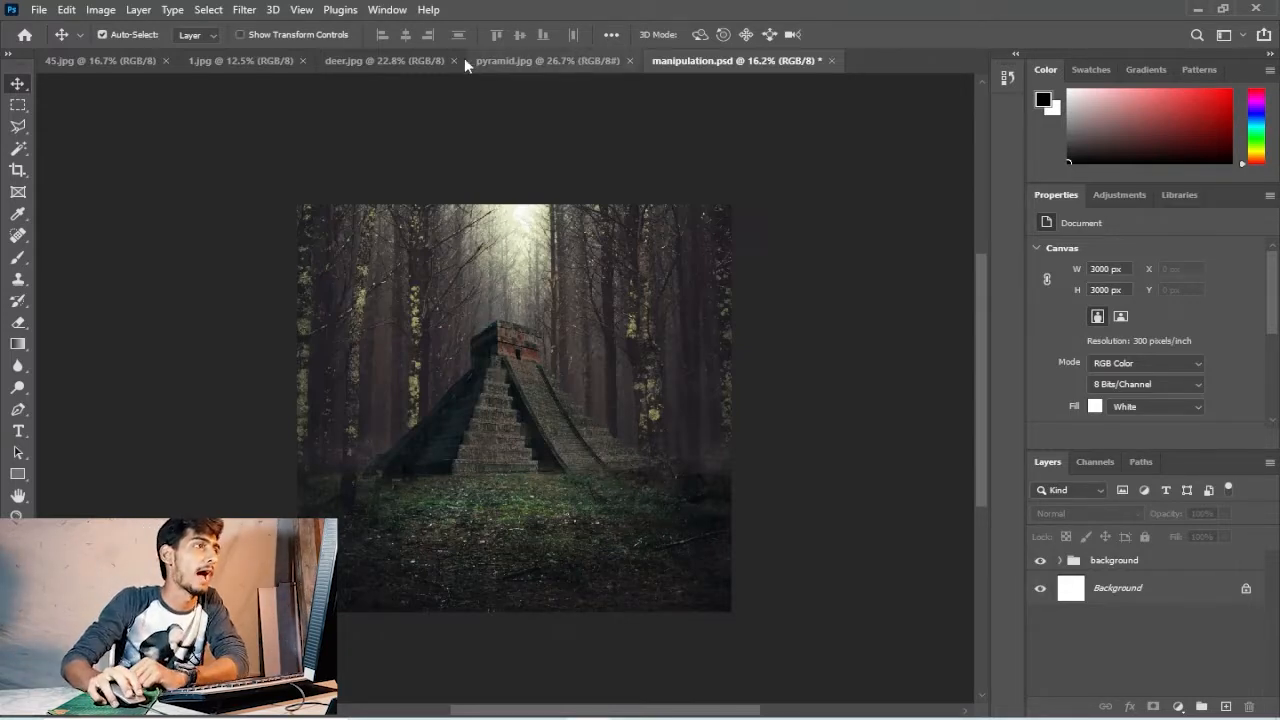
# - In deer.jpg, duplicate the background layer and apply Remove Background to the copy to isolate the deer
pyautogui.click(340, 62)
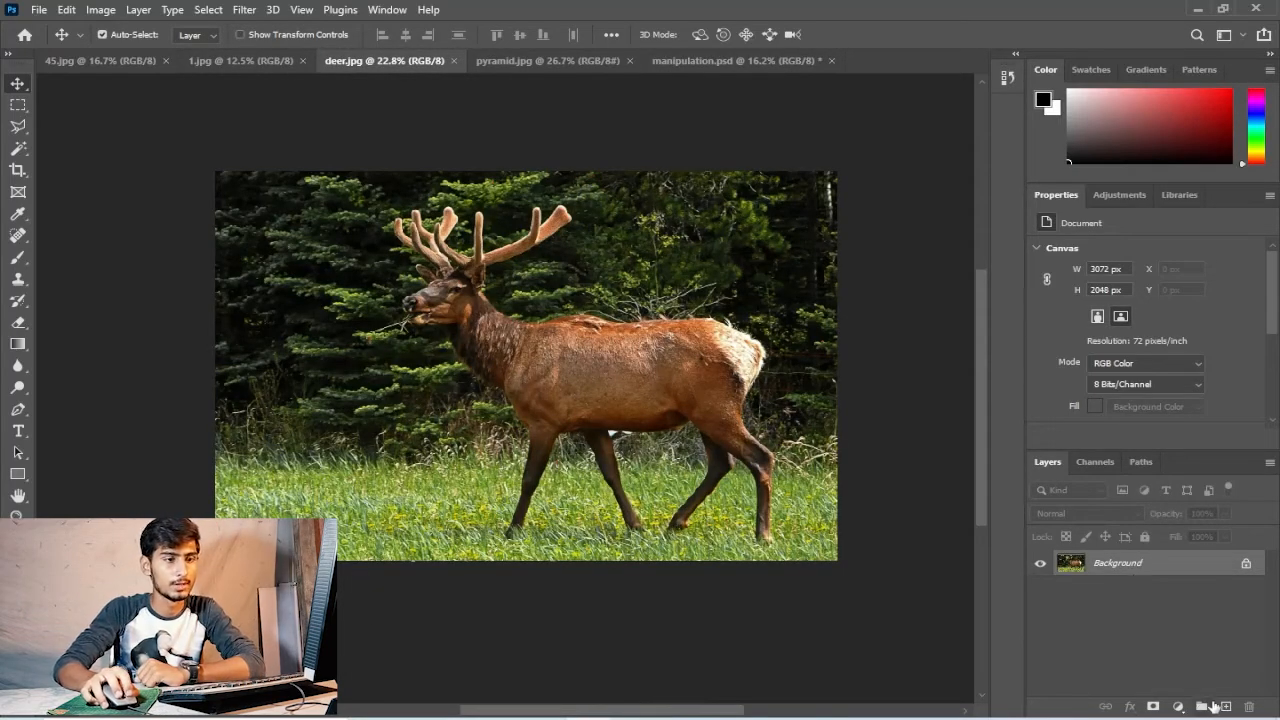
pyautogui.hotkey('ctrl', 'j')
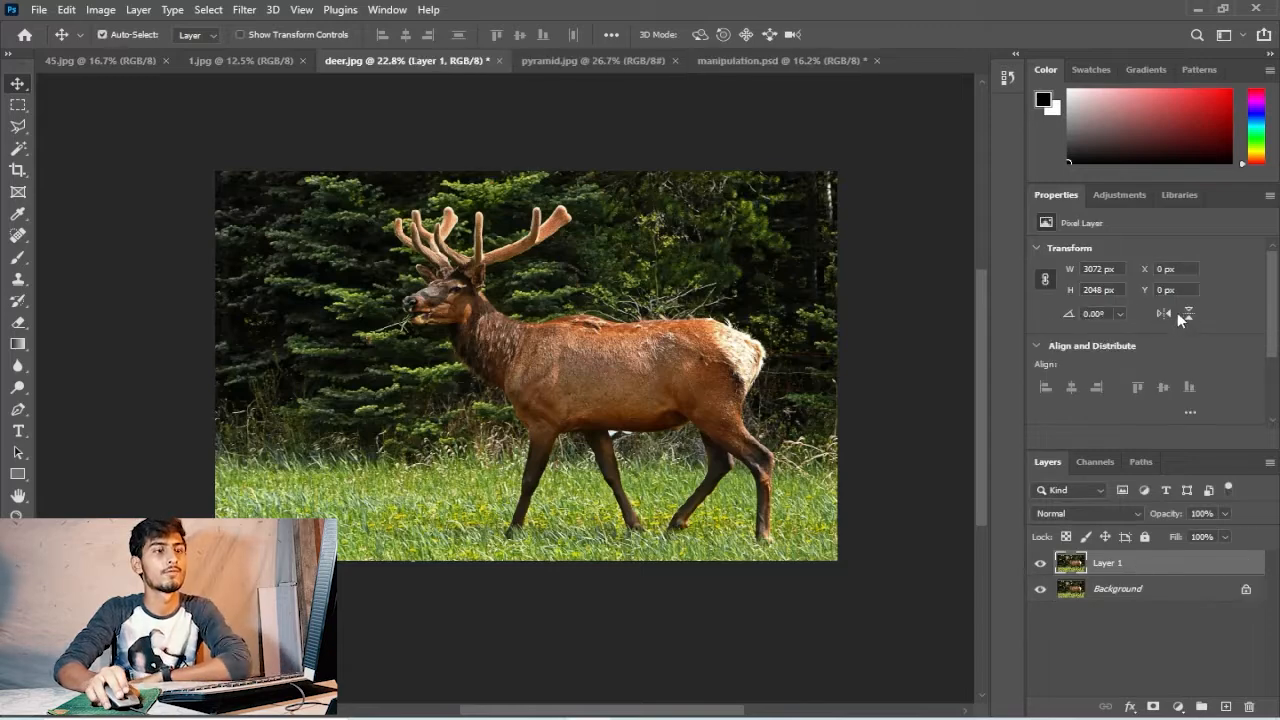
pyautogui.scroll(-3, 1170, 325)
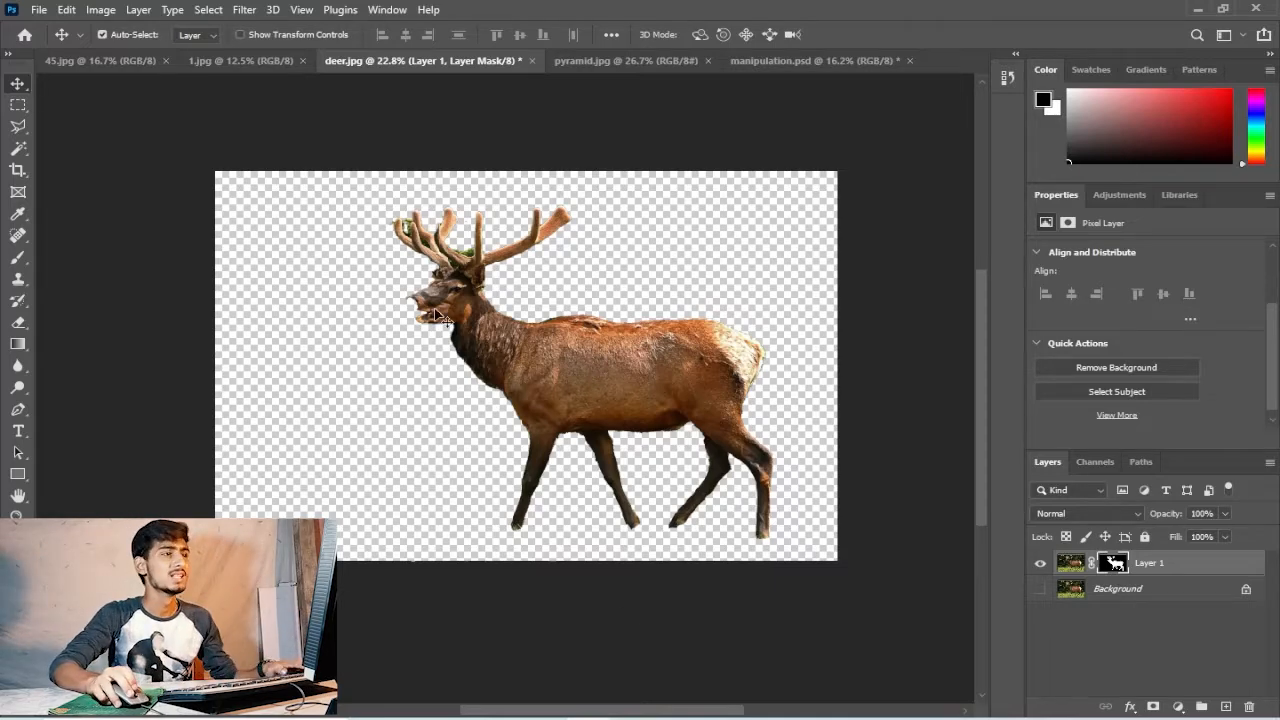
# - Mask out the foliage and edge fringe between the deer's antlers with a black 6 px brush at 100% opacity, 100% flow and 10% smoothing
pyautogui.scroll(5, 670, 348)
pyautogui.scroll(4, 545, 430)
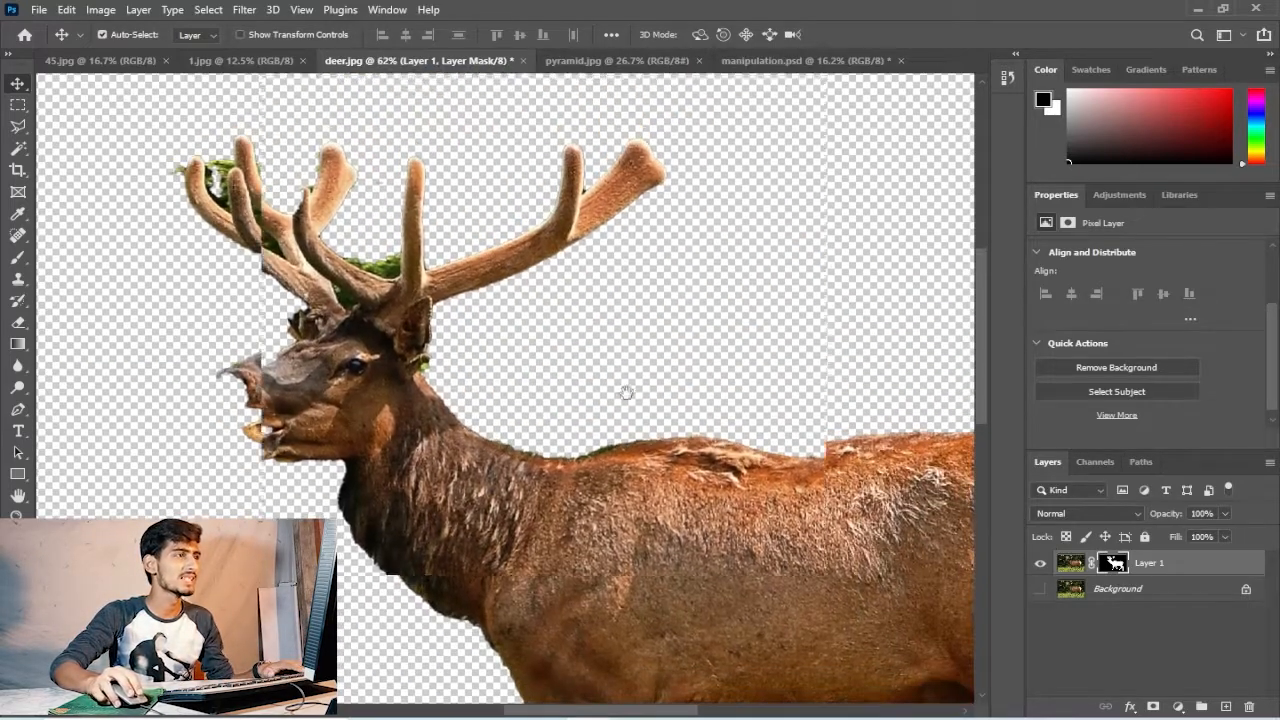
pyautogui.scroll(3, 518, 417)
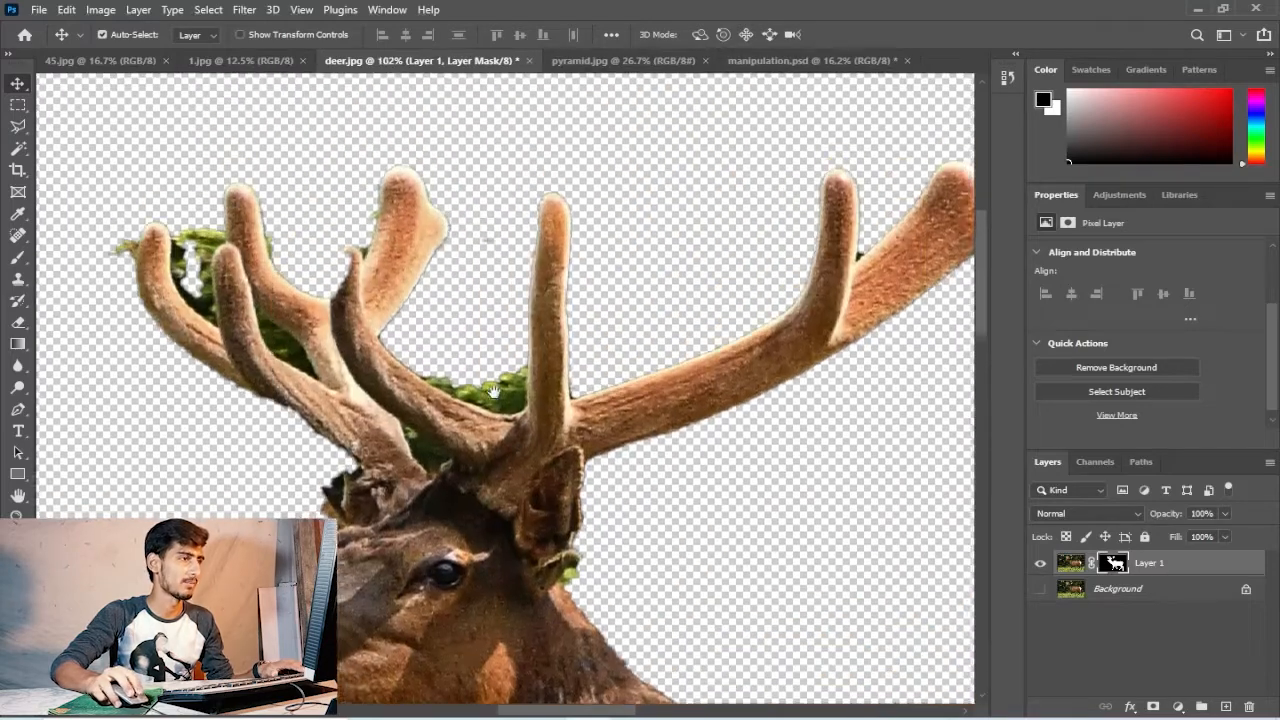
pyautogui.click(19, 256)
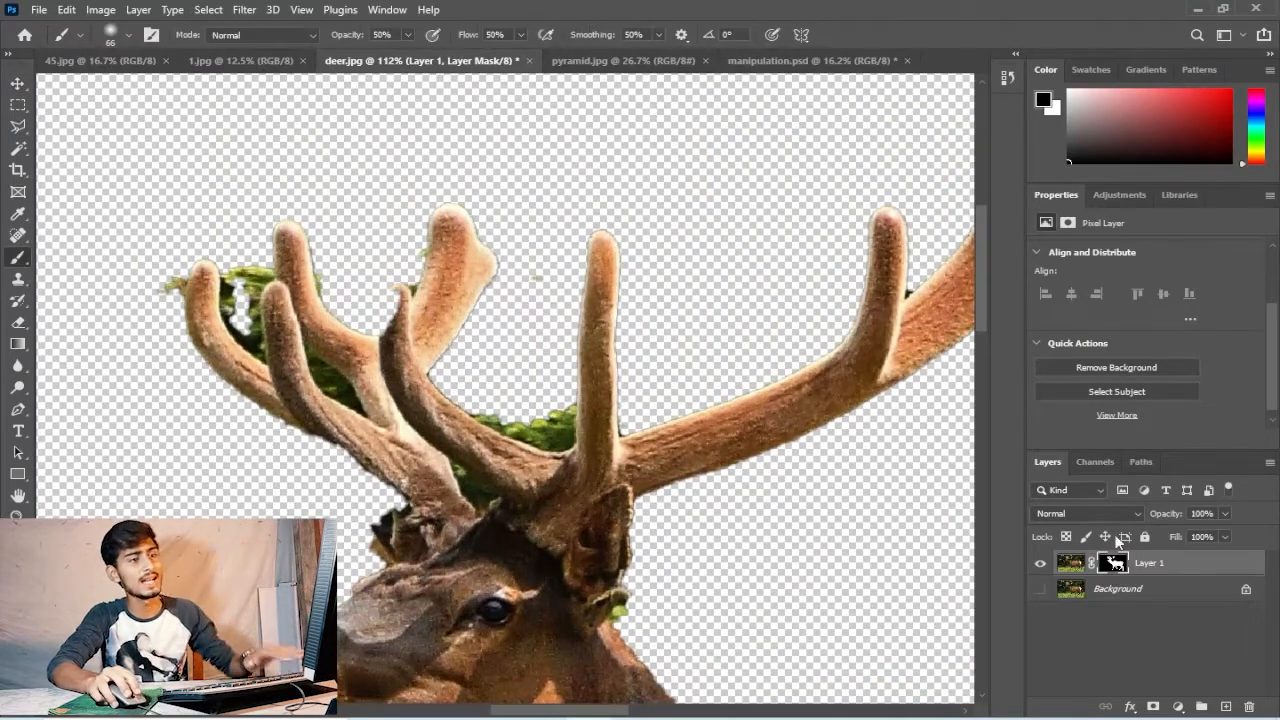
pyautogui.click(1114, 564)
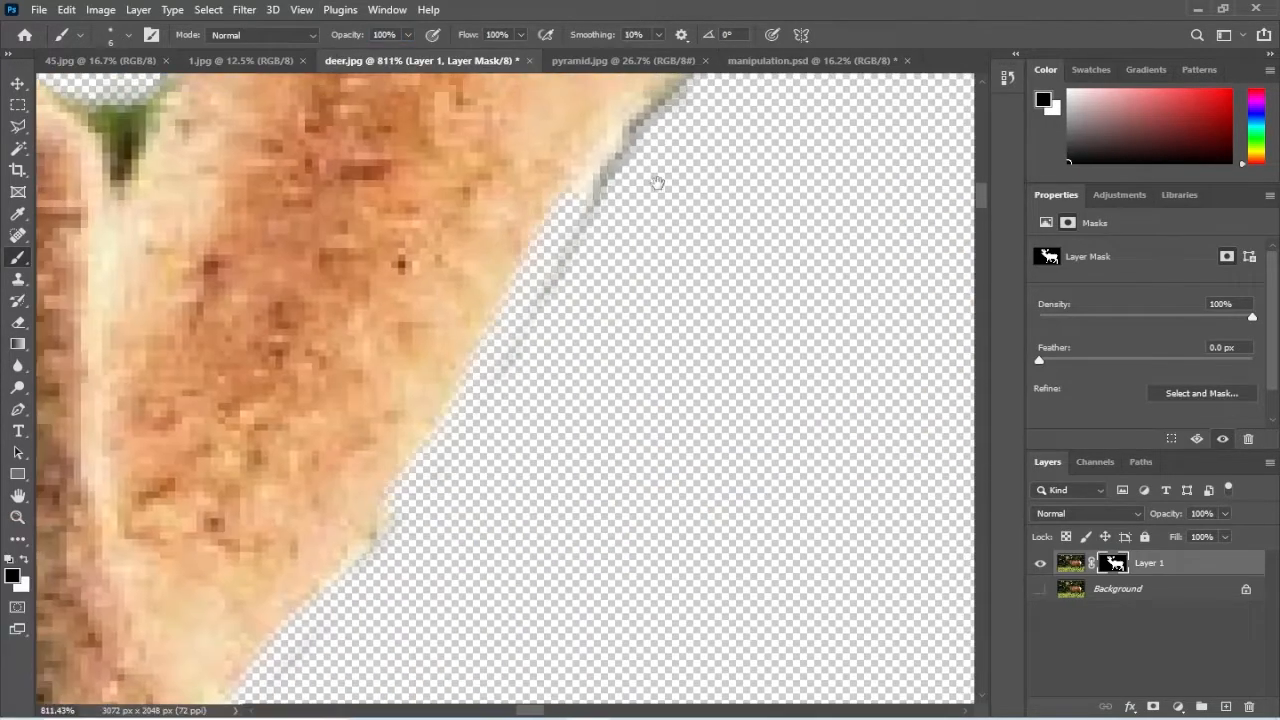
pyautogui.scroll(4, 445, 279)
pyautogui.moveTo(427, 273); pyautogui.dragTo(338, 163)
pyautogui.moveTo(406, 243); pyautogui.dragTo(514, 323)
pyautogui.moveTo(358, 369); pyautogui.dragTo(699, 110)
pyautogui.moveTo(526, 176)
pyautogui.mouseDown()
pyautogui.moveTo(486, 287)
pyautogui.moveTo(508, 442)
pyautogui.moveTo(371, 481)
pyautogui.mouseUp()
pyautogui.moveTo(484, 450); pyautogui.dragTo(430, 545)
pyautogui.moveTo(396, 580); pyautogui.dragTo(649, 268)
pyautogui.moveTo(520, 490); pyautogui.dragTo(649, 313)
pyautogui.moveTo(640, 312); pyautogui.dragTo(594, 362)
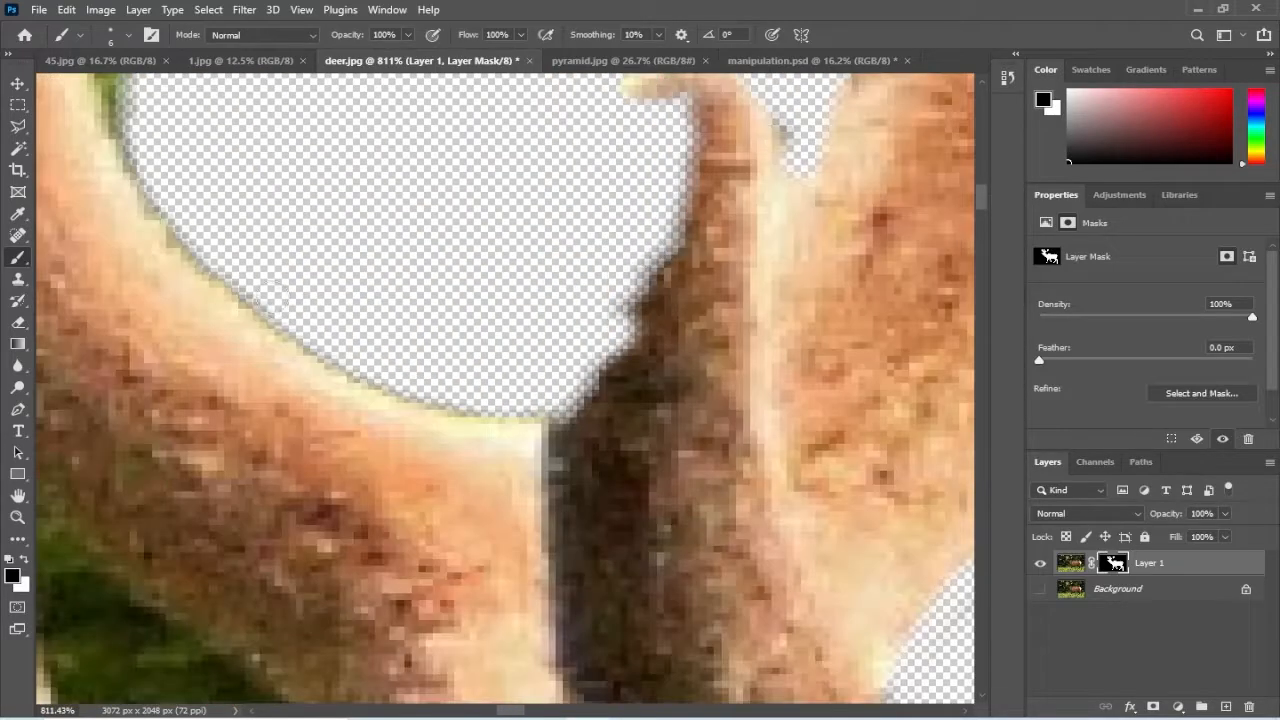
# - Mask out the stray green specks beside the antler tines and move the deer.jpg document to the end of the open files
pyautogui.moveTo(594, 240); pyautogui.dragTo(799, 592)
pyautogui.moveTo(262, 90)
pyautogui.mouseDown()
pyautogui.moveTo(340, 450)
pyautogui.moveTo(388, 590)
pyautogui.mouseUp()
pyautogui.moveTo(348, 340); pyautogui.dragTo(350, 455)
pyautogui.moveTo(510, 61)
pyautogui.mouseDown()
pyautogui.moveTo(663, 391)
pyautogui.moveTo(650, 61)
pyautogui.mouseUp()
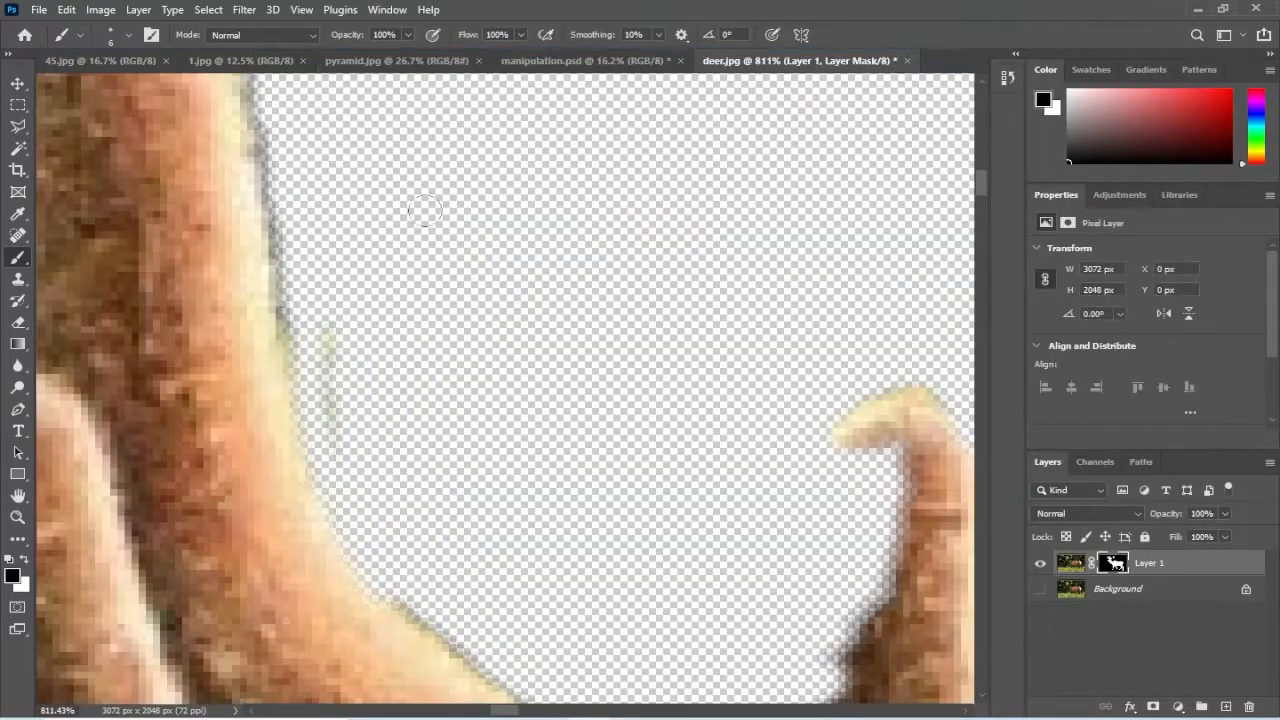
pyautogui.moveTo(326, 325); pyautogui.dragTo(338, 448)
pyautogui.moveTo(260, 105); pyautogui.dragTo(600, 407)
pyautogui.moveTo(598, 410)
pyautogui.mouseDown()
pyautogui.moveTo(459, 239)
pyautogui.moveTo(322, 592)
pyautogui.moveTo(780, 342)
pyautogui.mouseUp()
pyautogui.moveTo(738, 340)
pyautogui.mouseDown()
pyautogui.moveTo(410, 335)
pyautogui.moveTo(765, 390)
pyautogui.moveTo(609, 343)
pyautogui.moveTo(530, 374)
pyautogui.moveTo(418, 350)
pyautogui.mouseUp()
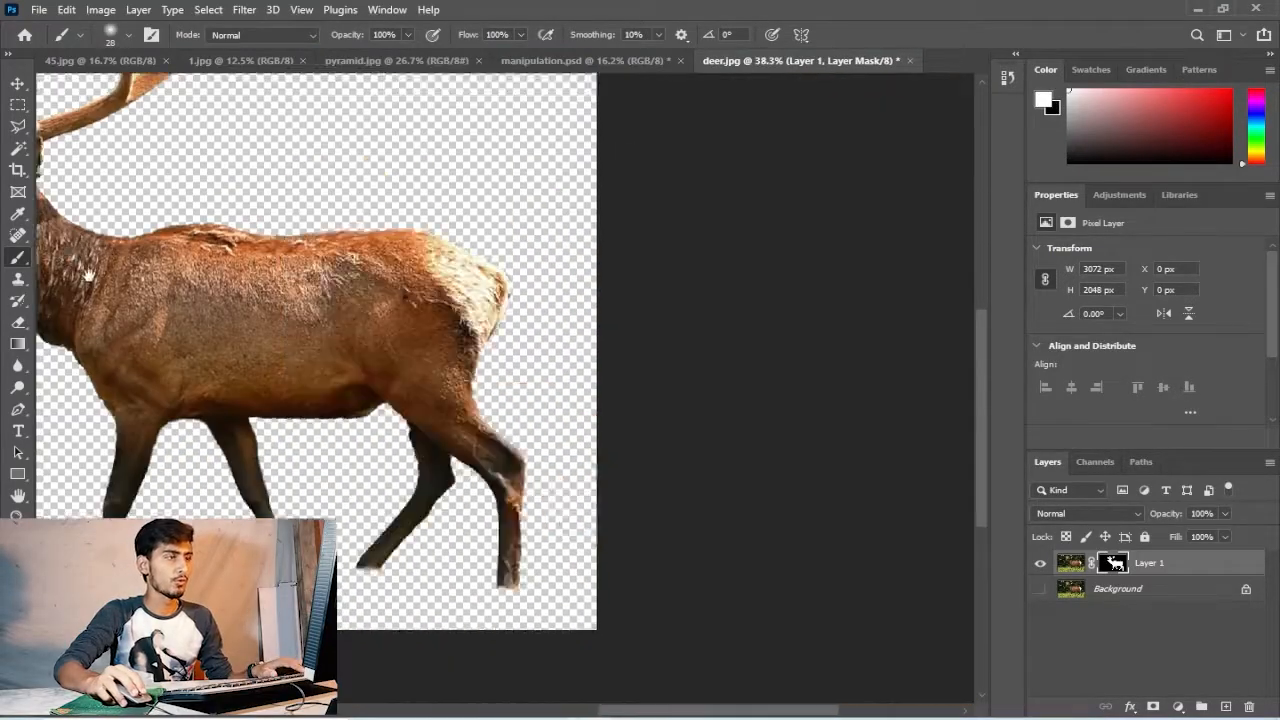
# - Restore the deer's missing muzzle and throat on its mask with a soft white 28 px brush at 100% opacity
pyautogui.moveTo(86, 271); pyautogui.dragTo(417, 309)
pyautogui.scroll(6, 256, 266)
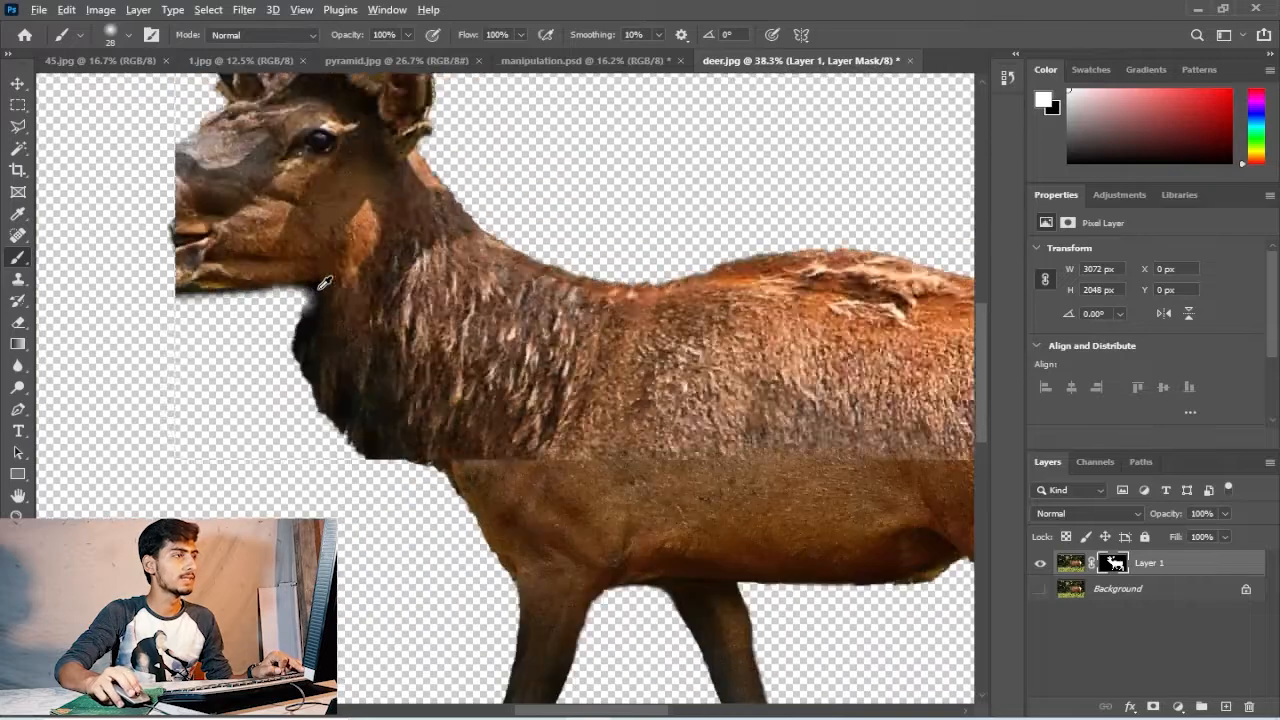
pyautogui.moveTo(290, 302); pyautogui.dragTo(333, 325)
pyautogui.moveTo(284, 290)
pyautogui.mouseDown()
pyautogui.moveTo(287, 353)
pyautogui.moveTo(310, 401)
pyautogui.mouseUp()
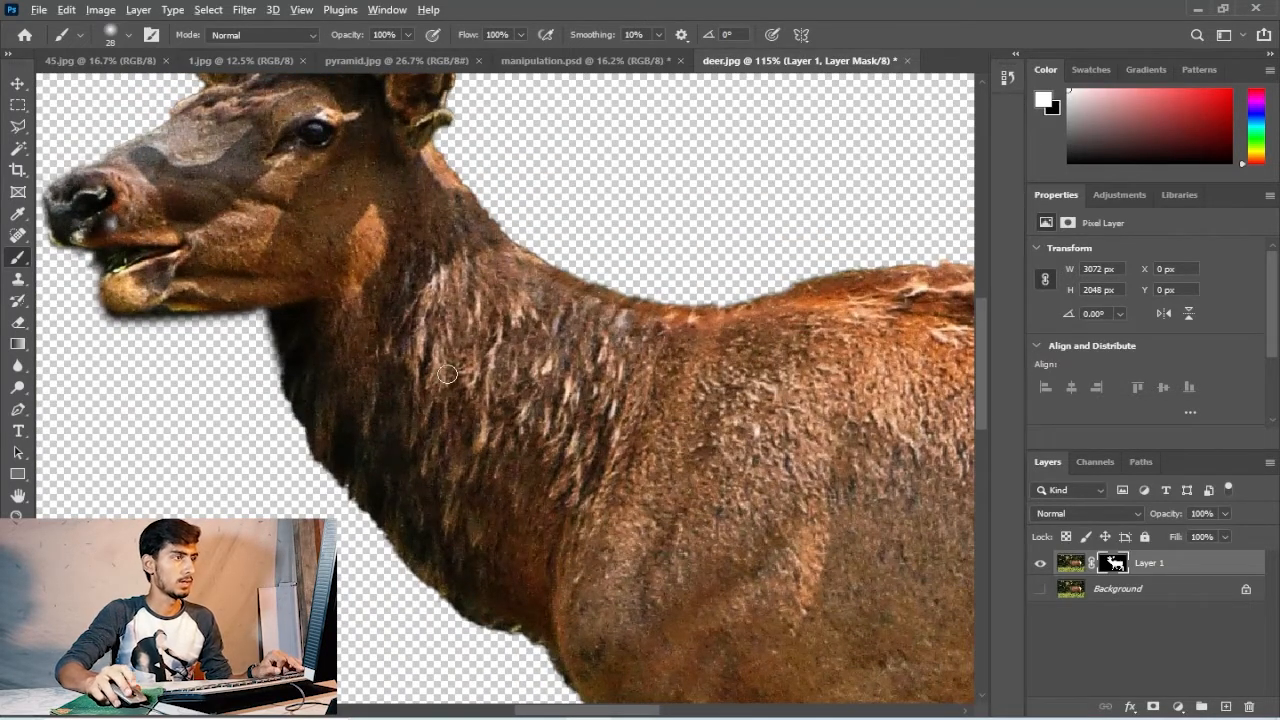
# - Bring the masked deer into manipulation.psd, scale it to about 50% and place it in front of the pyramid
pyautogui.scroll(-8, 506, 385)
pyautogui.press('v')
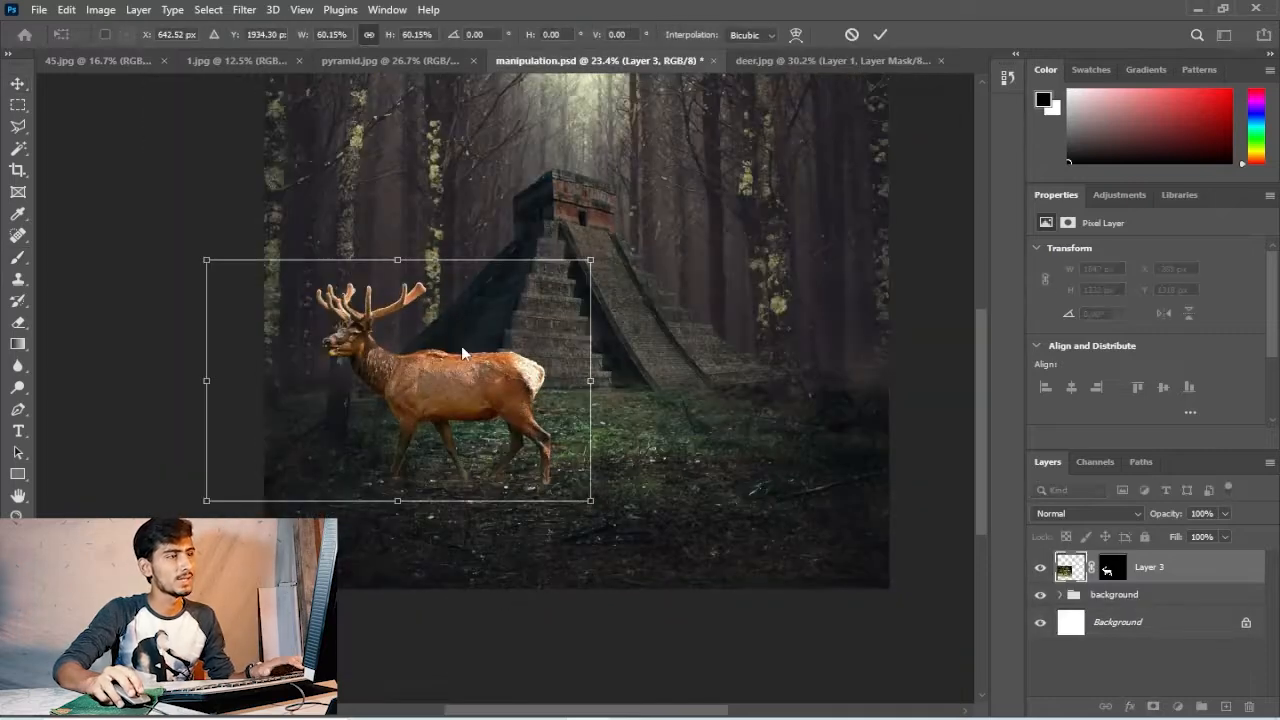
pyautogui.moveTo(600, 266); pyautogui.dragTo(531, 320)
pyautogui.hotkey('ctrl', 'z')
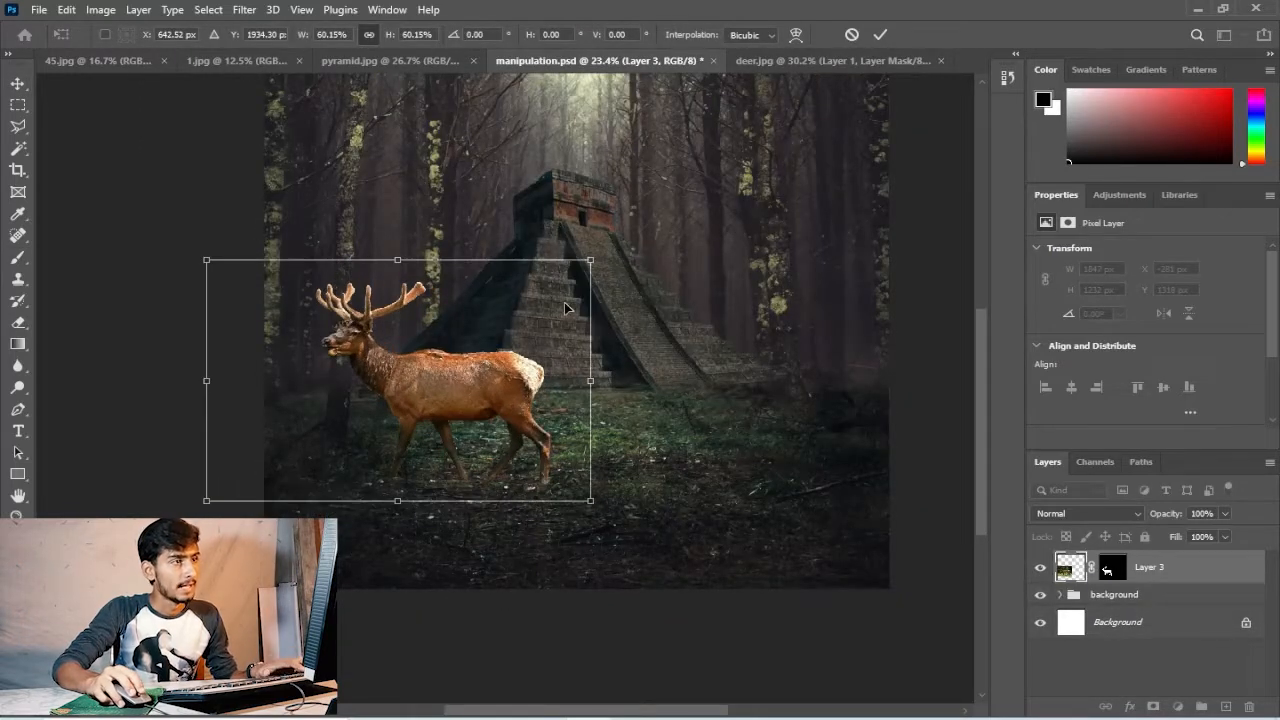
pyautogui.moveTo(590, 259); pyautogui.dragTo(524, 302)
pyautogui.moveTo(453, 376); pyautogui.dragTo(663, 381)
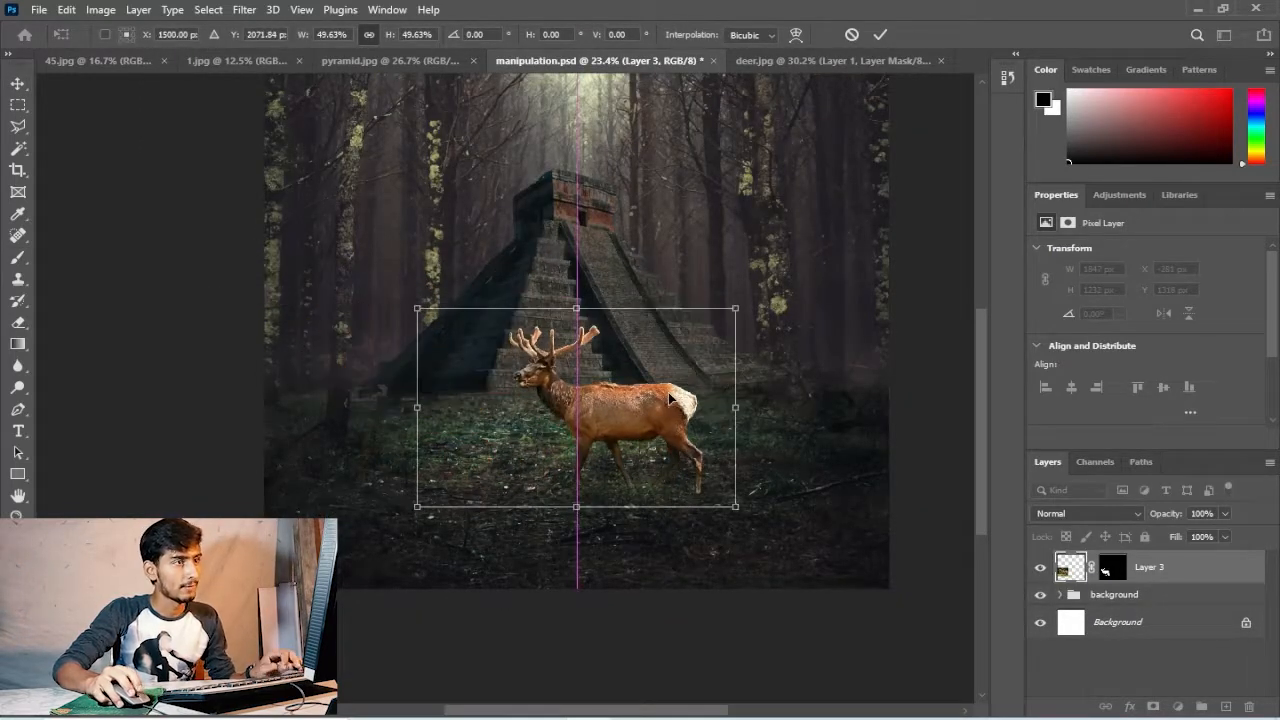
# - Enlarge the deer to about 60%, rotate it -3.29° and reposition it in front of the pyramid
pyautogui.moveTo(736, 308); pyautogui.dragTo(755, 270)
pyautogui.moveTo(668, 412); pyautogui.dragTo(635, 417)
pyautogui.moveTo(735, 280); pyautogui.dragTo(768, 205)
pyautogui.hotkey('ctrl', 'z')
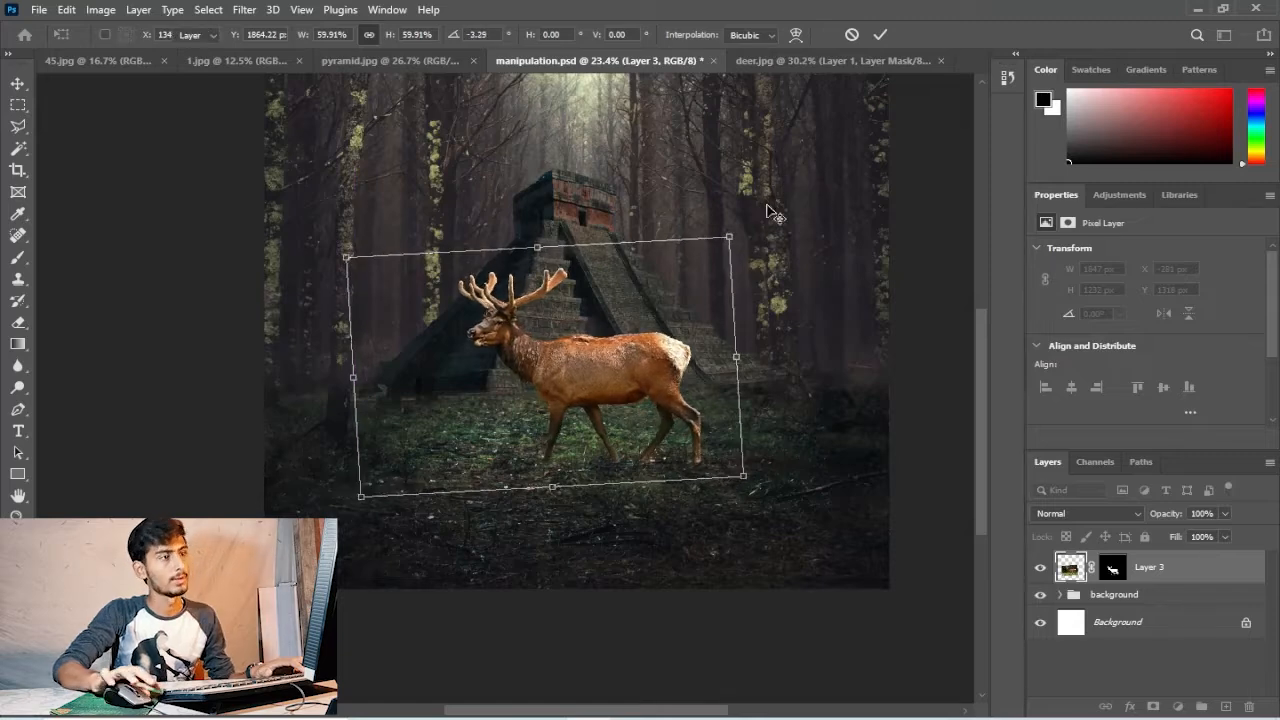
pyautogui.press('Return')
# - Examine the deer's size and placement against the pyramid and the forest floor
pyautogui.scroll(-4, 709, 320)
pyautogui.scroll(3, 665, 332)
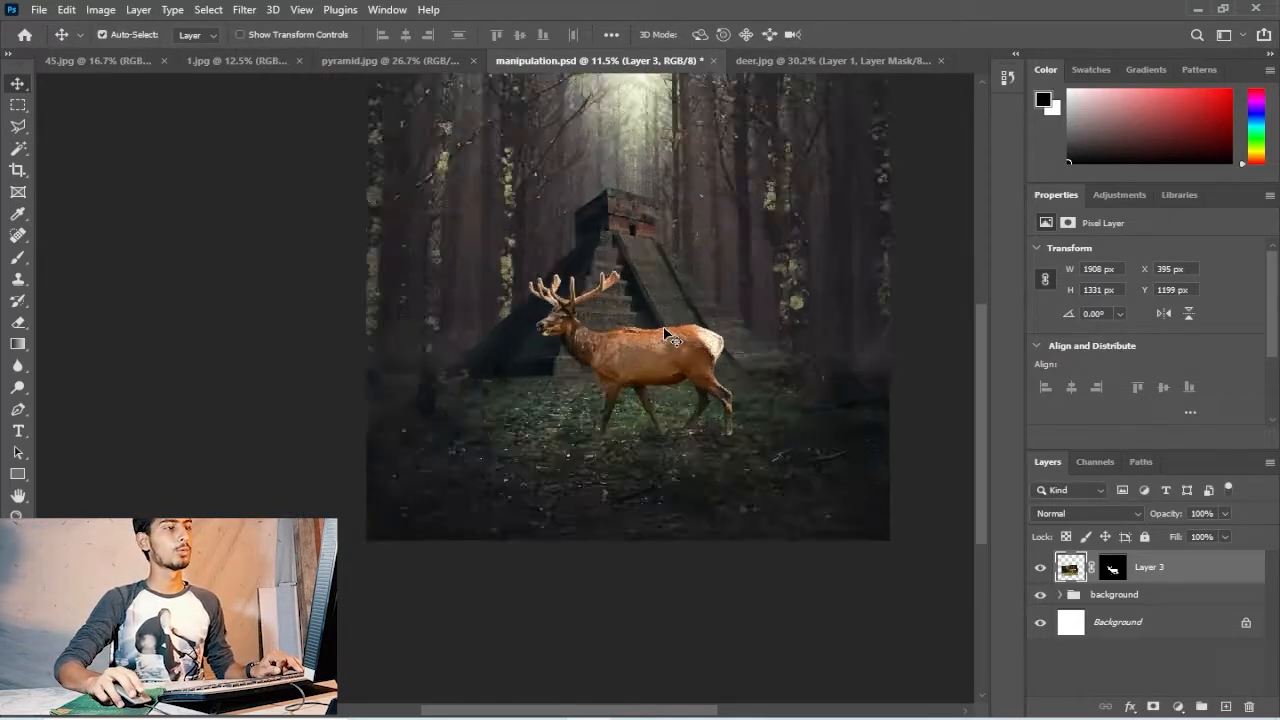
pyautogui.scroll(3, 665, 332)
pyautogui.moveTo(726, 275); pyautogui.dragTo(727, 310)
pyautogui.scroll(-1, 694, 318)
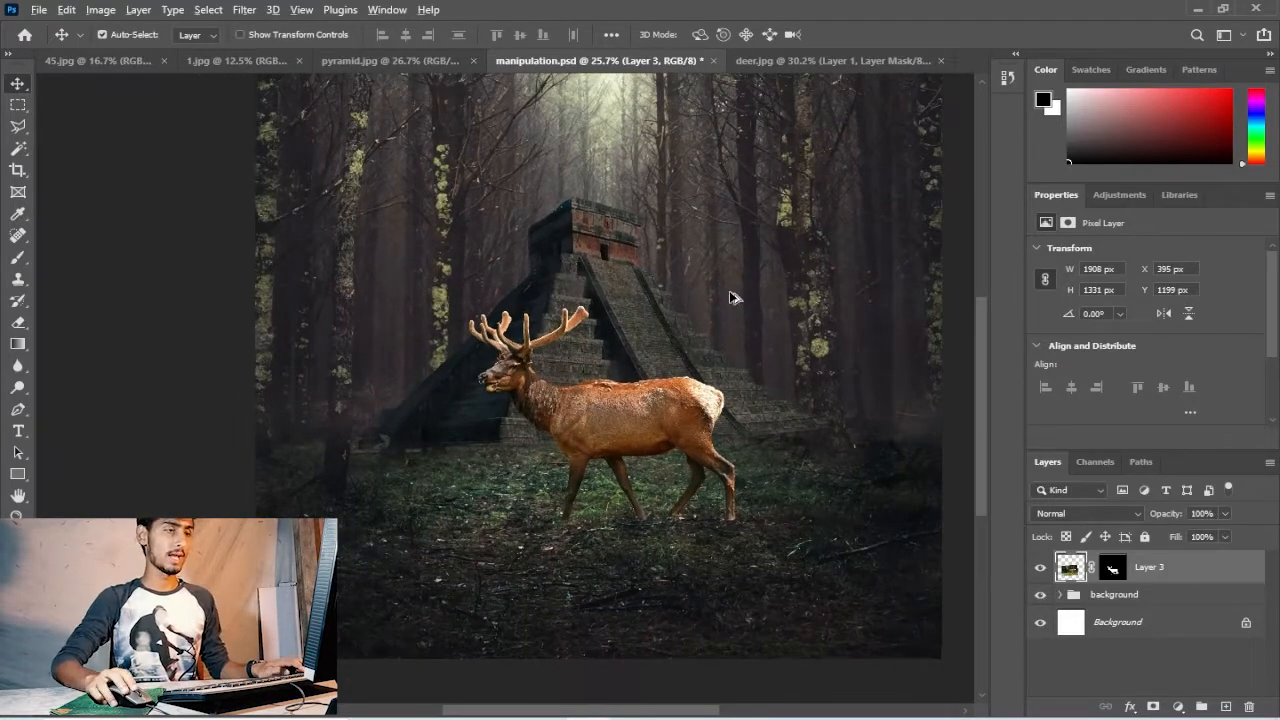
pyautogui.scroll(-1, 734, 298)
pyautogui.moveTo(731, 259); pyautogui.dragTo(703, 333)
pyautogui.moveTo(700, 430); pyautogui.dragTo(694, 379)
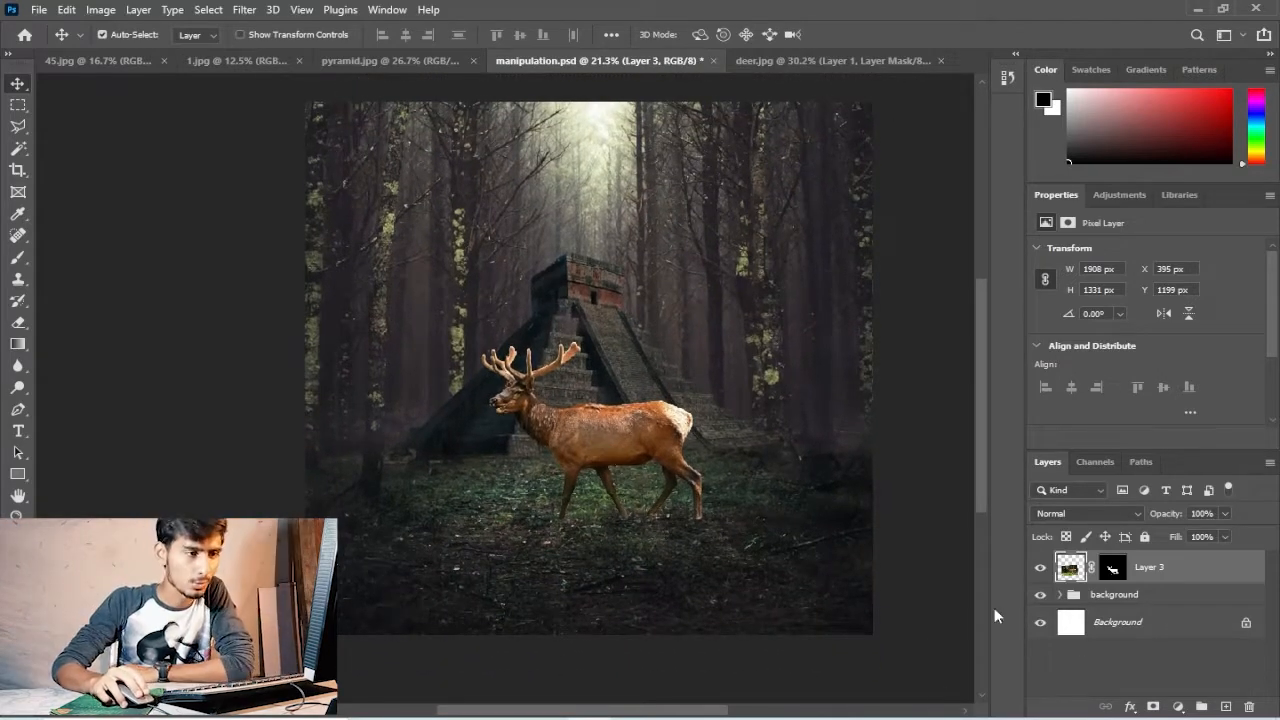
pyautogui.click(1178, 707)
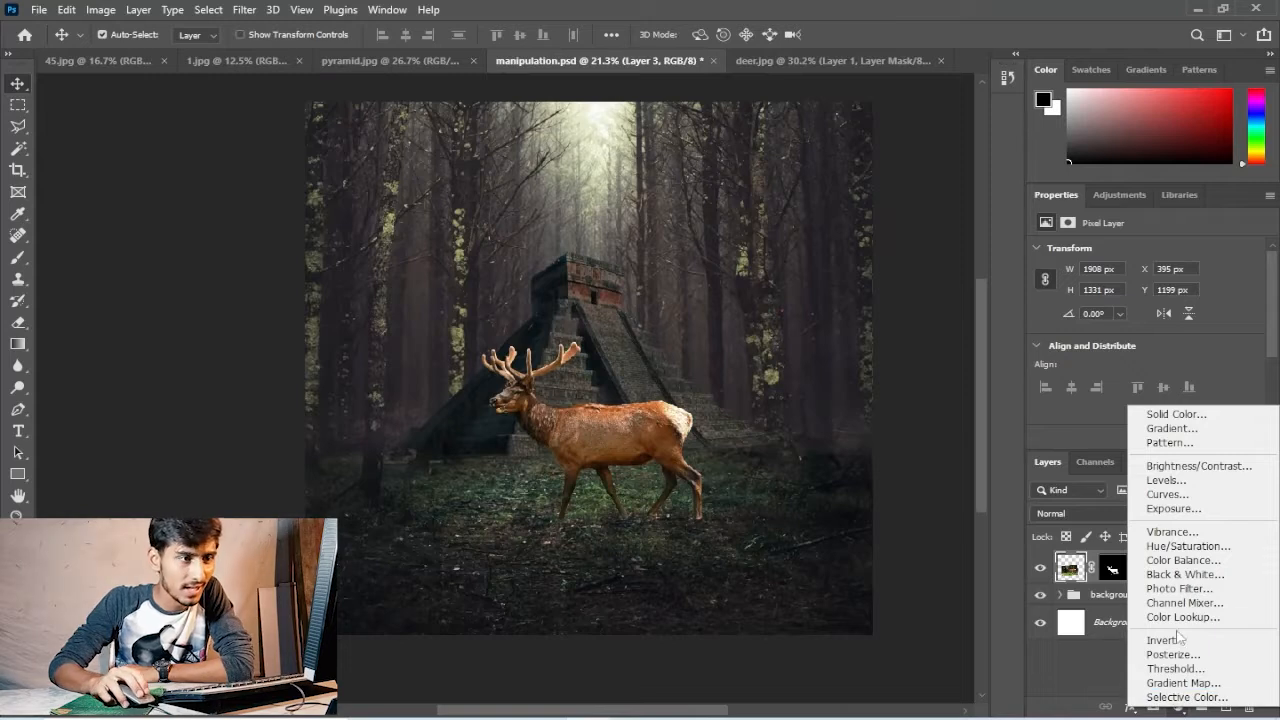
pyautogui.click(1170, 493)
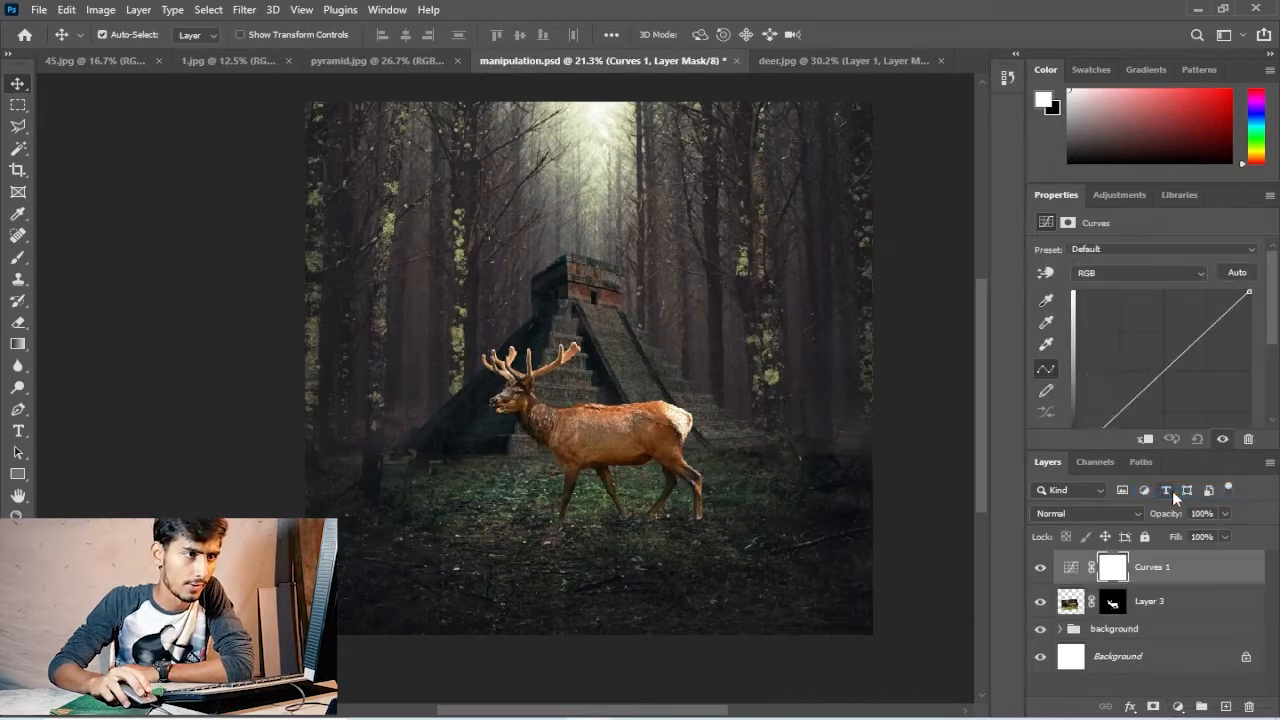
pyautogui.click(1145, 440)
pyautogui.moveTo(1201, 335)
pyautogui.mouseDown()
pyautogui.moveTo(1212, 345)
pyautogui.moveTo(1176, 331)
pyautogui.mouseUp()
# - Darken the deer with a Levels adjustment clipped to its layer, with shadow input 25 and midtones 0.96
pyautogui.scroll(-2, 1233, 332)
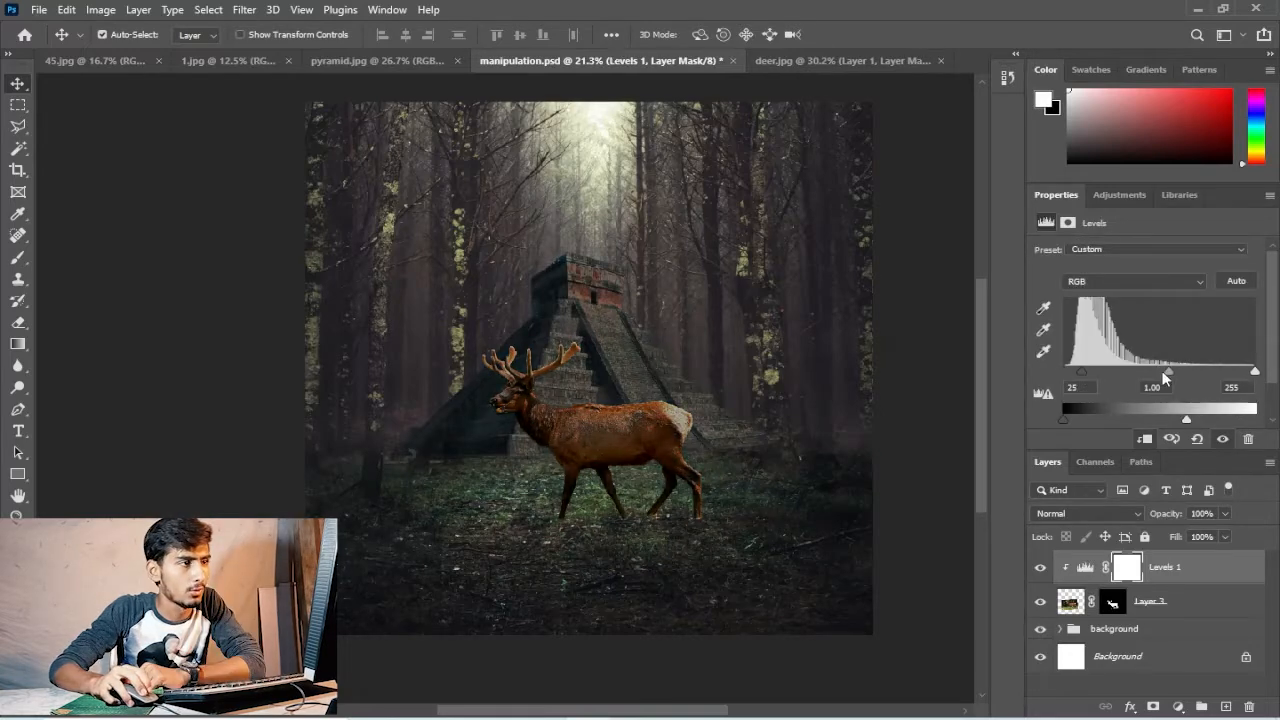
pyautogui.moveTo(1164, 372)
pyautogui.mouseDown()
pyautogui.moveTo(1178, 371)
pyautogui.moveTo(1167, 372)
pyautogui.mouseUp()
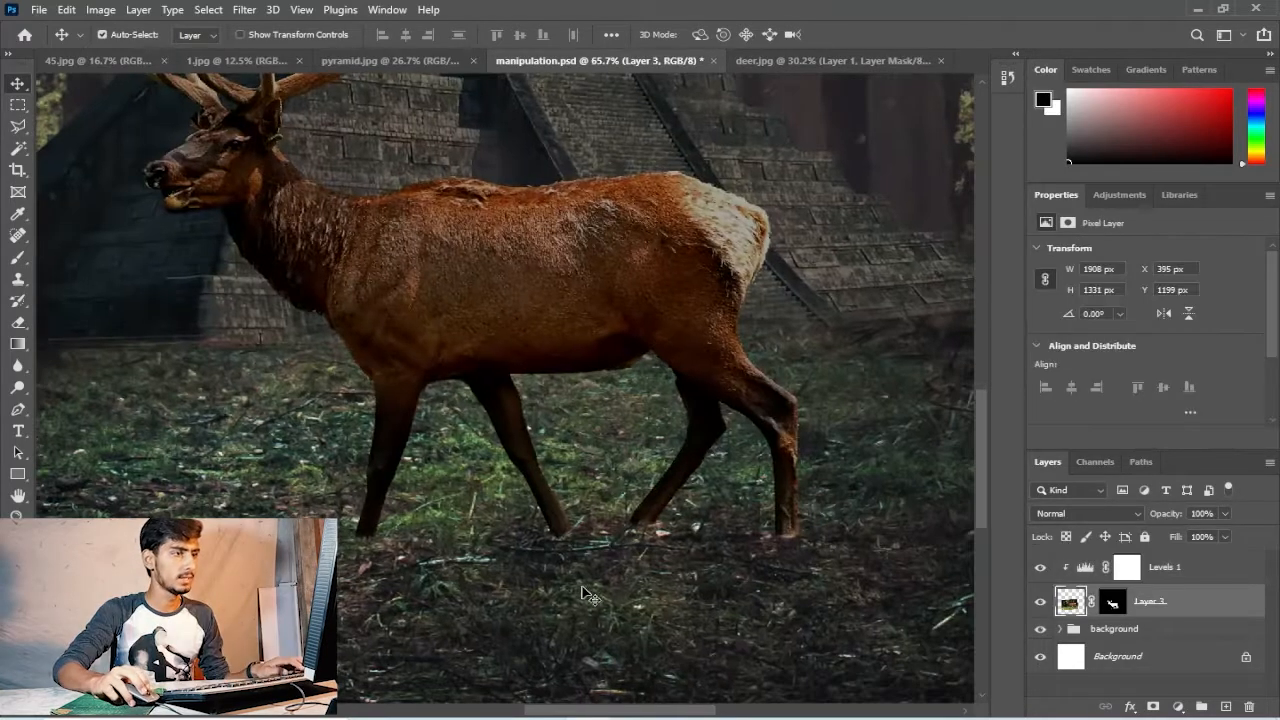
# - Paint the deer's hooves solid black on its layer with a soft 28 px brush at 100% opacity
pyautogui.keyDown('ctrl'); pyautogui.click(581, 577); pyautogui.keyUp('ctrl')
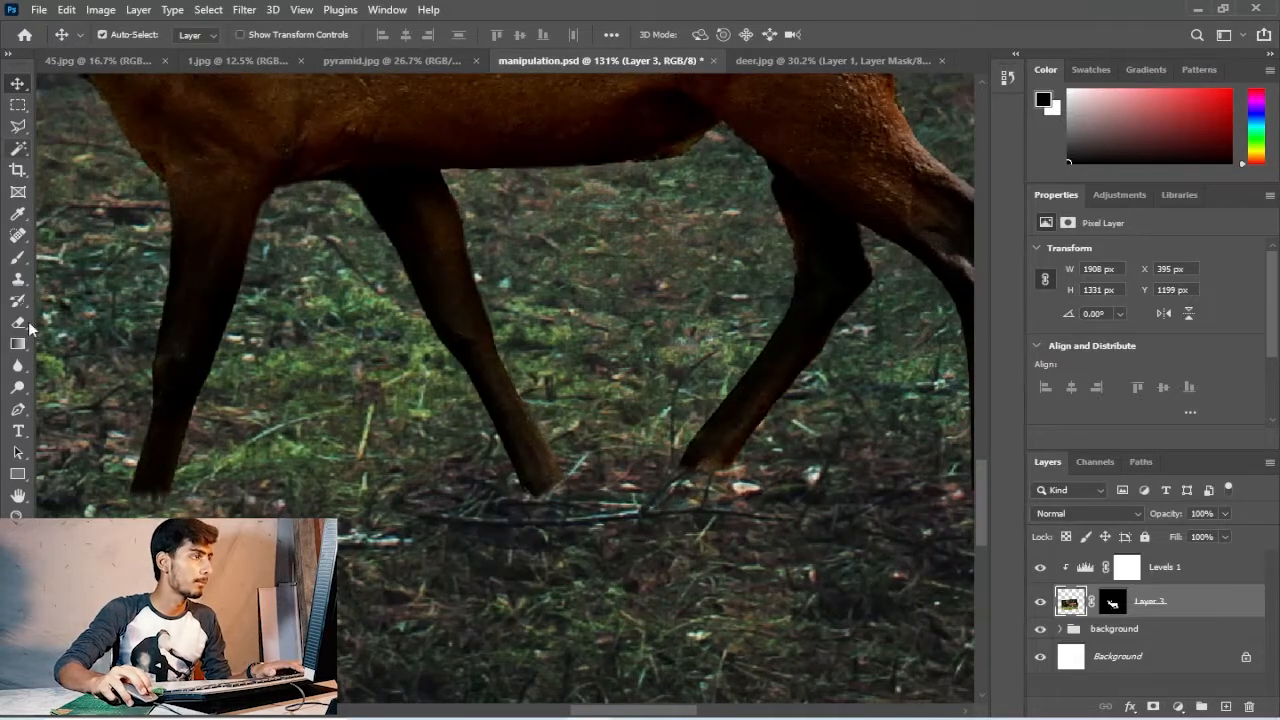
pyautogui.click(20, 260)
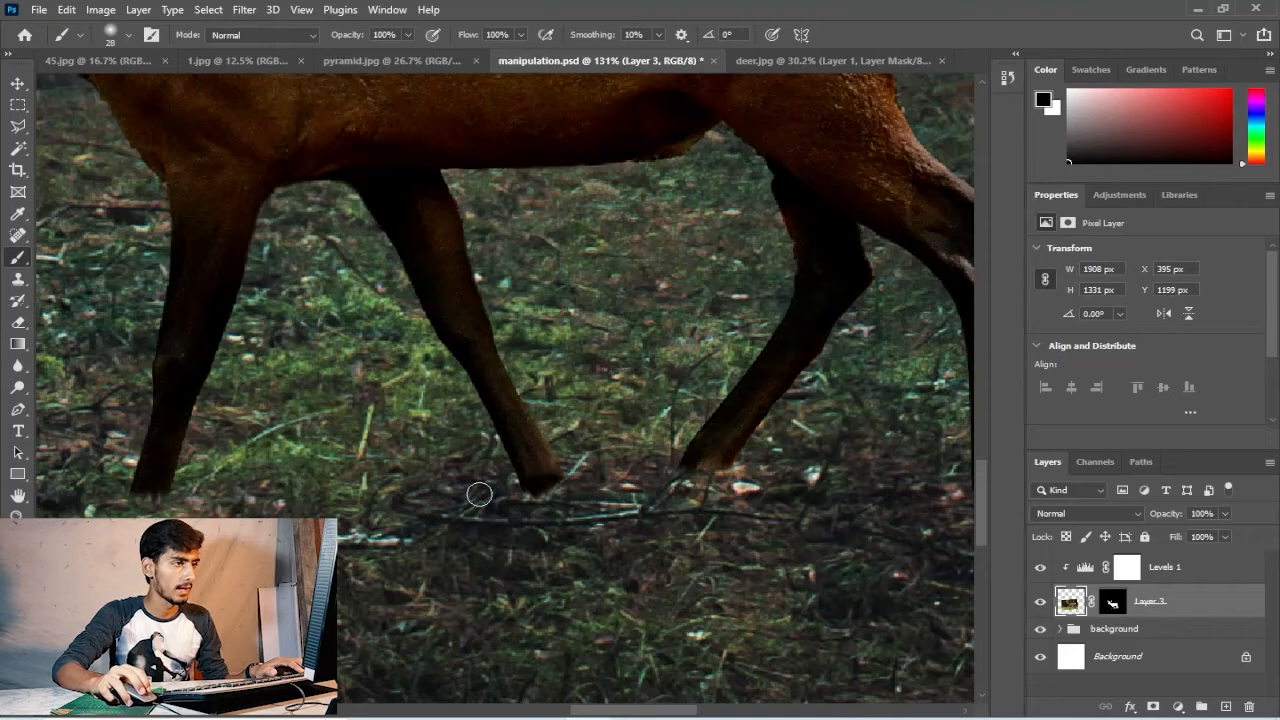
pyautogui.moveTo(545, 492); pyautogui.dragTo(260, 468)
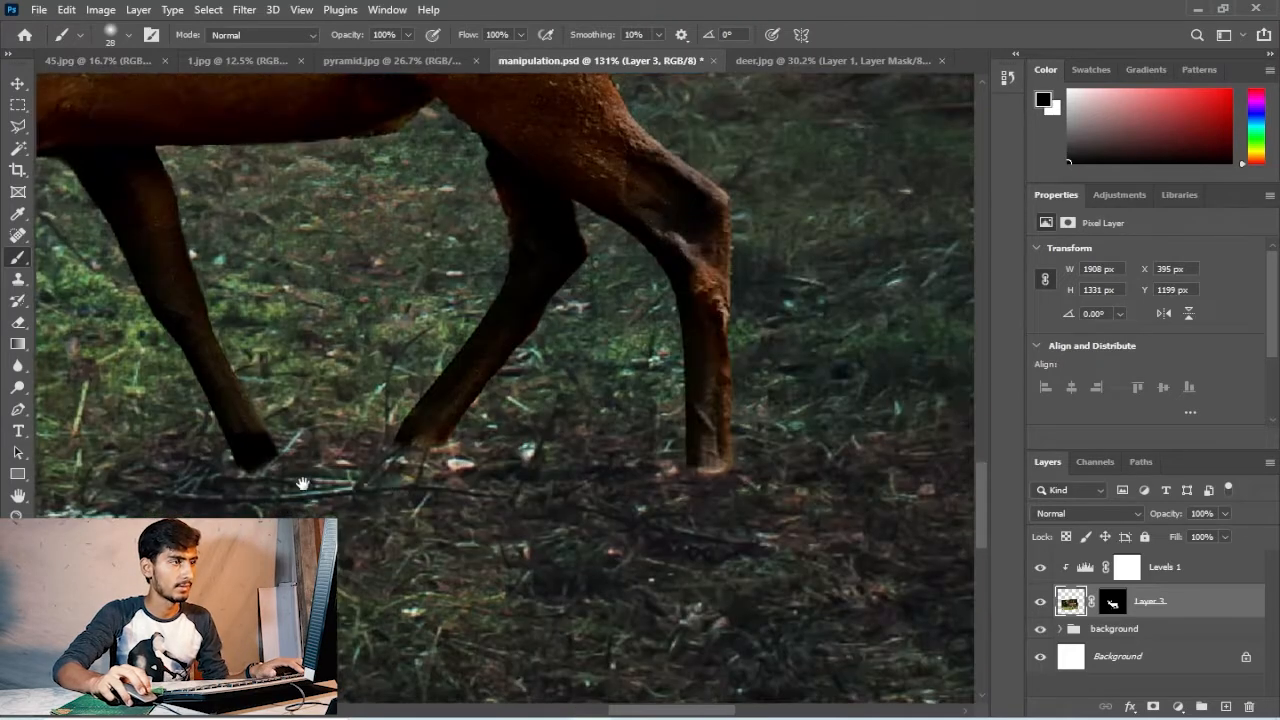
pyautogui.moveTo(443, 445); pyautogui.dragTo(418, 450)
pyautogui.moveTo(702, 467); pyautogui.dragTo(746, 478)
pyautogui.moveTo(405, 475); pyautogui.dragTo(874, 481)
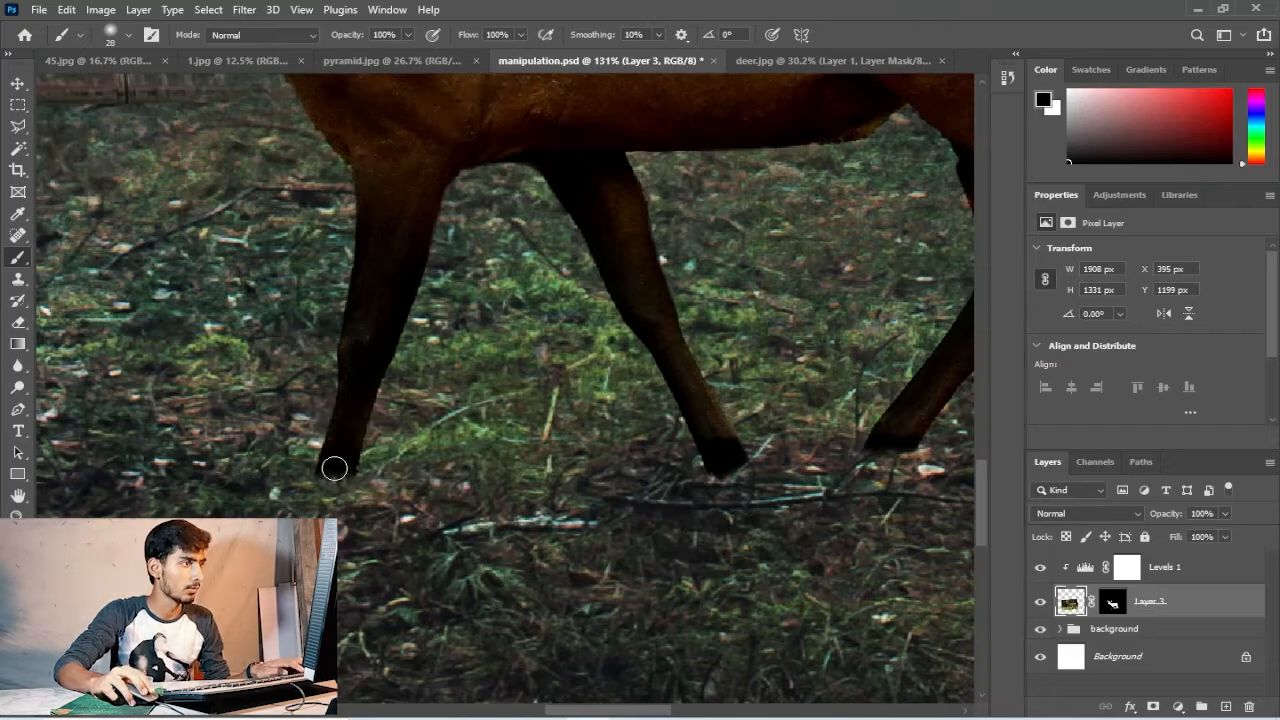
# - Refine the black paint at close range so it fully covers the bottom of each of the deer's hooves
pyautogui.scroll(4, 340, 470)
pyautogui.moveTo(736, 509); pyautogui.dragTo(220, 472)
pyautogui.moveTo(580, 420); pyautogui.dragTo(494, 445)
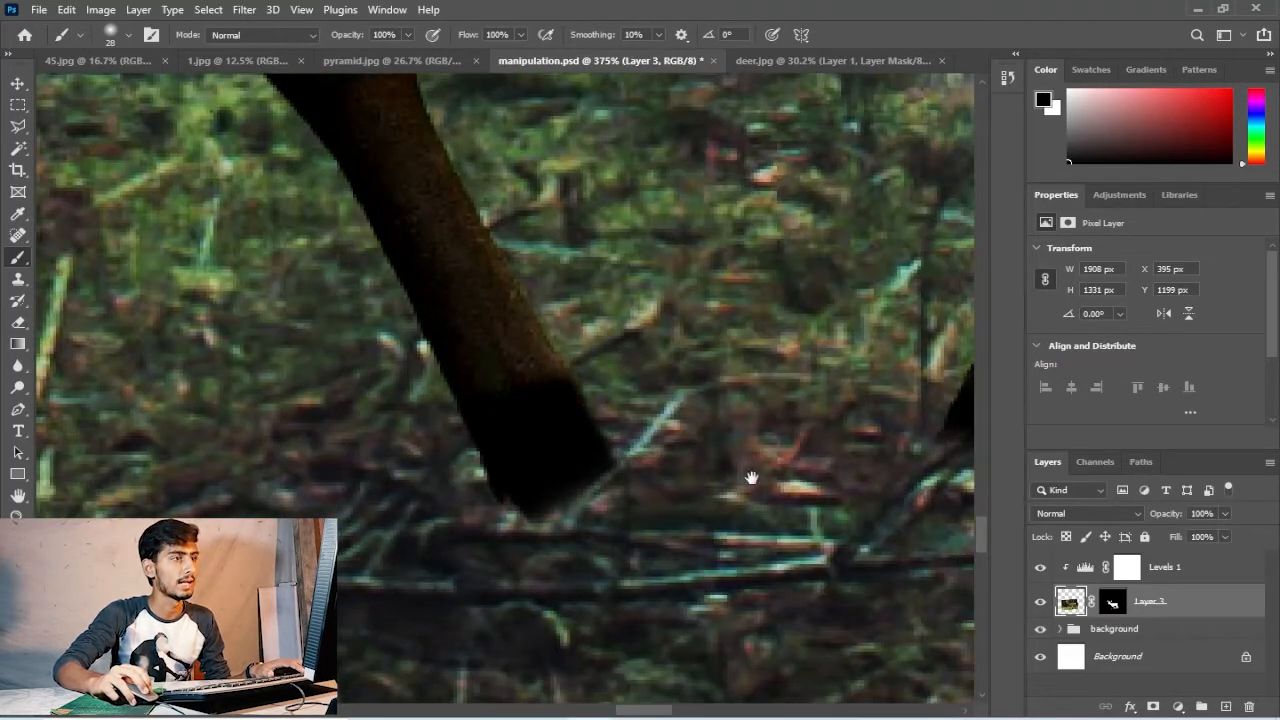
pyautogui.moveTo(752, 478); pyautogui.dragTo(160, 491)
pyautogui.moveTo(520, 392); pyautogui.dragTo(476, 389)
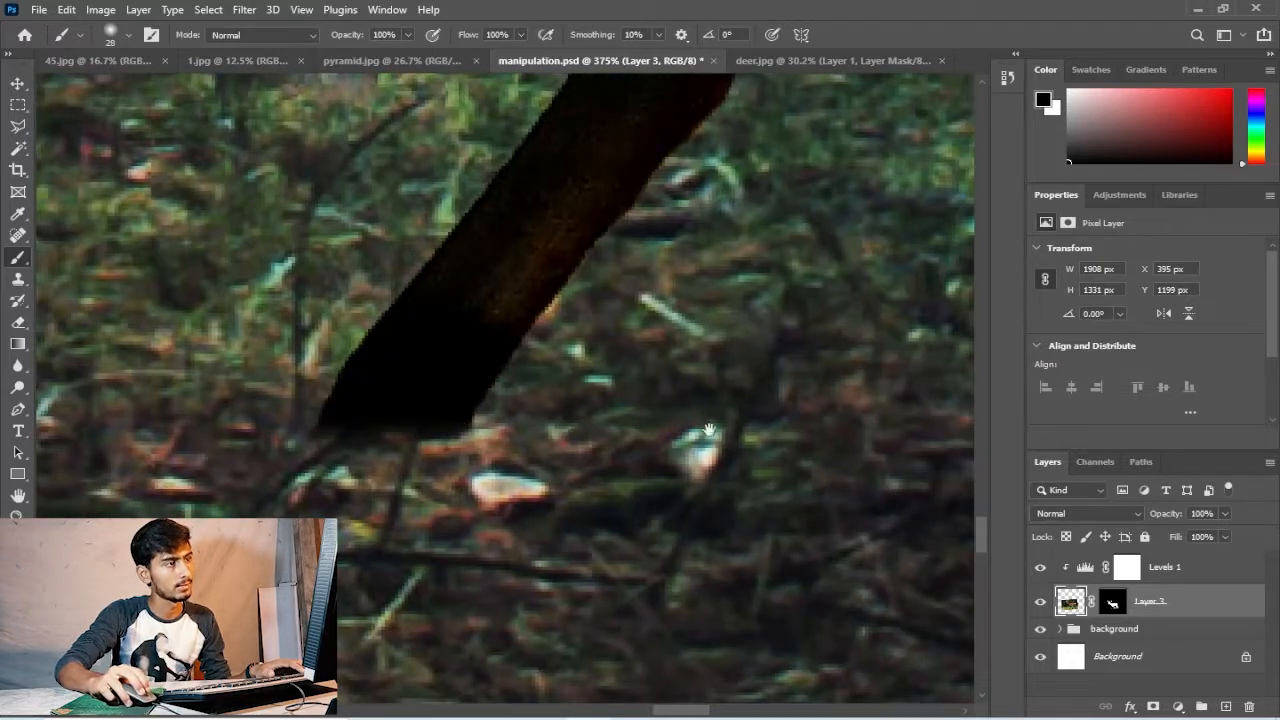
pyautogui.moveTo(709, 429); pyautogui.dragTo(174, 451)
pyautogui.moveTo(300, 406)
pyautogui.mouseDown()
pyautogui.moveTo(154, 410)
pyautogui.moveTo(320, 435)
pyautogui.mouseUp()
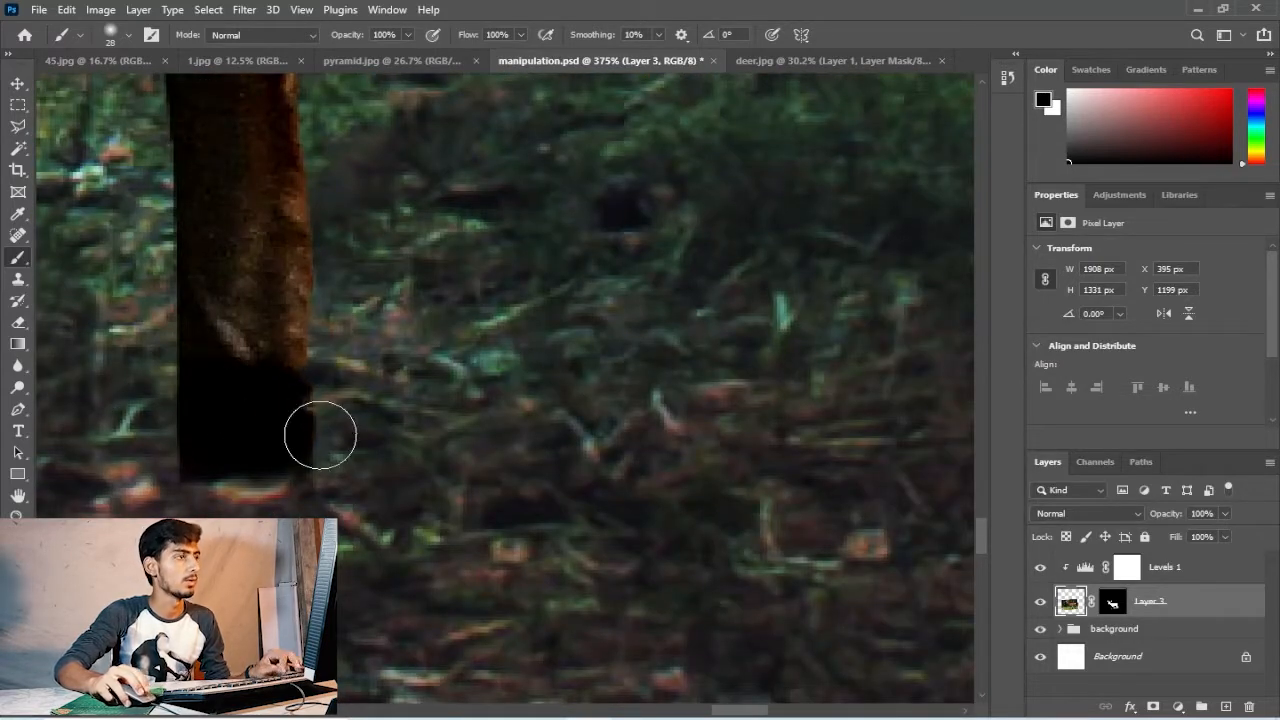
# - Scale the deer down in front of the pyramid and reshape its body and legs with a custom warp
pyautogui.scroll(-10, 320, 435)
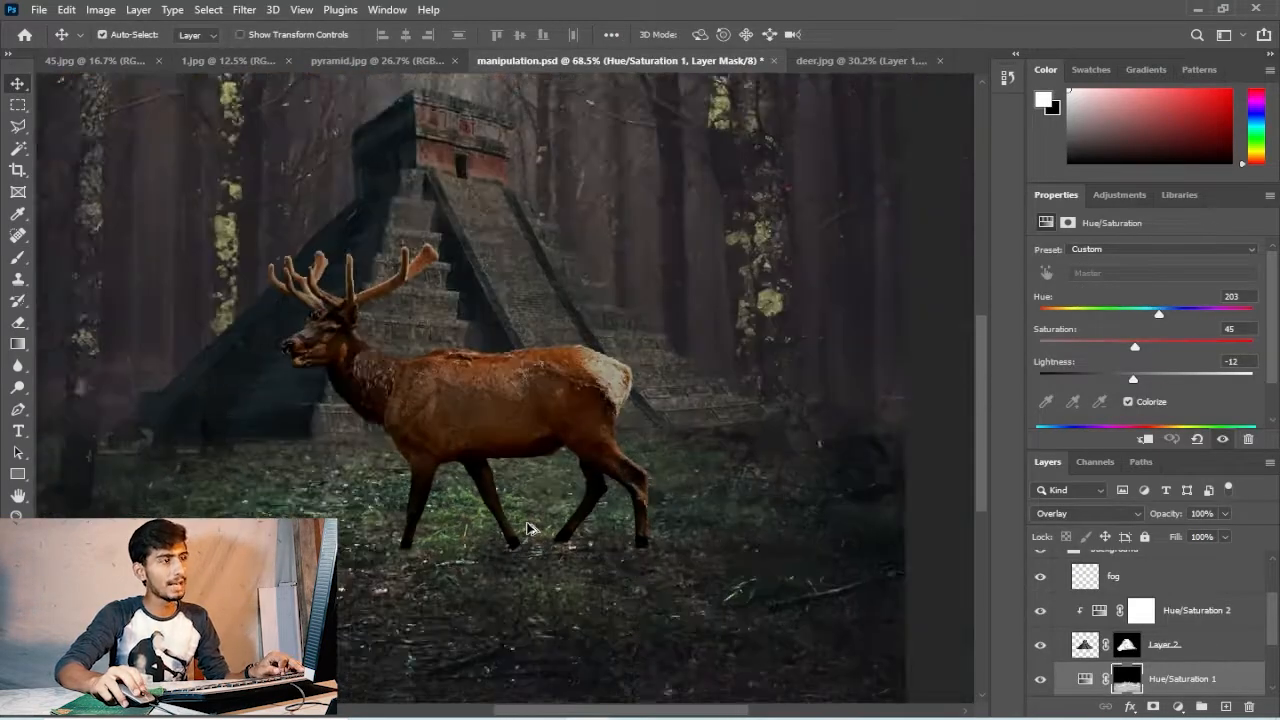
pyautogui.scroll(-2, 529, 528)
pyautogui.moveTo(500, 409); pyautogui.dragTo(486, 429)
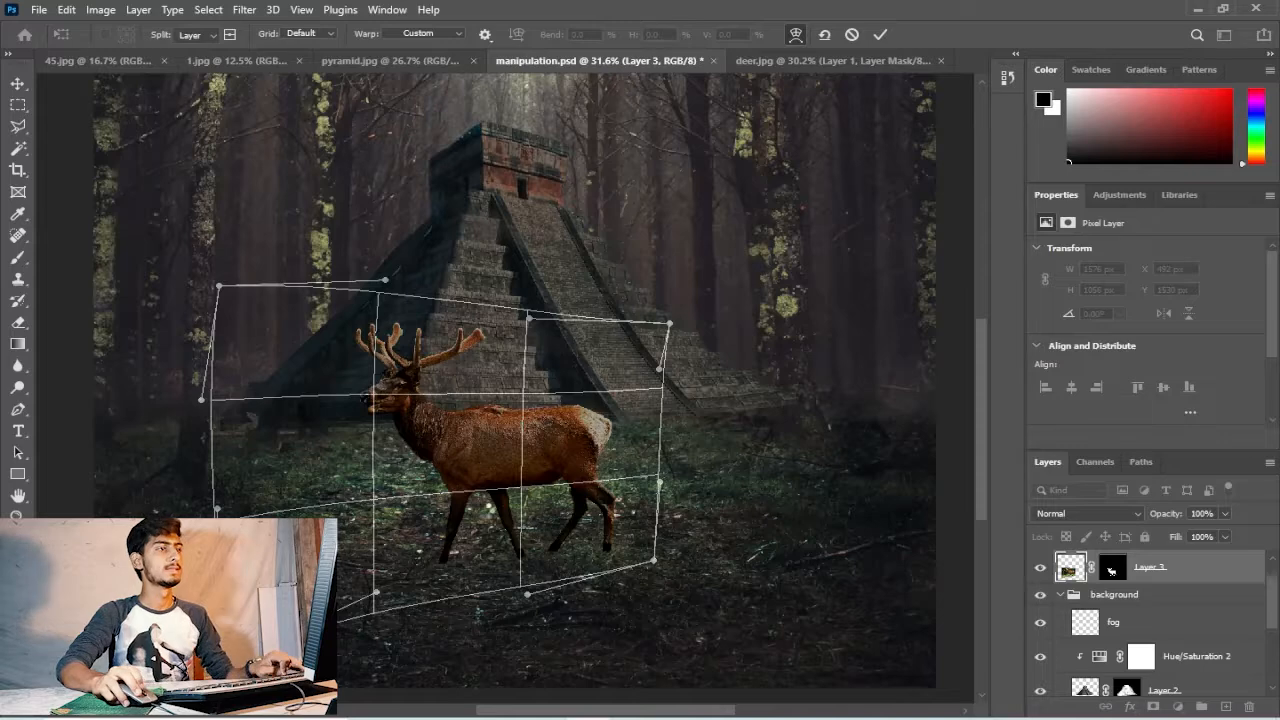
pyautogui.scroll(-3, 541, 500)
pyautogui.press('Return')
pyautogui.scroll(-1, 528, 534)
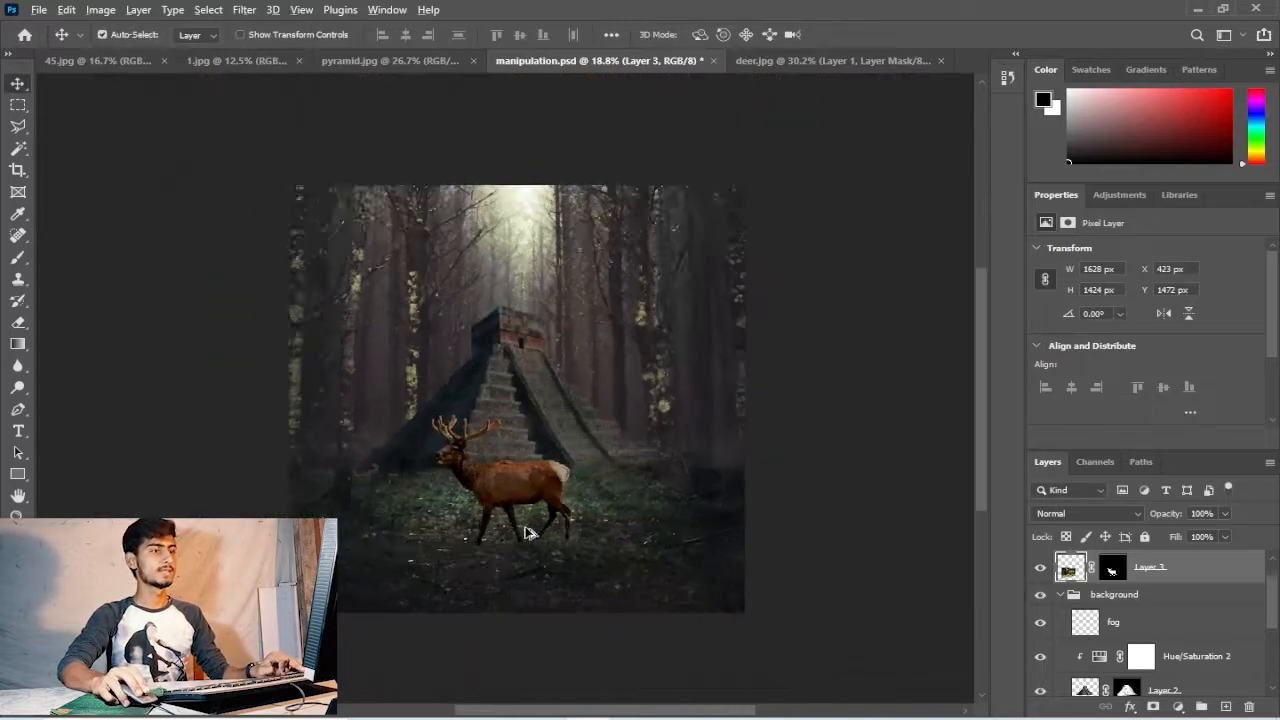
# - Add a Brightness/Contrast adjustment above the deer's Levels layer with brightness -150 and invert its mask to black
pyautogui.scroll(2, 529, 533)
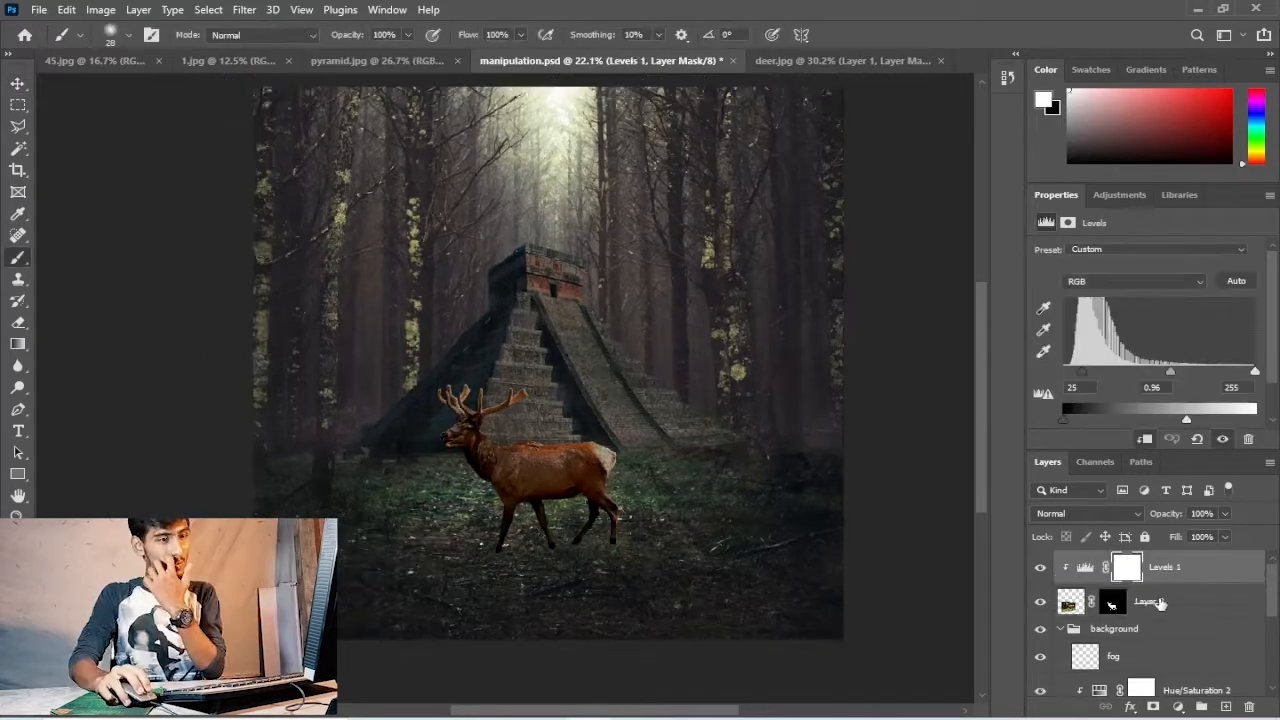
pyautogui.click(1176, 706)
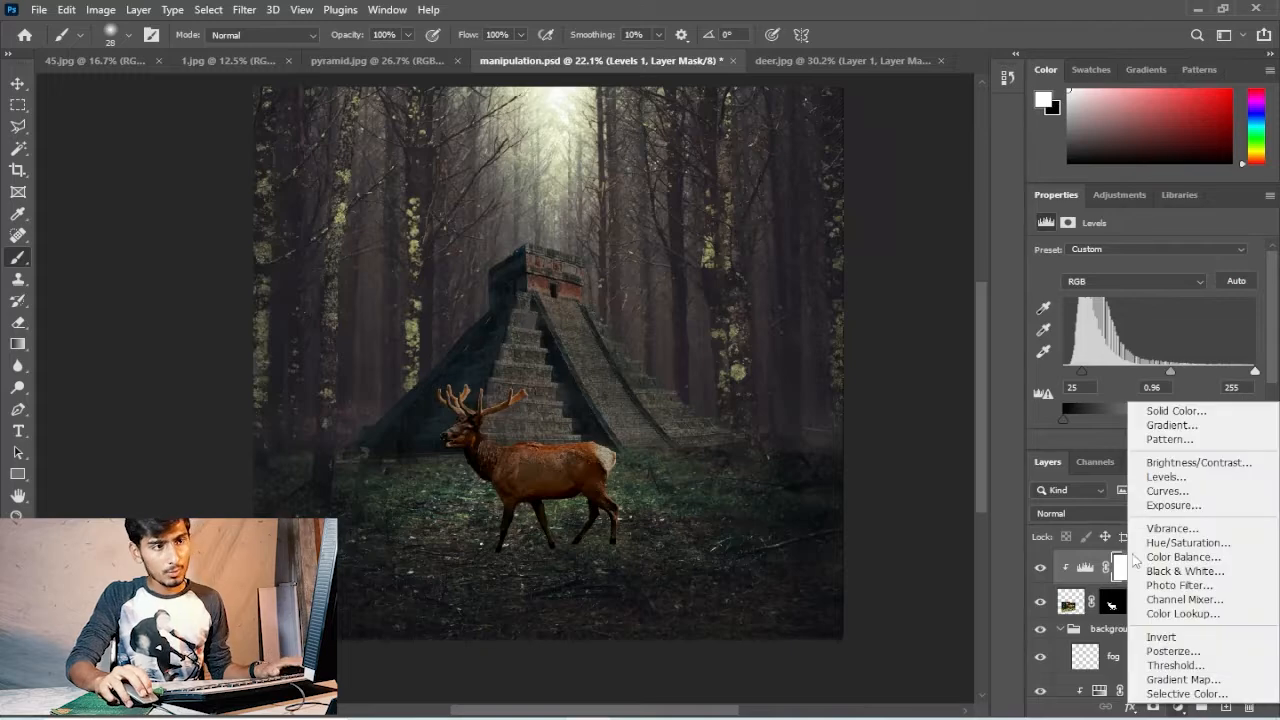
pyautogui.click(1172, 464)
pyautogui.moveTo(1144, 300); pyautogui.dragTo(934, 306)
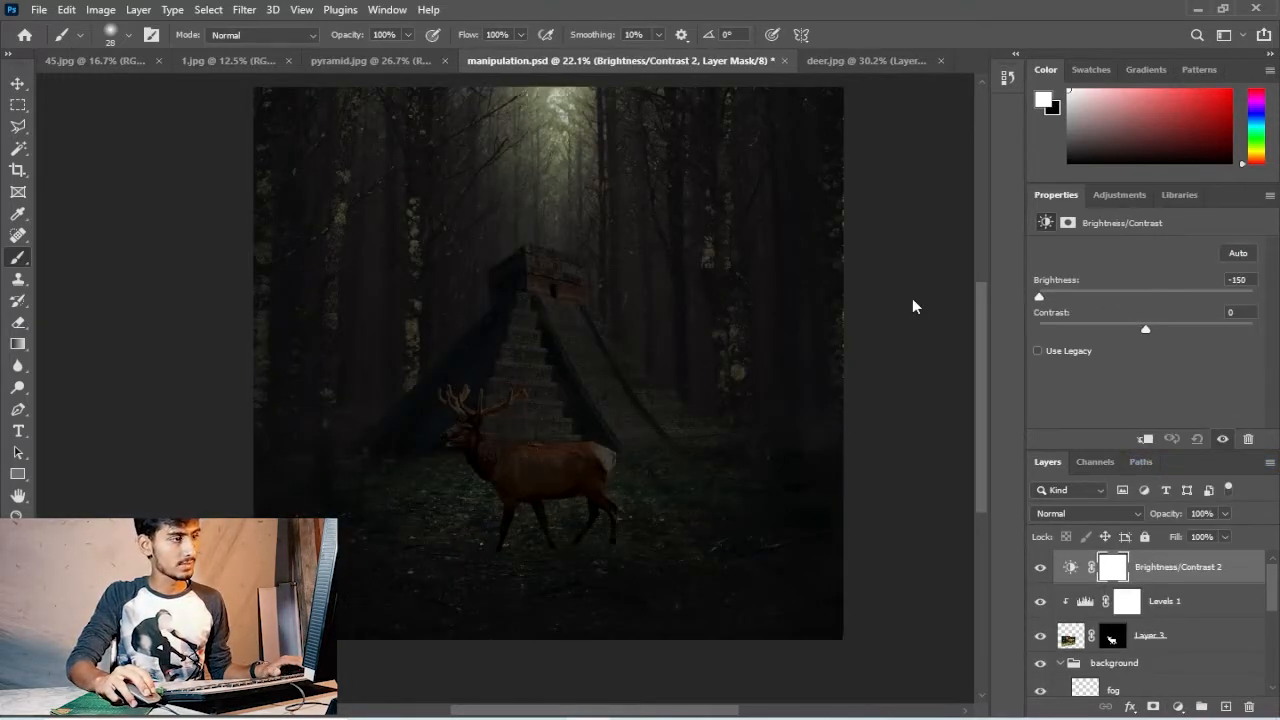
pyautogui.click(1105, 570)
pyautogui.hotkey('ctrl', 'i')
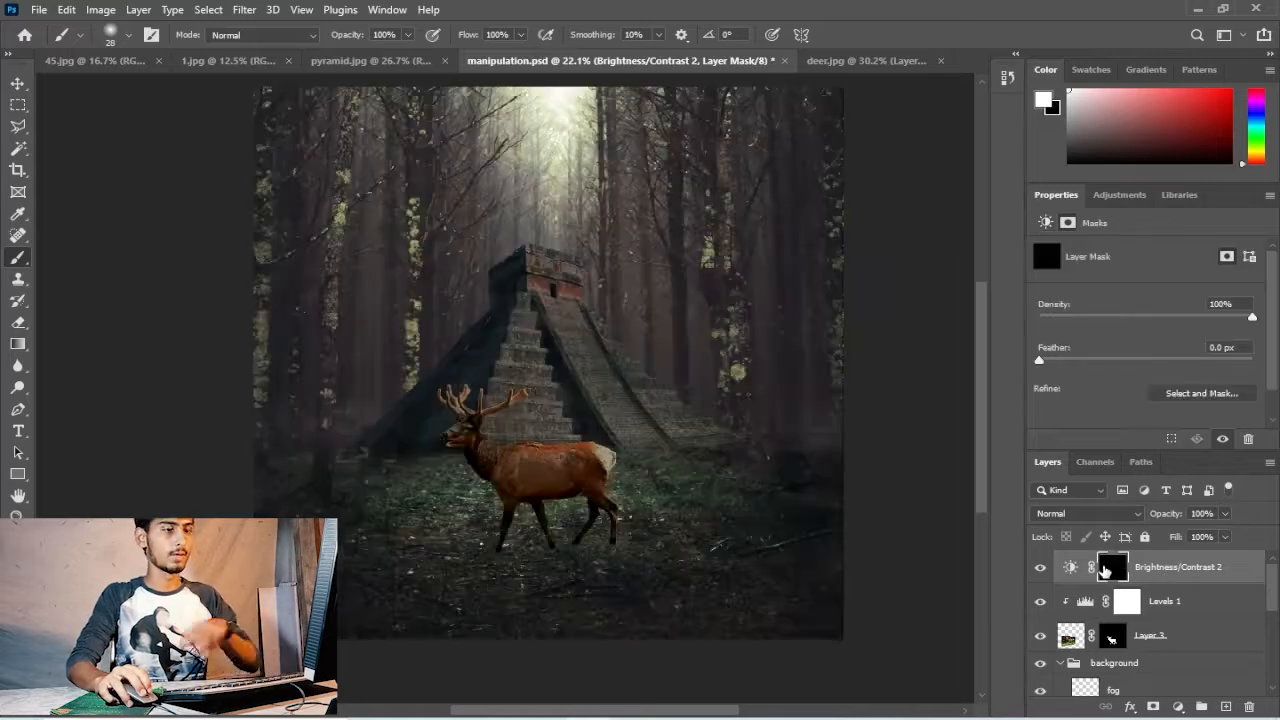
# - Paint a shadow on the ground beneath the deer with a soft white 117 px brush at 30% opacity, 50% flow and 15% smoothing
pyautogui.scroll(5, 489, 525)
pyautogui.rightClick(570, 425)
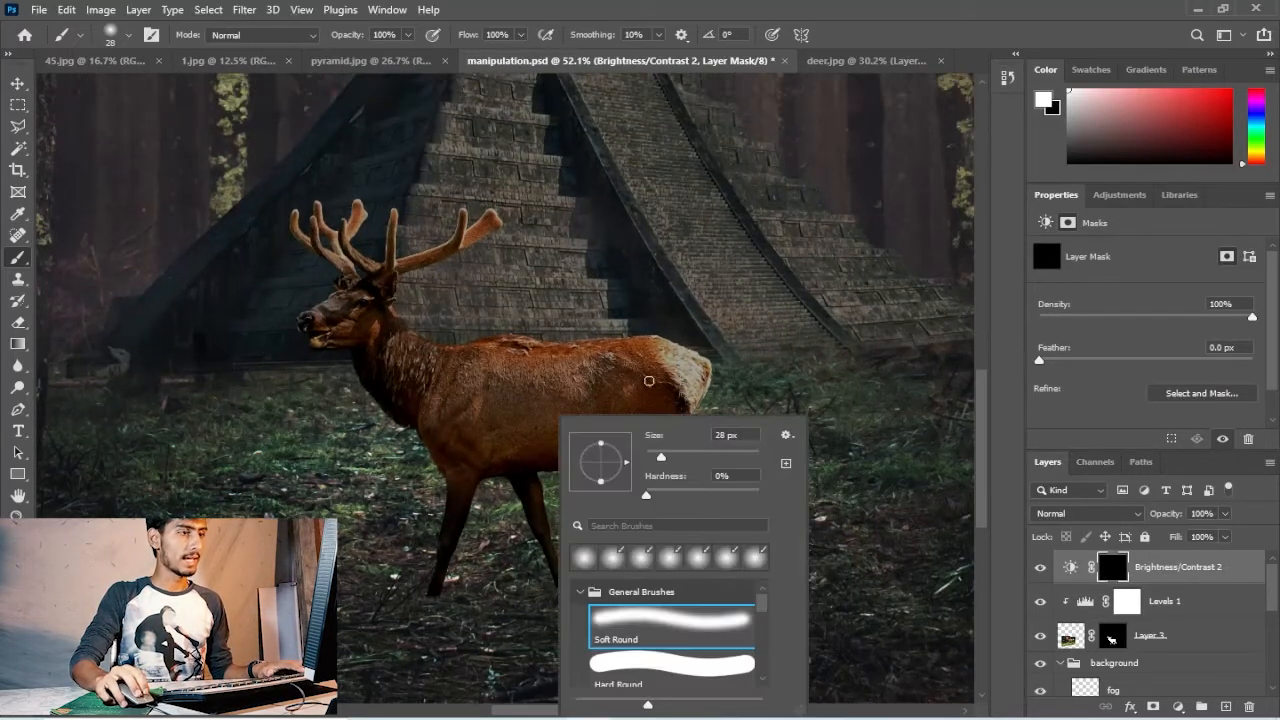
pyautogui.moveTo(703, 457); pyautogui.dragTo(708, 457)
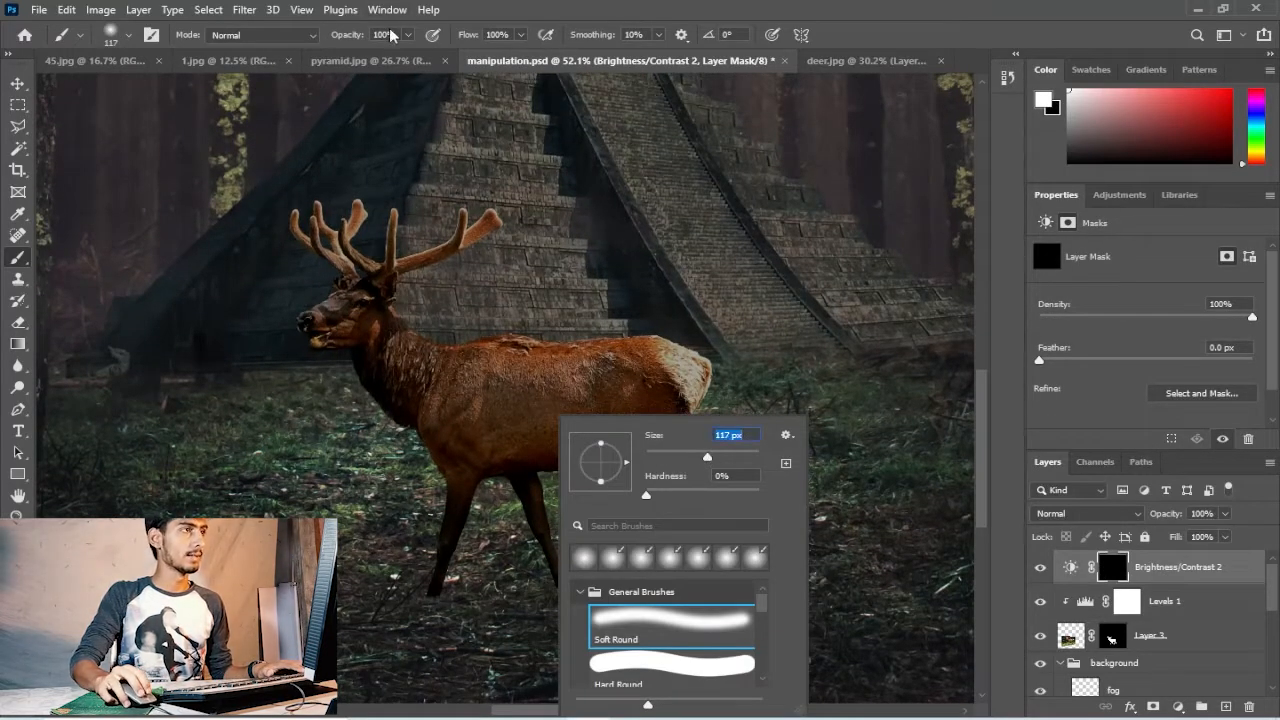
pyautogui.moveTo(392, 35); pyautogui.dragTo(314, 54)
pyautogui.write('30')
pyautogui.press('Return')
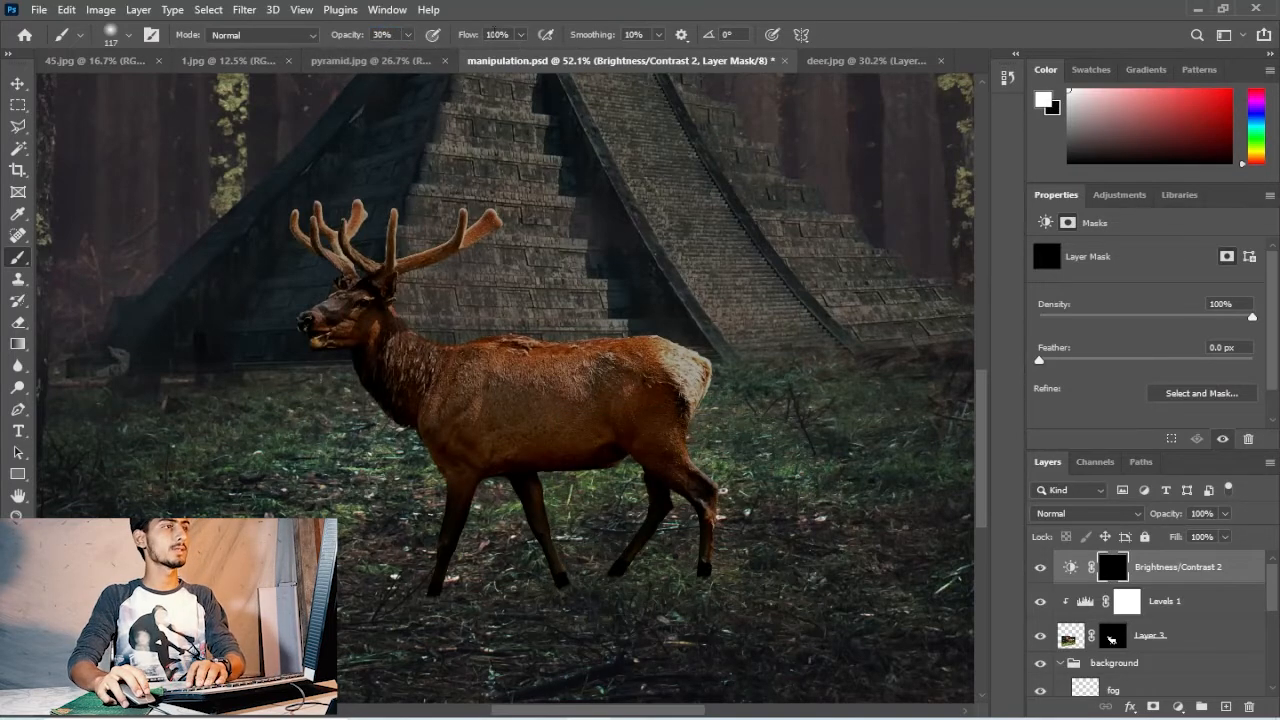
pyautogui.write('50')
pyautogui.press('Return')
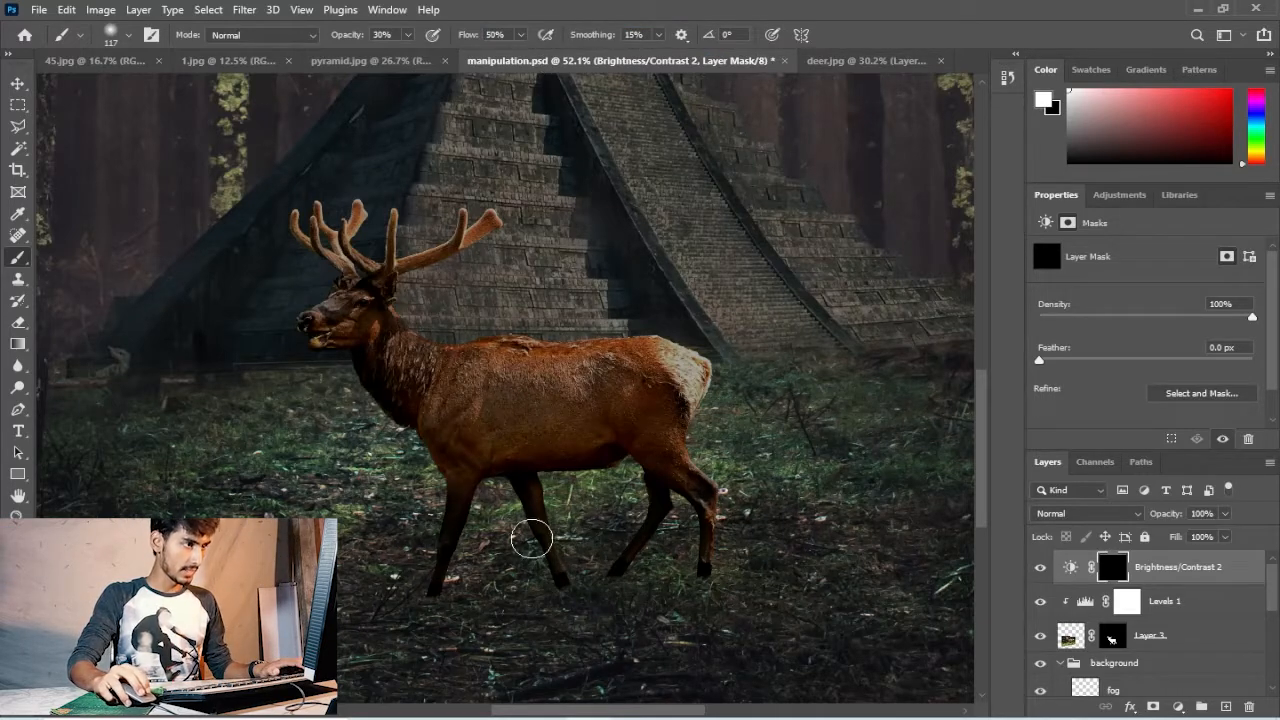
pyautogui.scroll(-5, 521, 500)
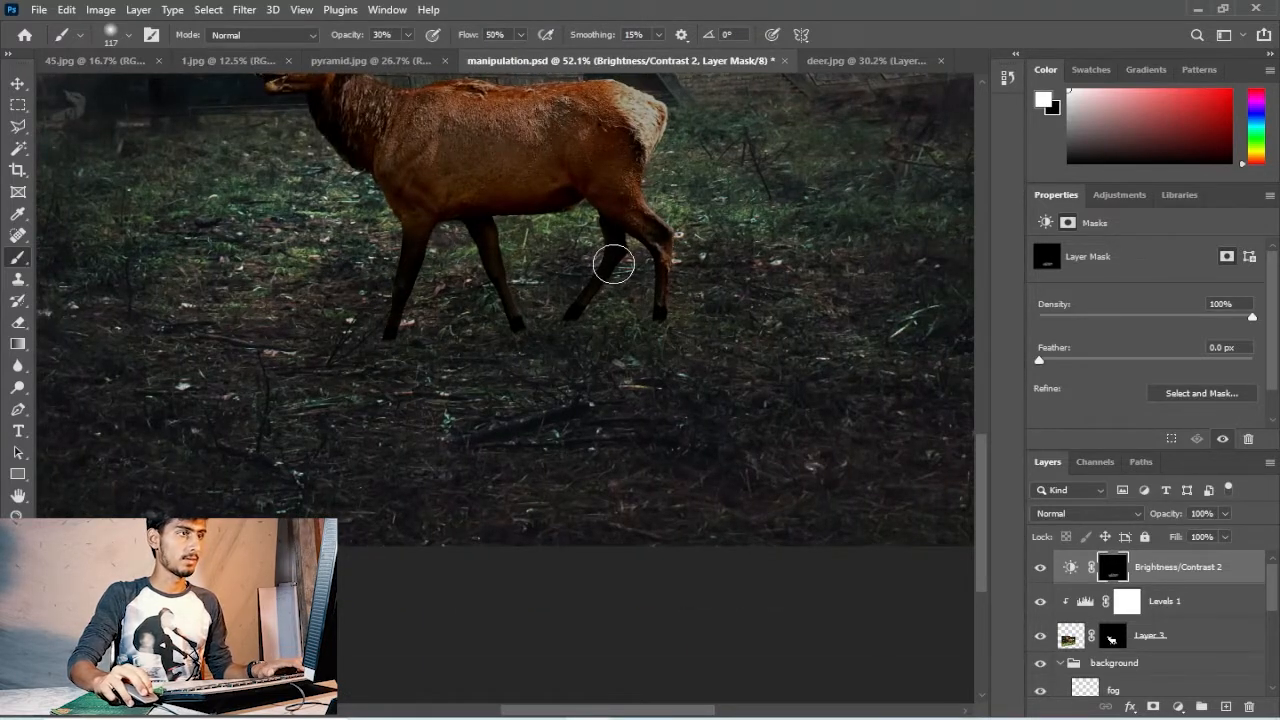
pyautogui.scroll(3, 515, 342)
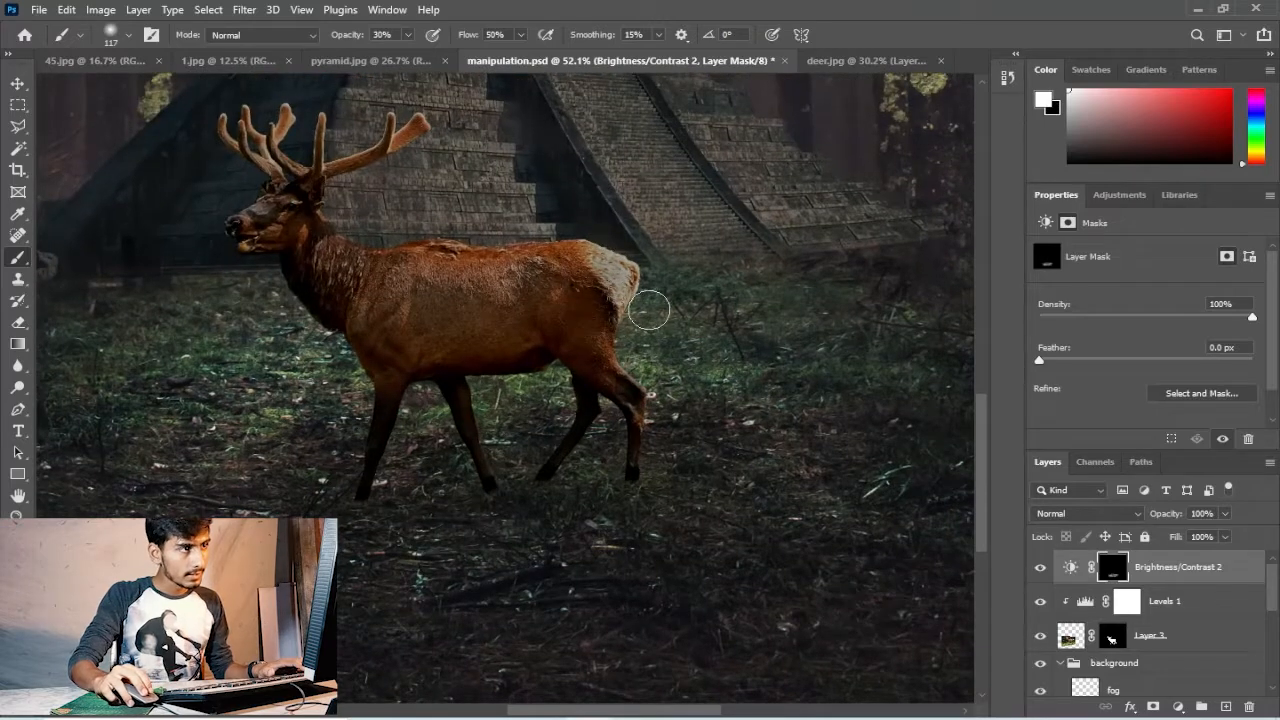
# - Examine the deer's fur, head, antlers and legs at close range and check how it blends into the whole composite
pyautogui.scroll(3, 609, 266)
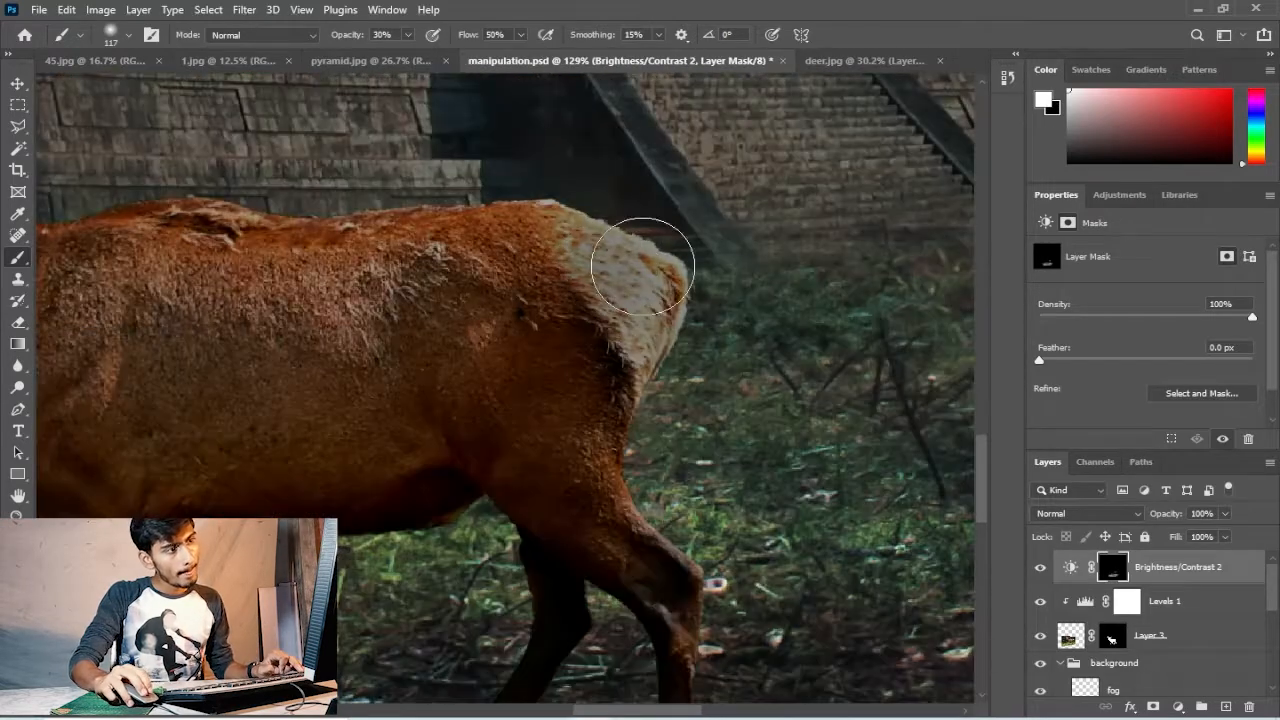
pyautogui.moveTo(291, 286); pyautogui.dragTo(634, 371)
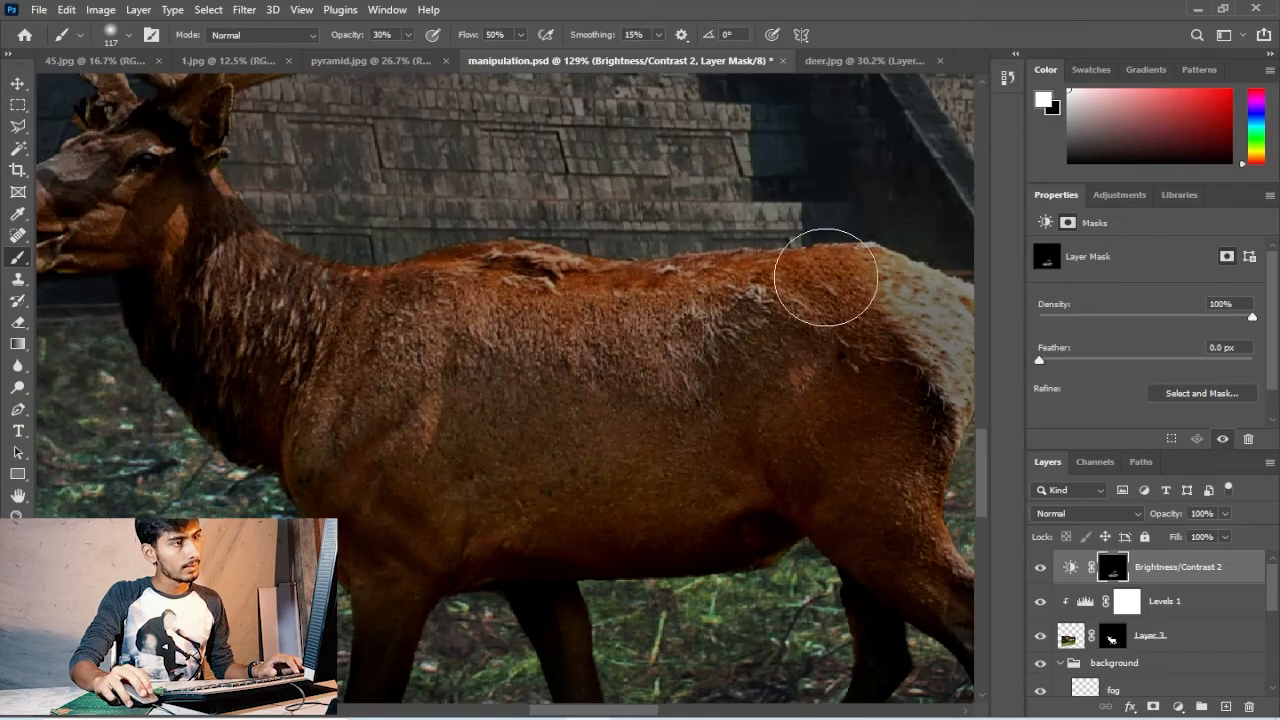
pyautogui.moveTo(724, 416)
pyautogui.mouseDown()
pyautogui.moveTo(674, 334)
pyautogui.moveTo(472, 213)
pyautogui.mouseUp()
pyautogui.moveTo(534, 297); pyautogui.dragTo(805, 367)
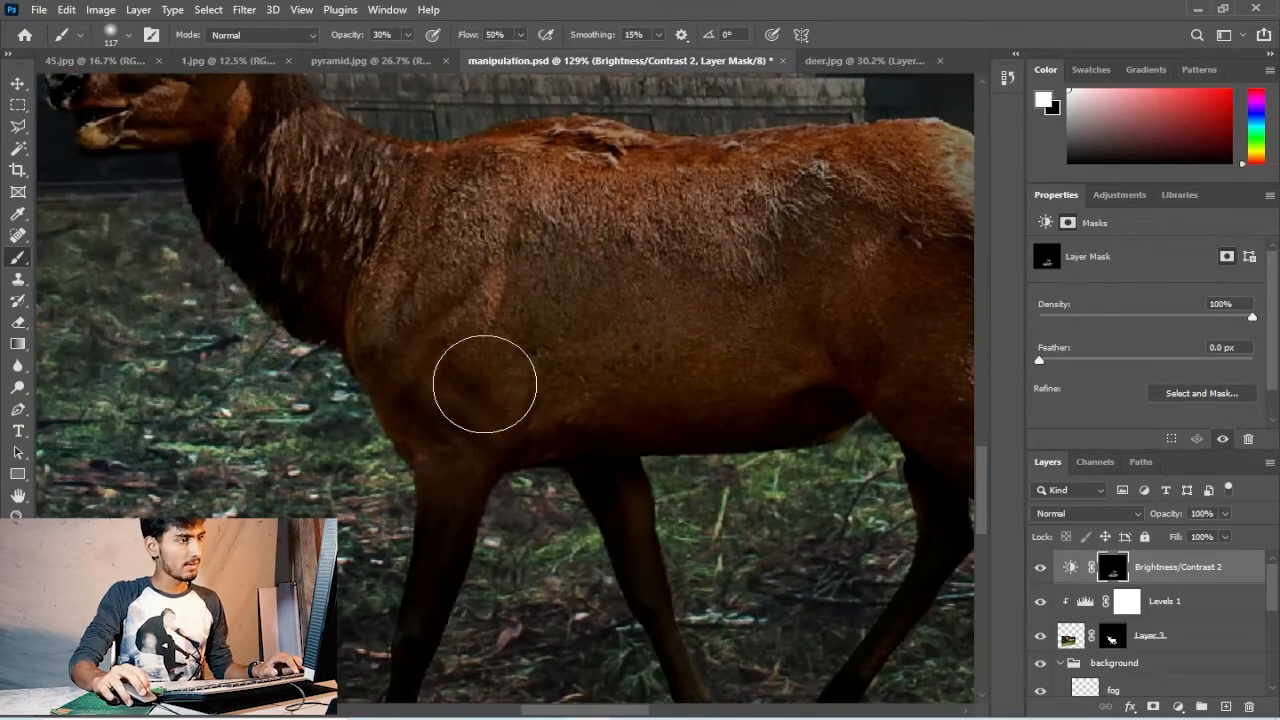
pyautogui.moveTo(462, 186); pyautogui.dragTo(744, 422)
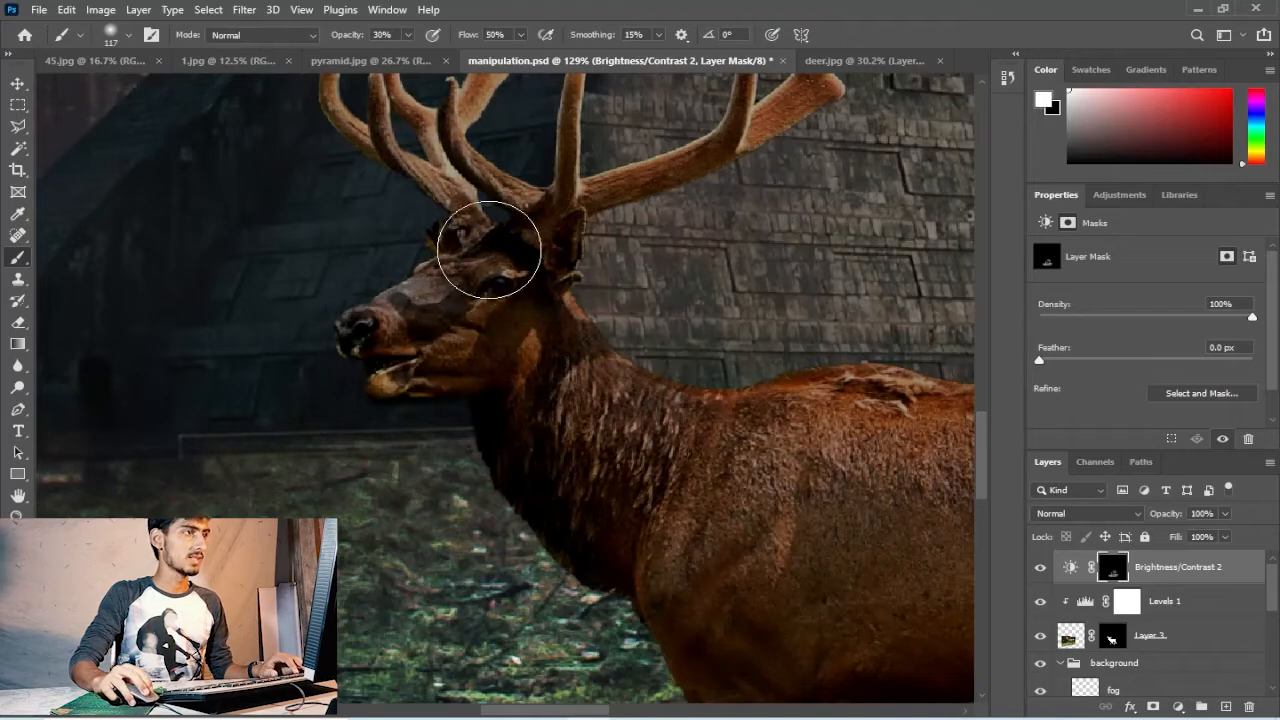
pyautogui.moveTo(488, 229); pyautogui.dragTo(518, 459)
pyautogui.moveTo(684, 569); pyautogui.dragTo(529, 94)
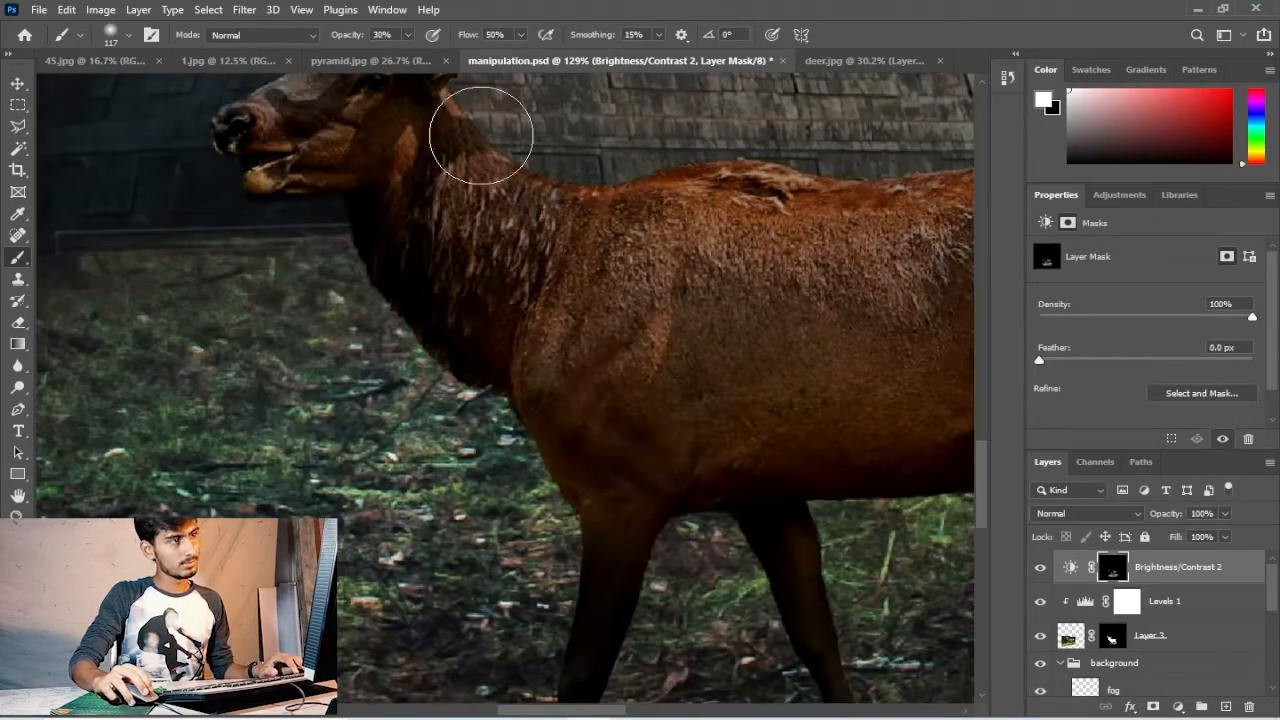
pyautogui.scroll(-3, 552, 369)
pyautogui.scroll(-4, 750, 315)
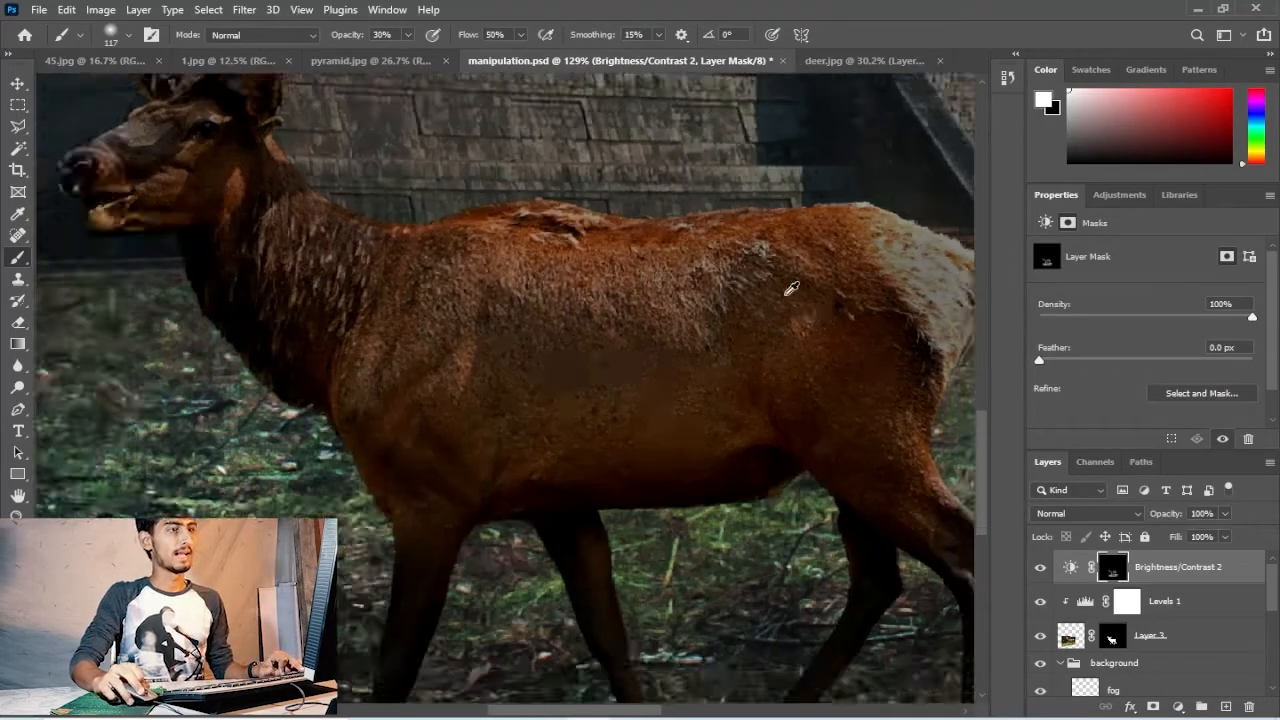
pyautogui.scroll(-4, 750, 315)
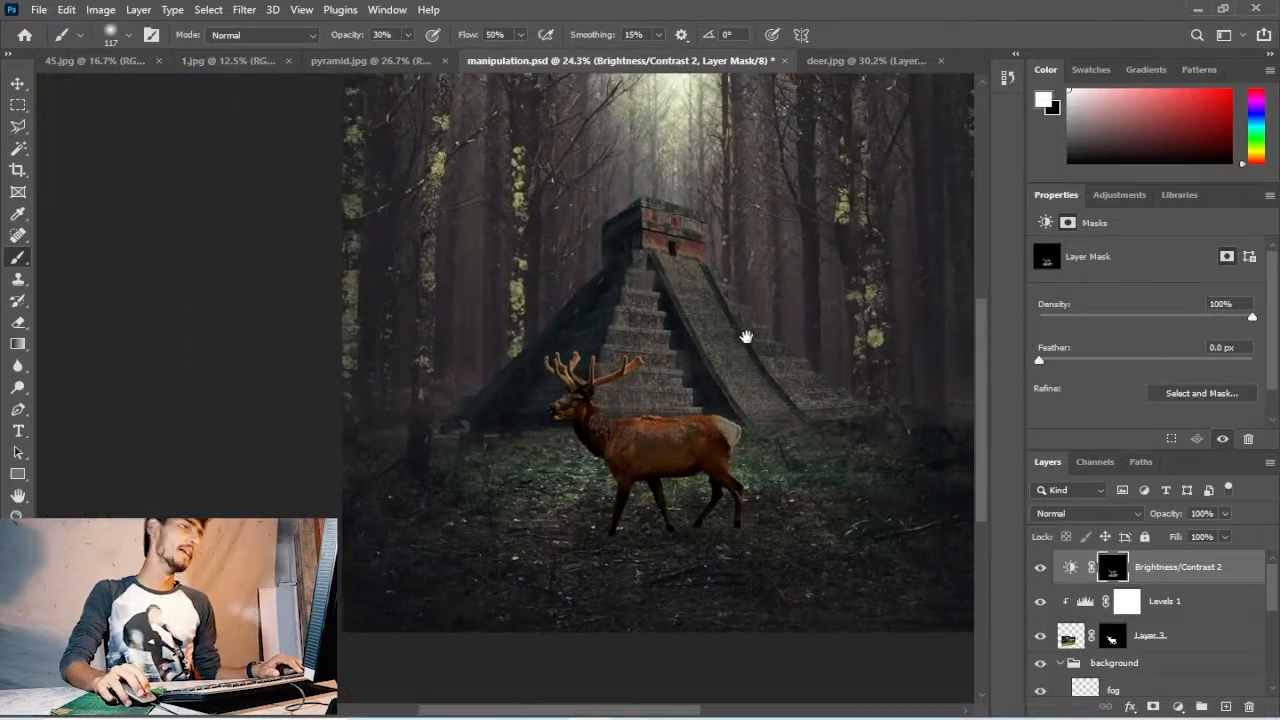
pyautogui.moveTo(746, 337); pyautogui.dragTo(672, 416)
# - Deepen the ground shadow beneath the deer on the Brightness/Contrast mask with a soft round 143 px brush at 70% opacity
pyautogui.scroll(2, 614, 537)
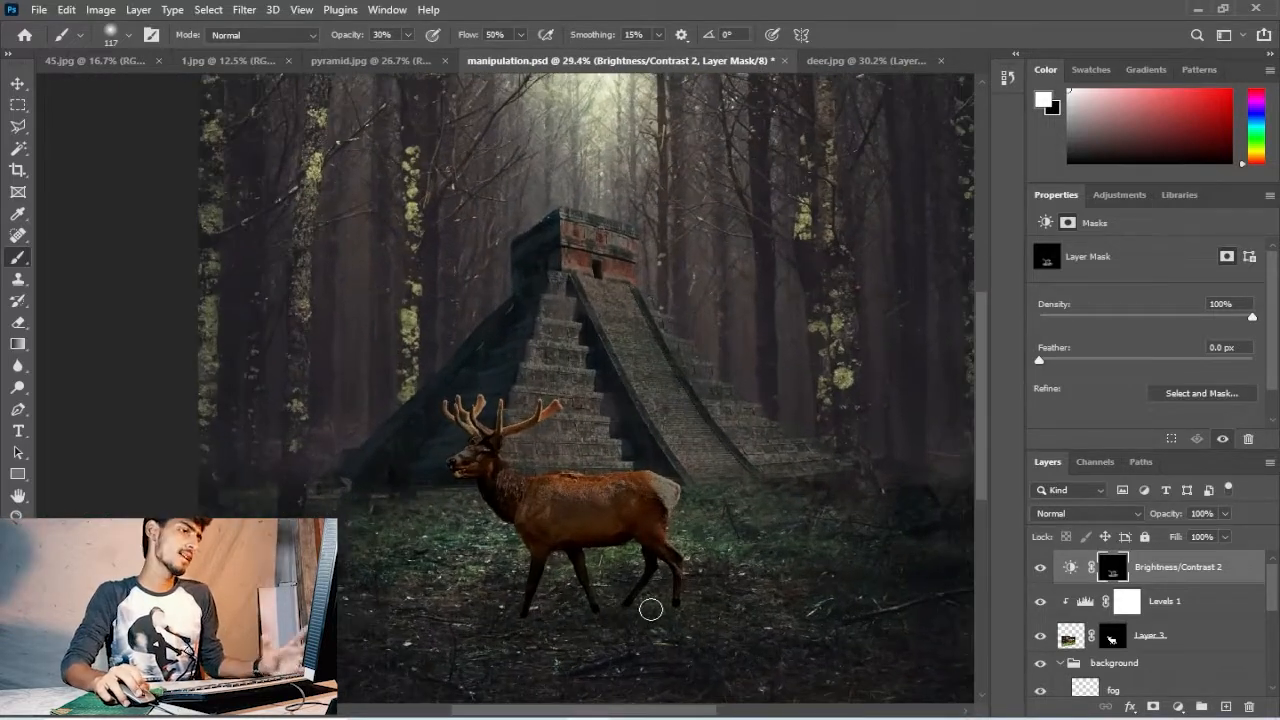
pyautogui.rightClick(610, 614)
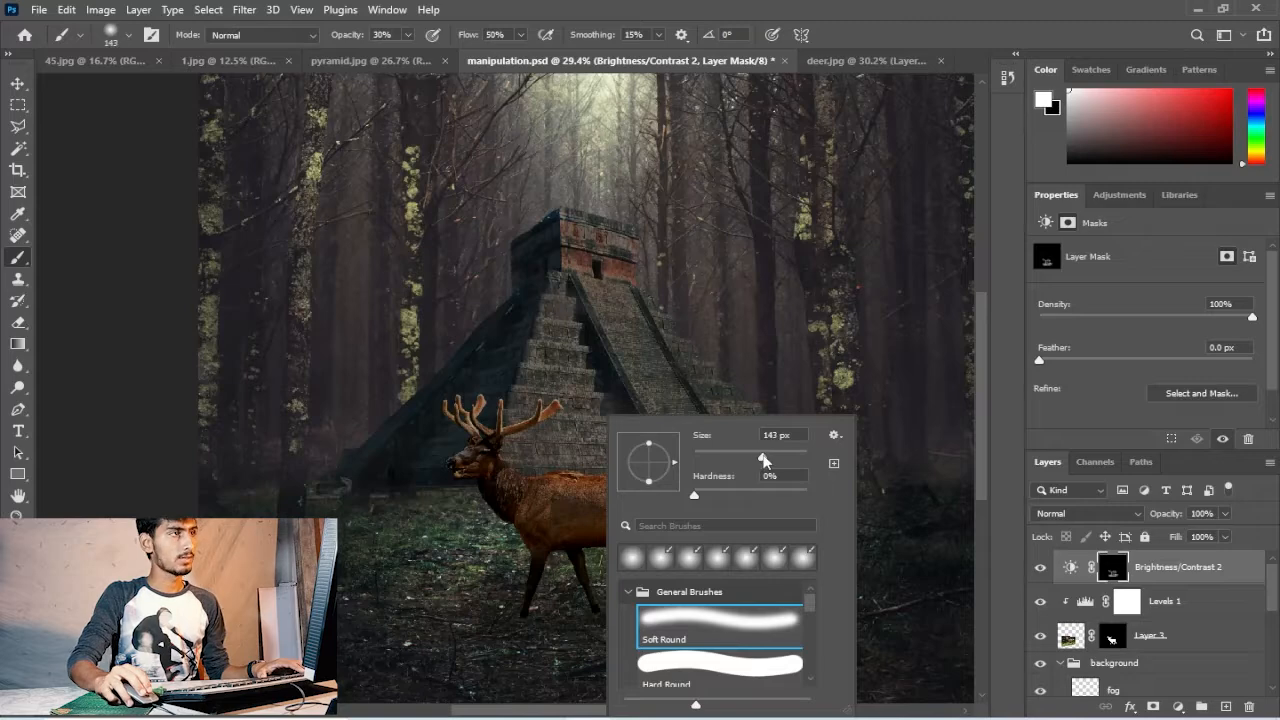
pyautogui.click(381, 35)
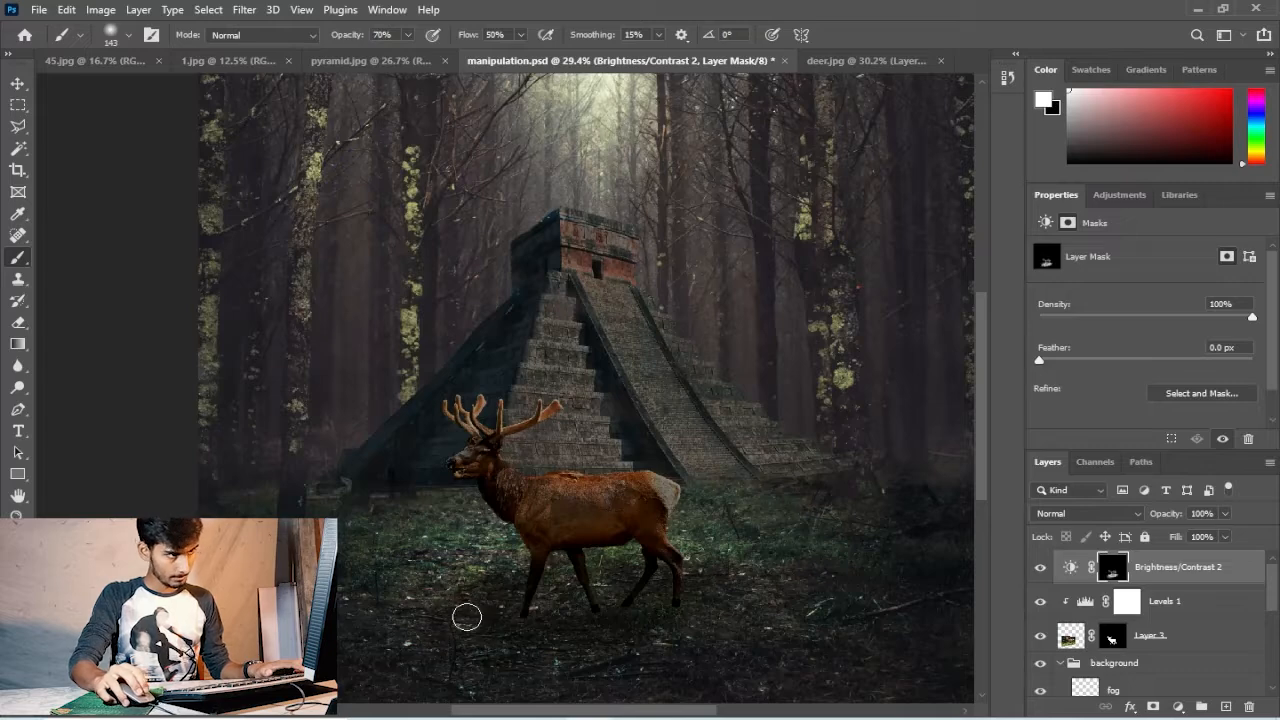
pyautogui.scroll(-4, 700, 572)
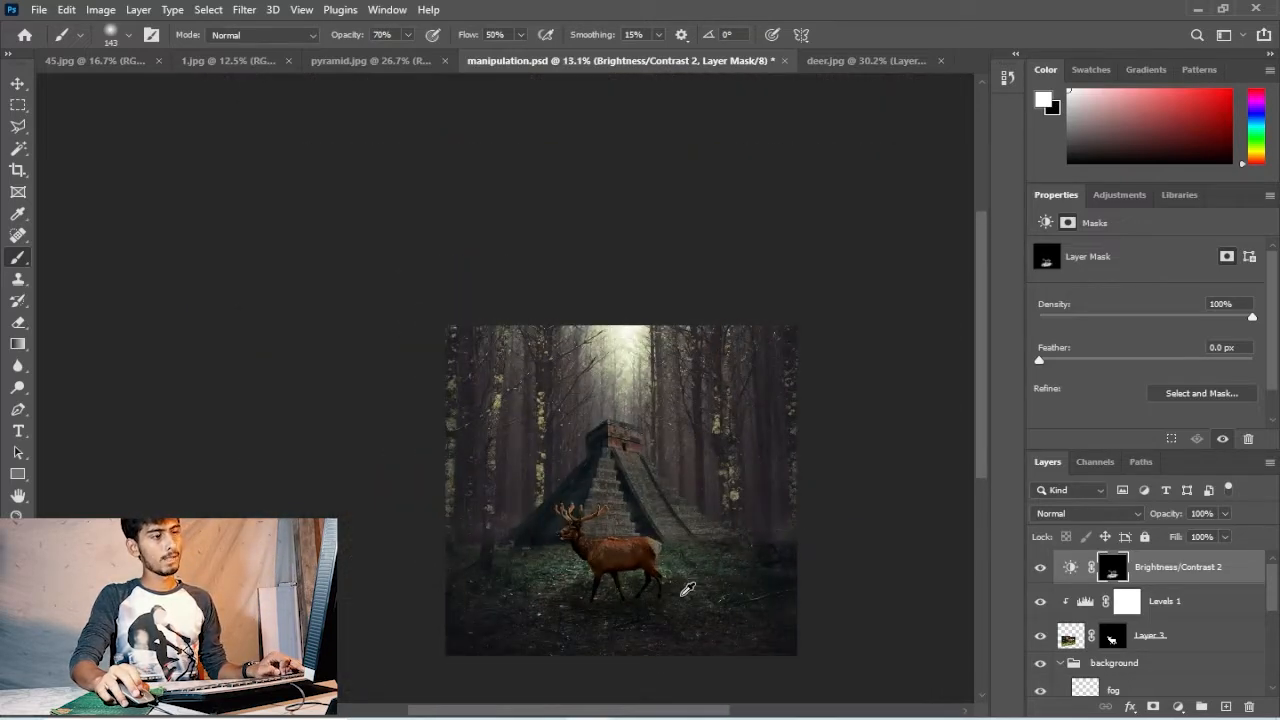
pyautogui.scroll(2, 688, 589)
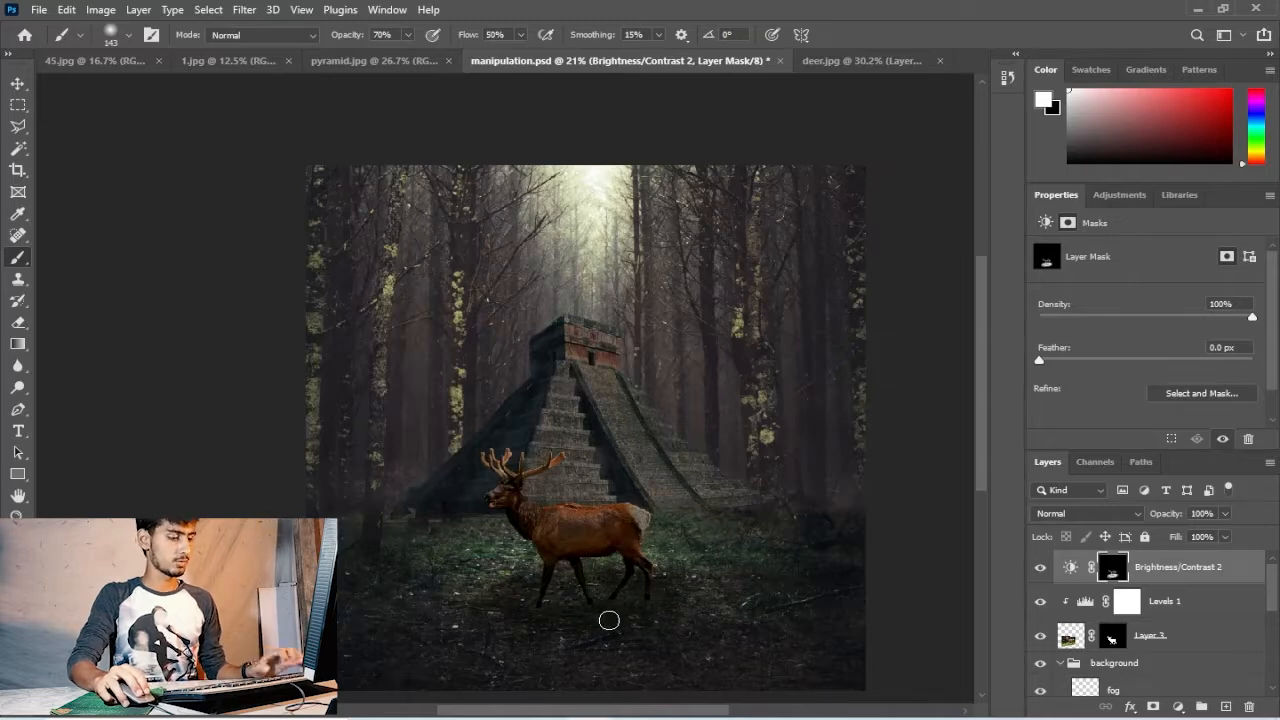
pyautogui.press('v')
pyautogui.click(706, 603)
pyautogui.scroll(-3, 689, 501)
pyautogui.moveTo(682, 464); pyautogui.dragTo(626, 471)
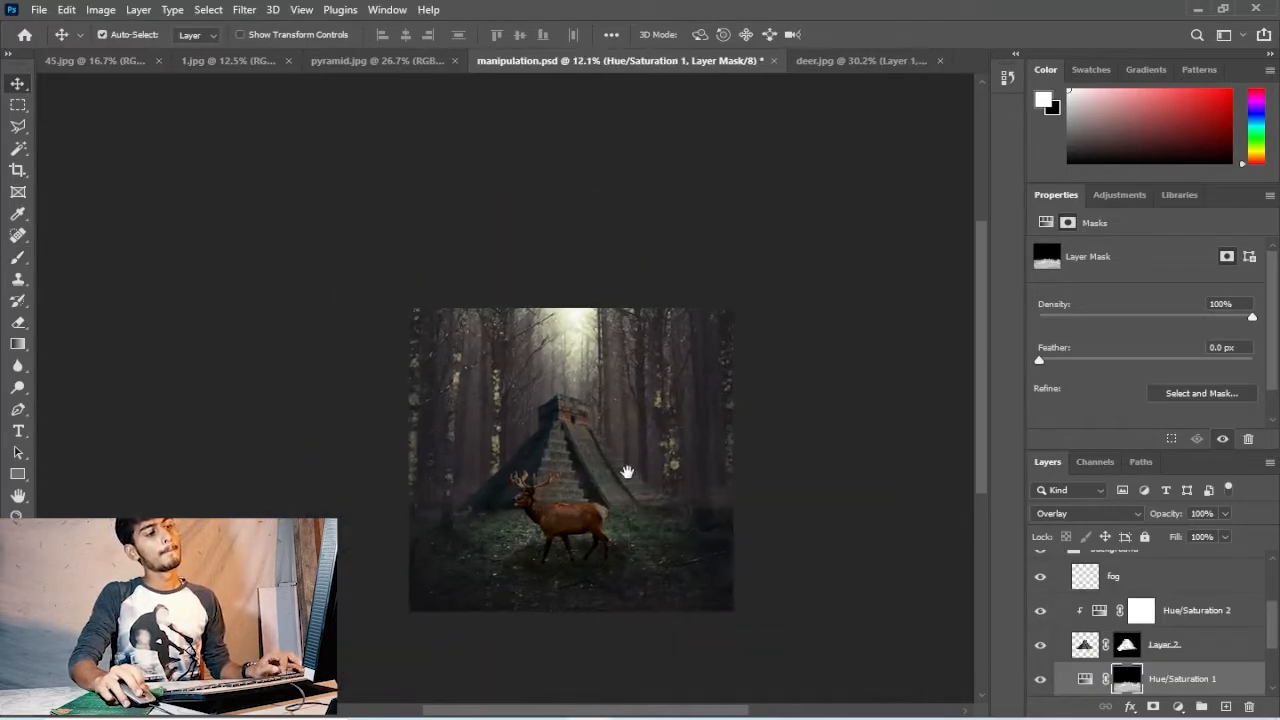
pyautogui.scroll(2, 617, 529)
pyautogui.scroll(2, 617, 529)
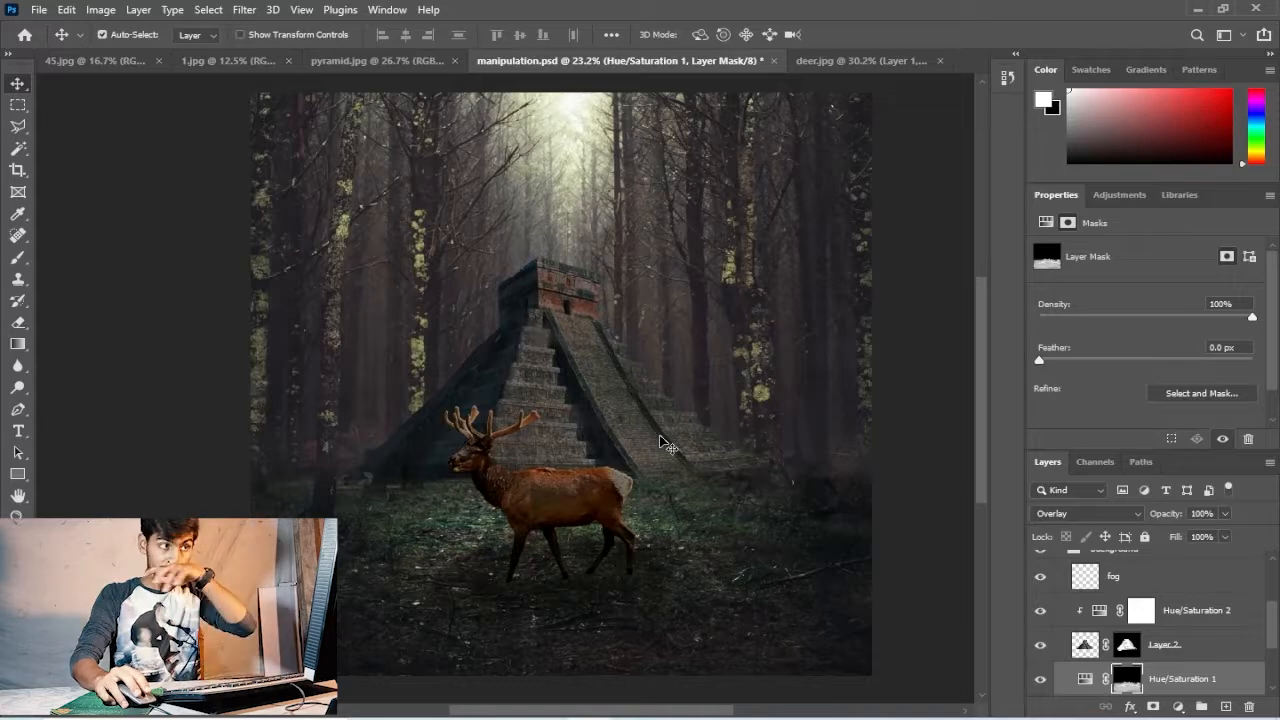
# - Add a Levels adjustment above the deer's shadow layer with input levels 6, 0.85 and 248, then deselect all layers
pyautogui.moveTo(1264, 654); pyautogui.dragTo(1272, 572)
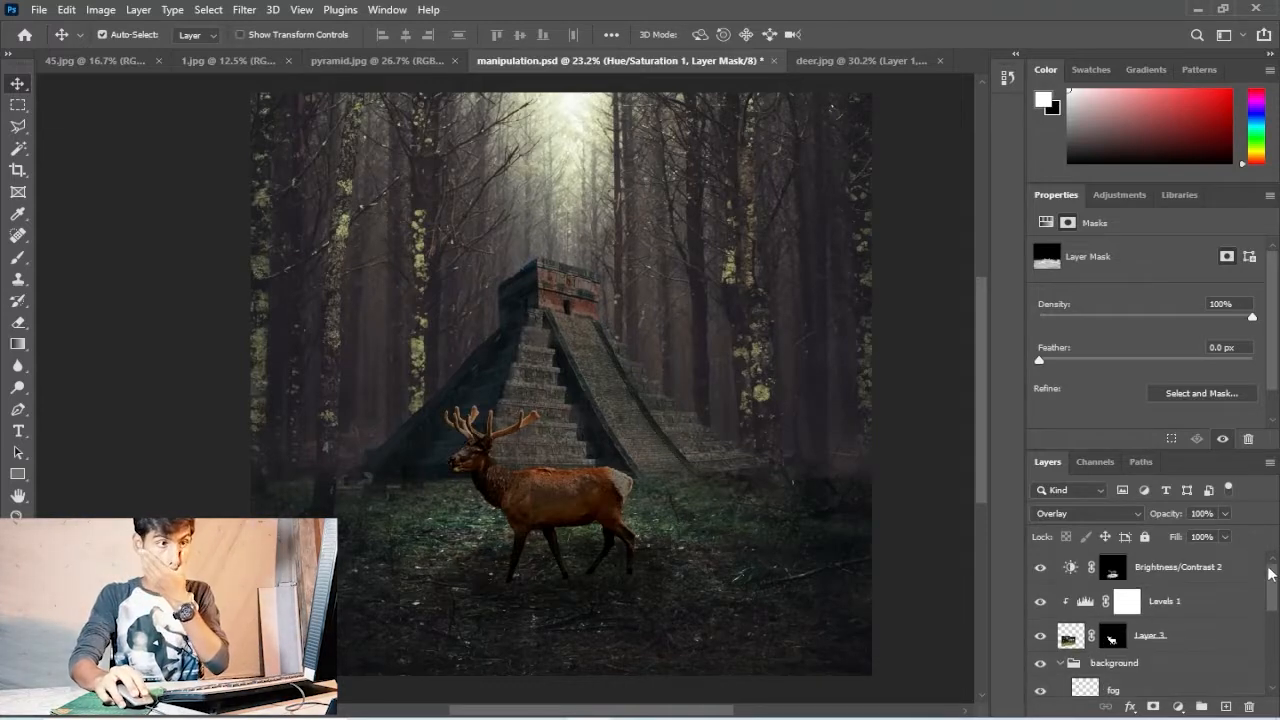
pyautogui.click(1177, 574)
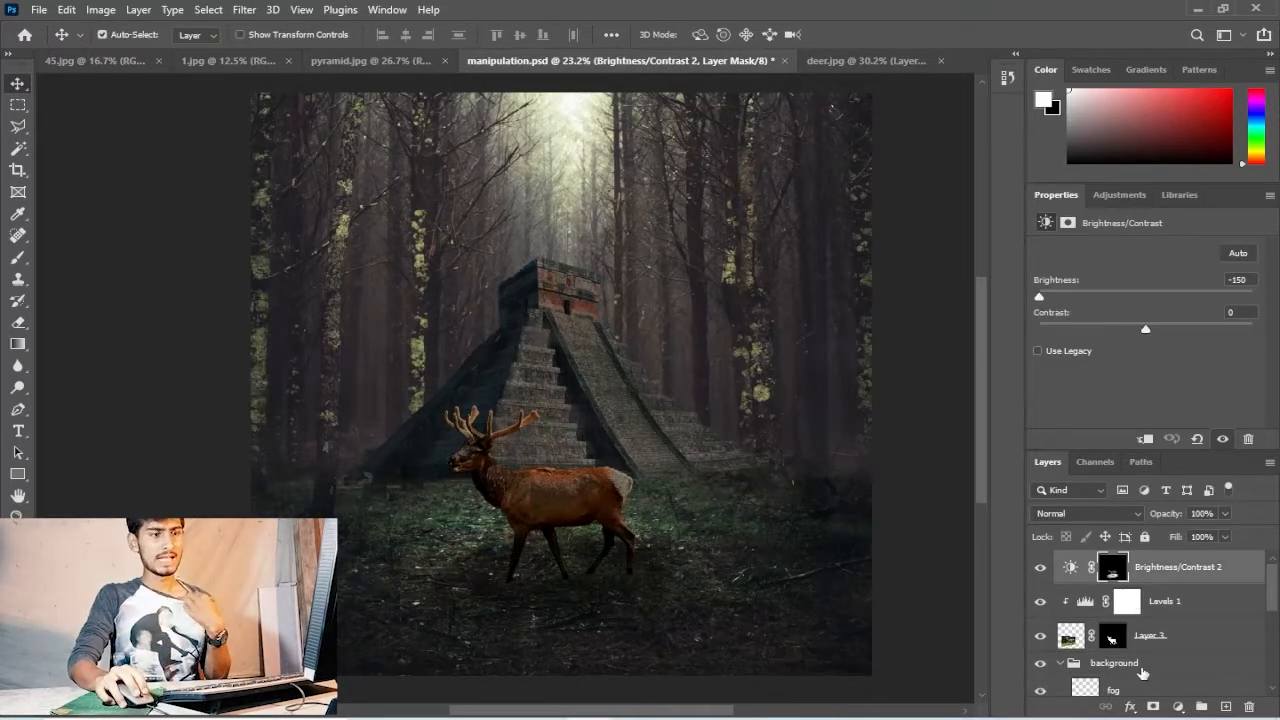
pyautogui.click(1176, 707)
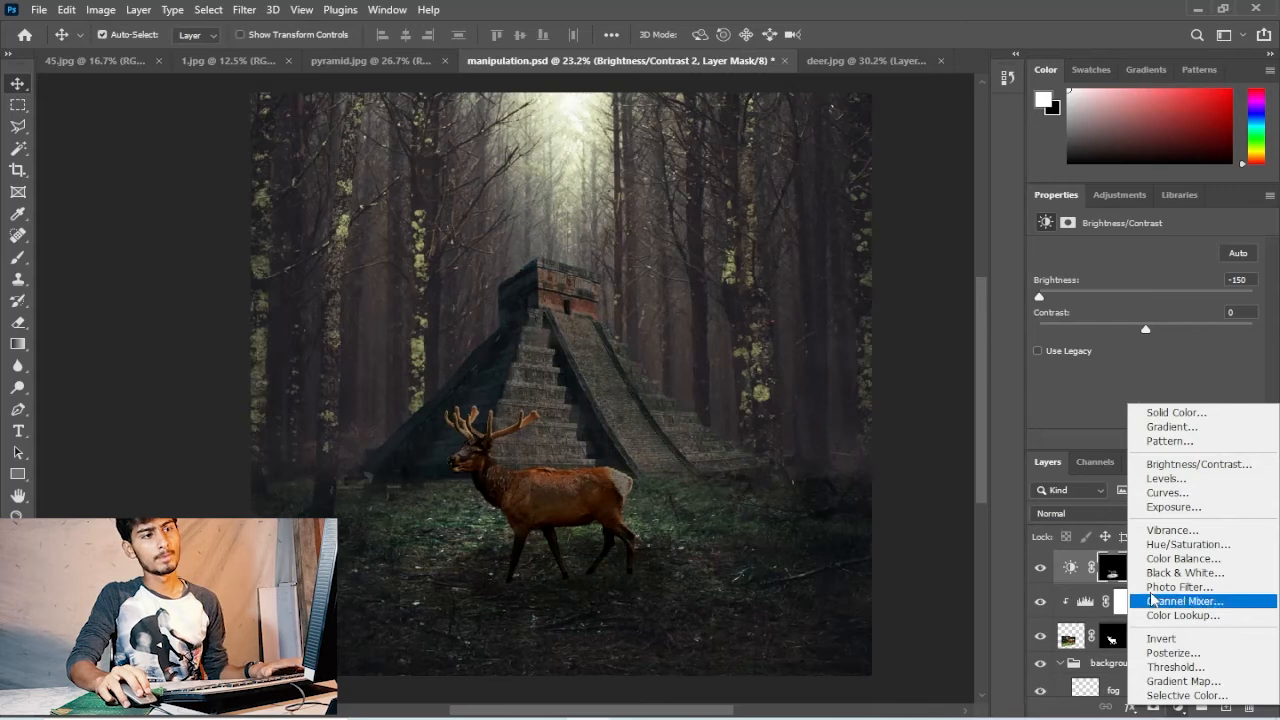
pyautogui.click(1165, 479)
pyautogui.moveTo(1159, 370); pyautogui.dragTo(1168, 370)
pyautogui.moveTo(1064, 372); pyautogui.dragTo(1070, 373)
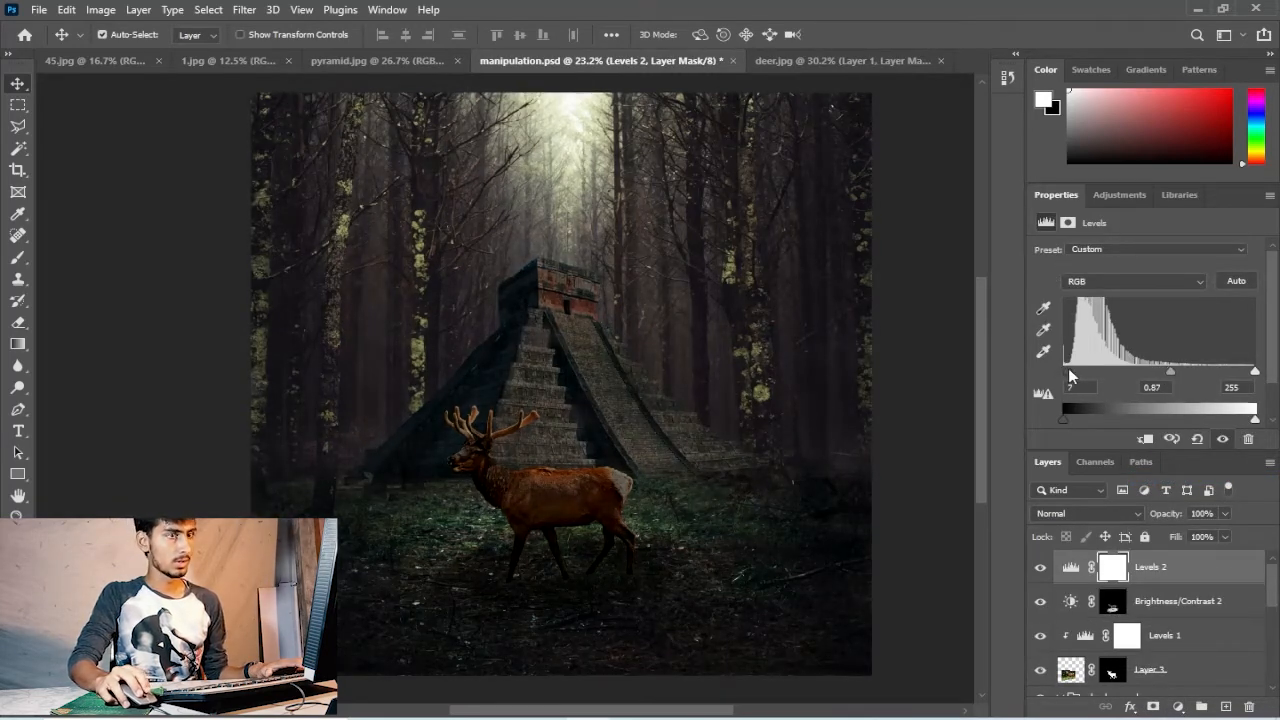
pyautogui.moveTo(1254, 372)
pyautogui.mouseDown()
pyautogui.moveTo(1239, 372)
pyautogui.moveTo(1250, 372)
pyautogui.mouseUp()
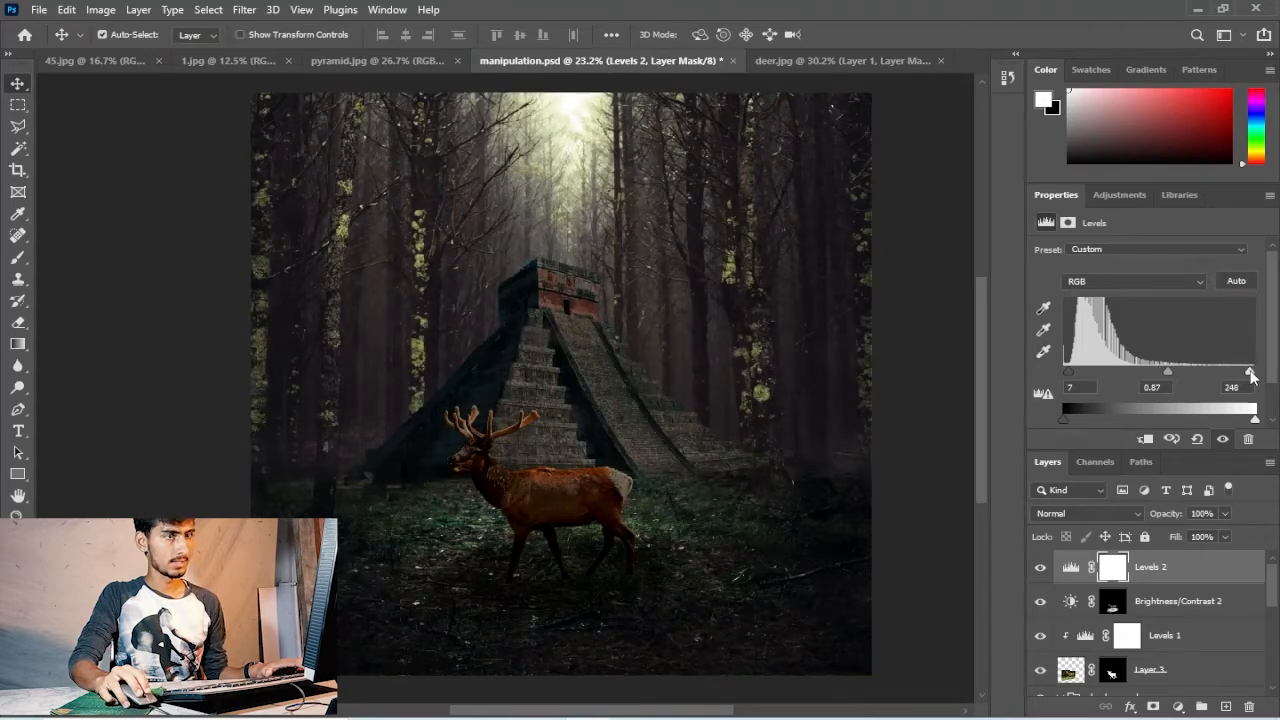
pyautogui.moveTo(1169, 372); pyautogui.dragTo(1169, 371)
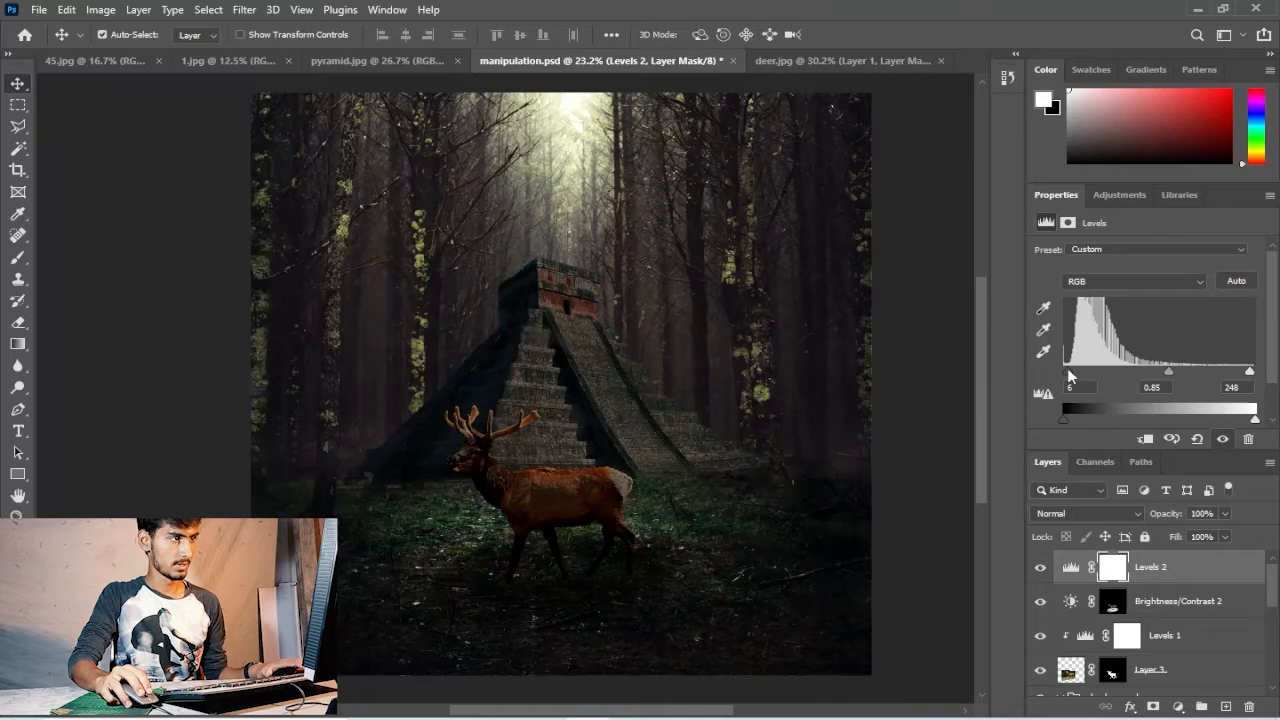
pyautogui.click(643, 390)
pyautogui.scroll(-6, 643, 354)
pyautogui.scroll(2, 649, 342)
pyautogui.moveTo(643, 332); pyautogui.dragTo(629, 334)
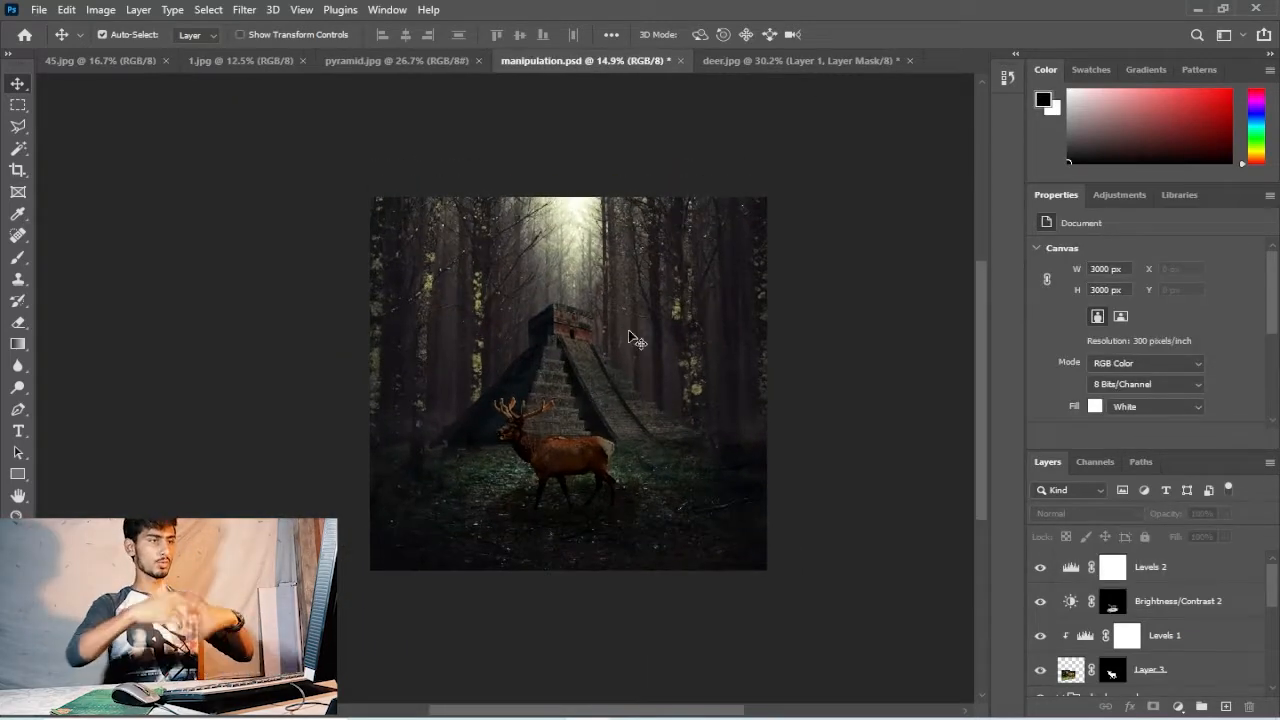